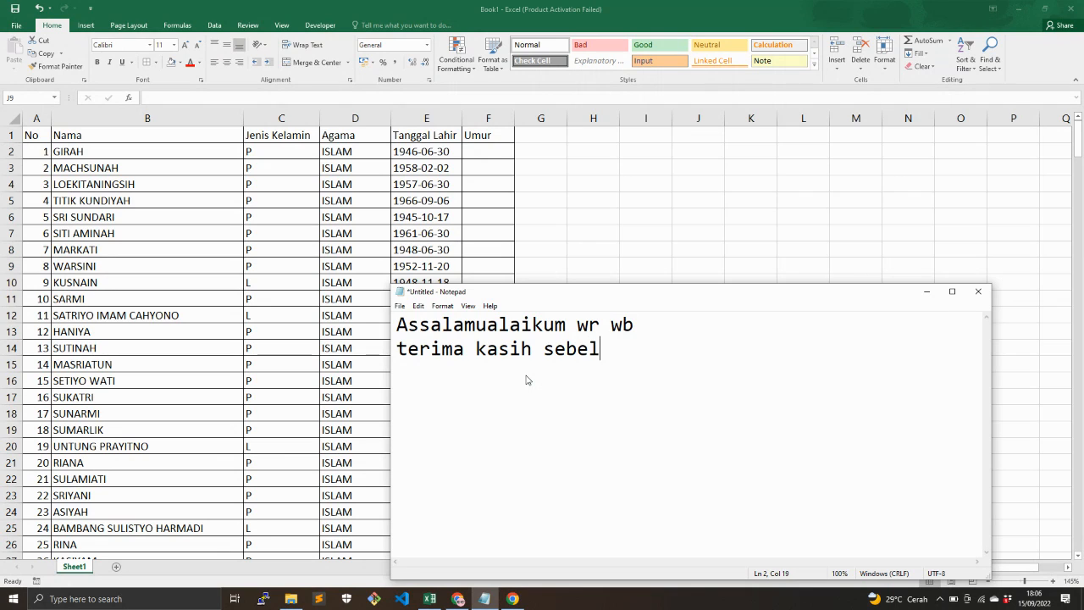
- Complete the second line of the Notepad note as "terima kasih sebelumnya karna sudah mengunjungi channel saya" and start a new line
text(arn)
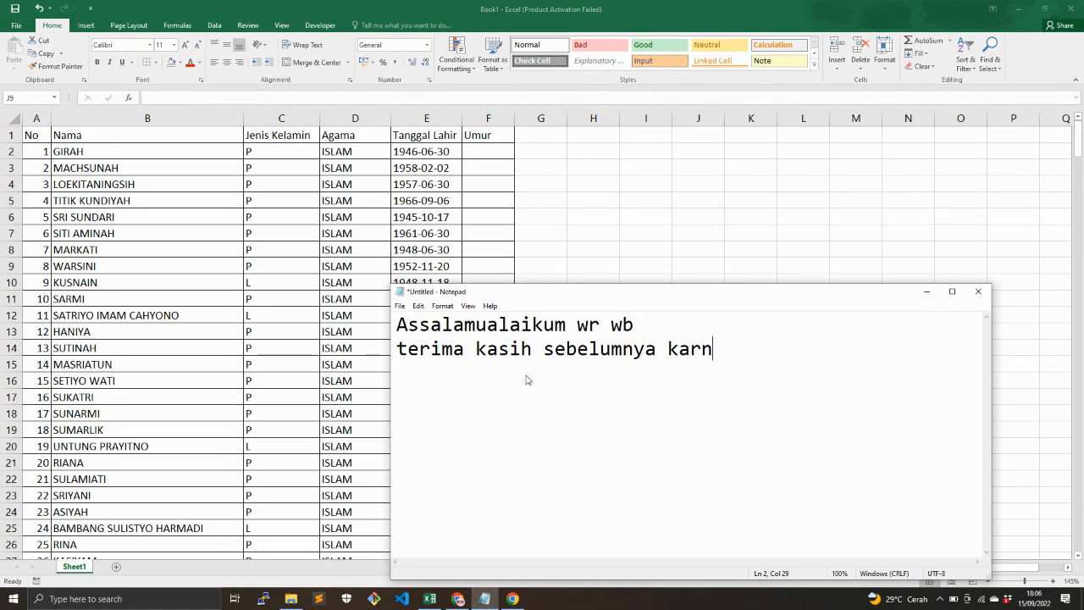
text(a sudah mengun)
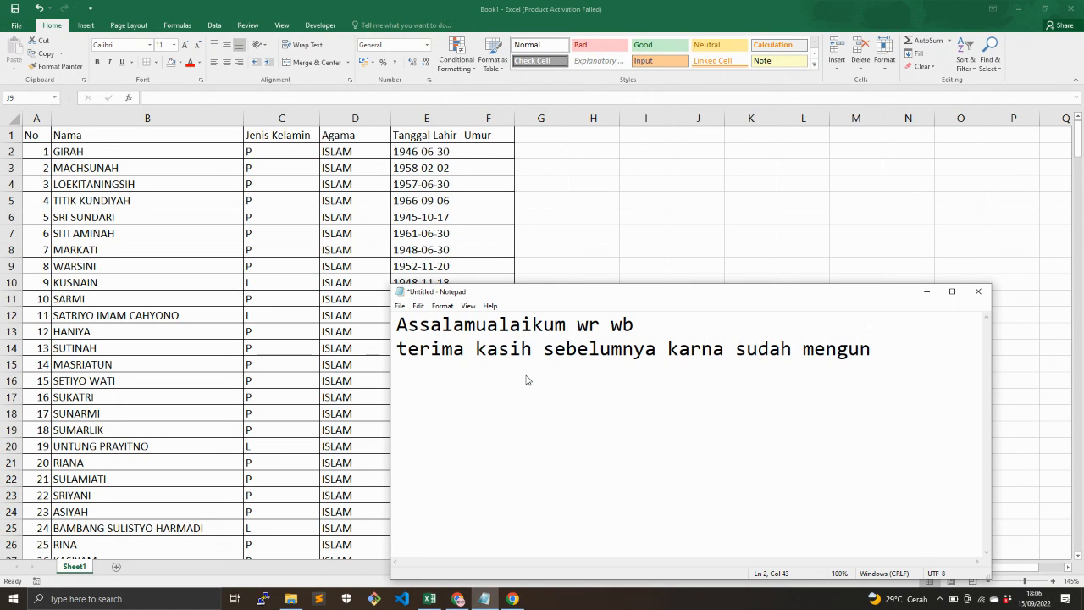
text(jungi channel saya)
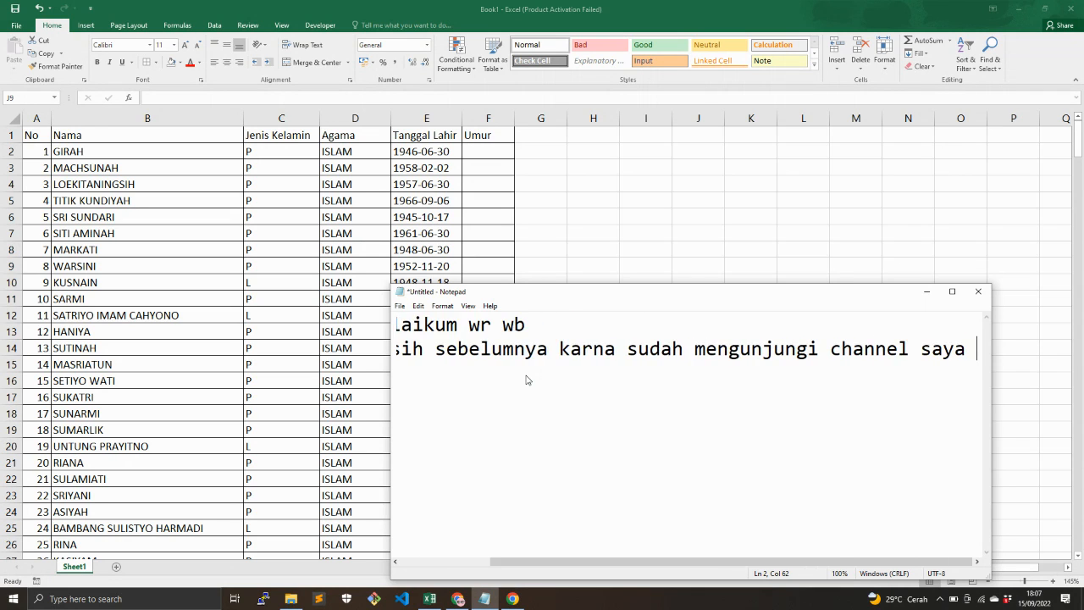
key(Return)
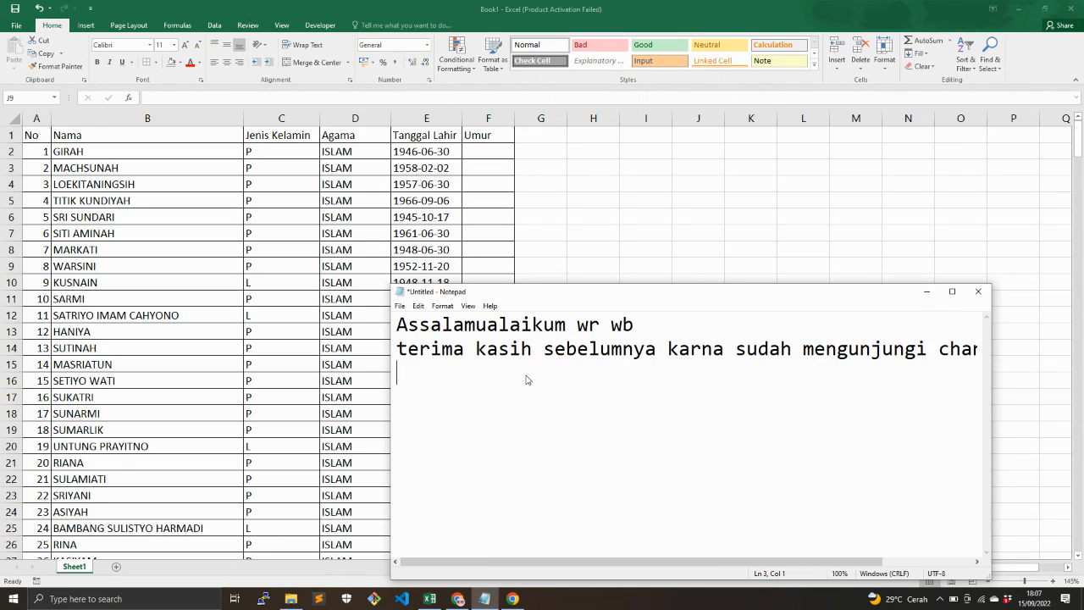
- Write "kali ini kita semua akan belajar mengenai" as the third line and begin the line below it with an opening quote and 2
text(kali ini kita sem)
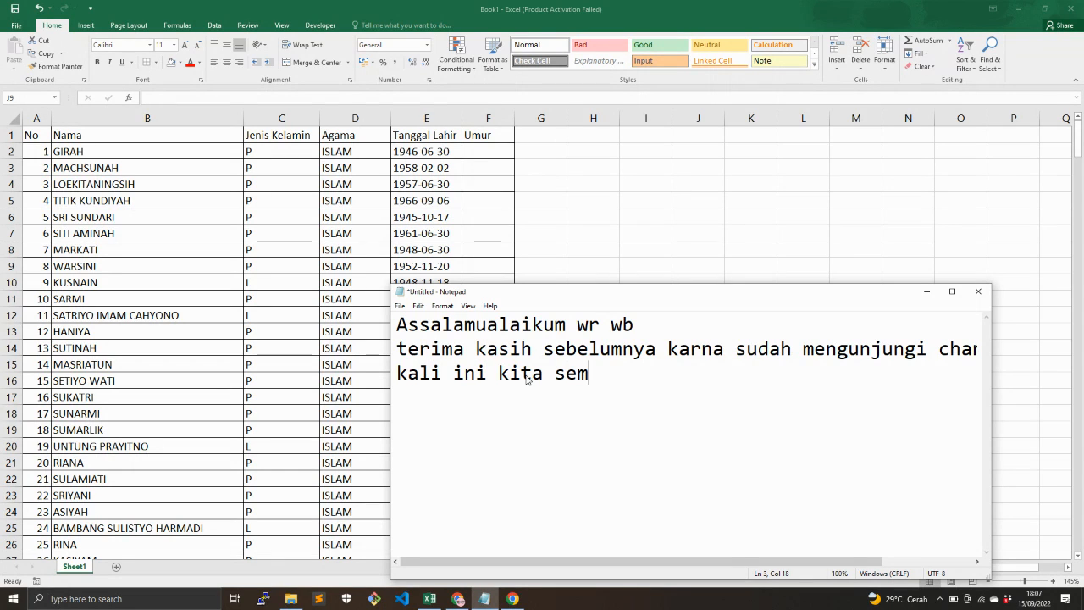
text(ua akan be)
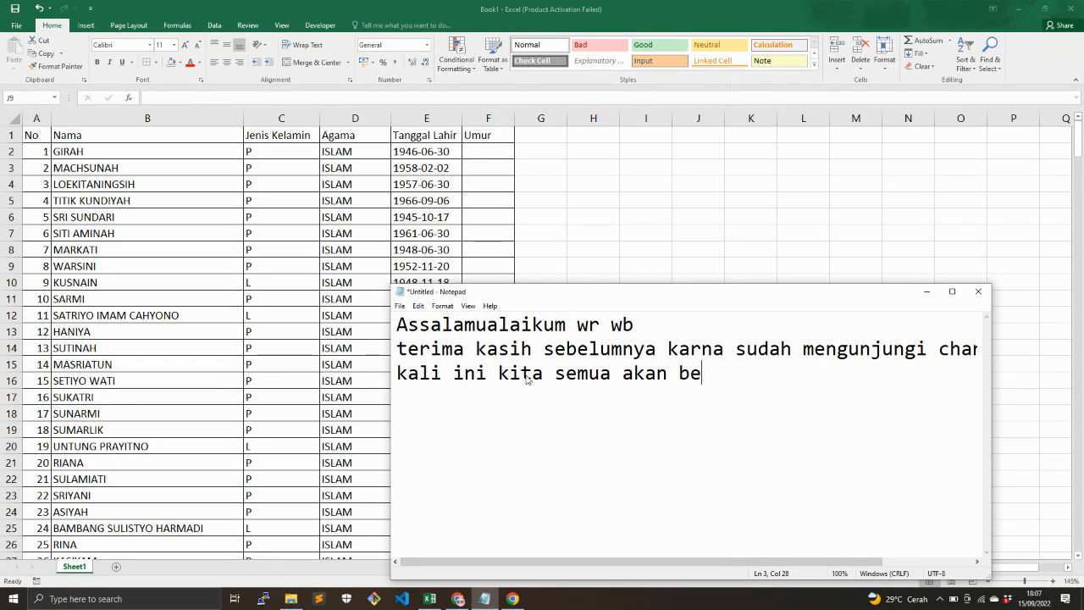
text(lajar mengen)
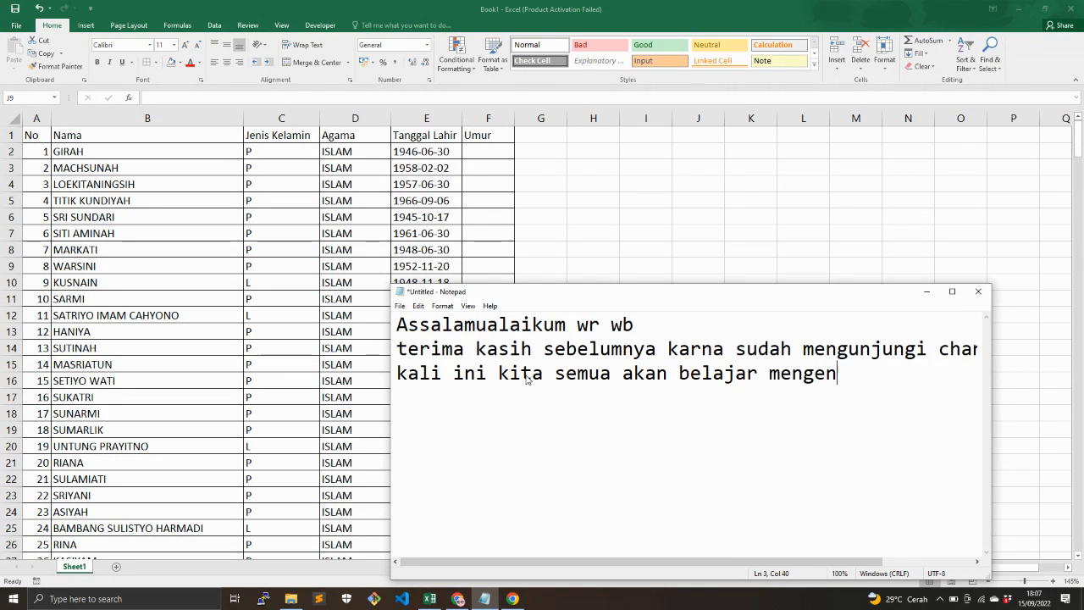
text(ai2"2)
- Continue the quoted title on the fourth line with "CARA UNTUK MENGHITUNG RUMUS" in capitals
key(Caps_Lock)
text(CARA)
key(Caps_Lock)
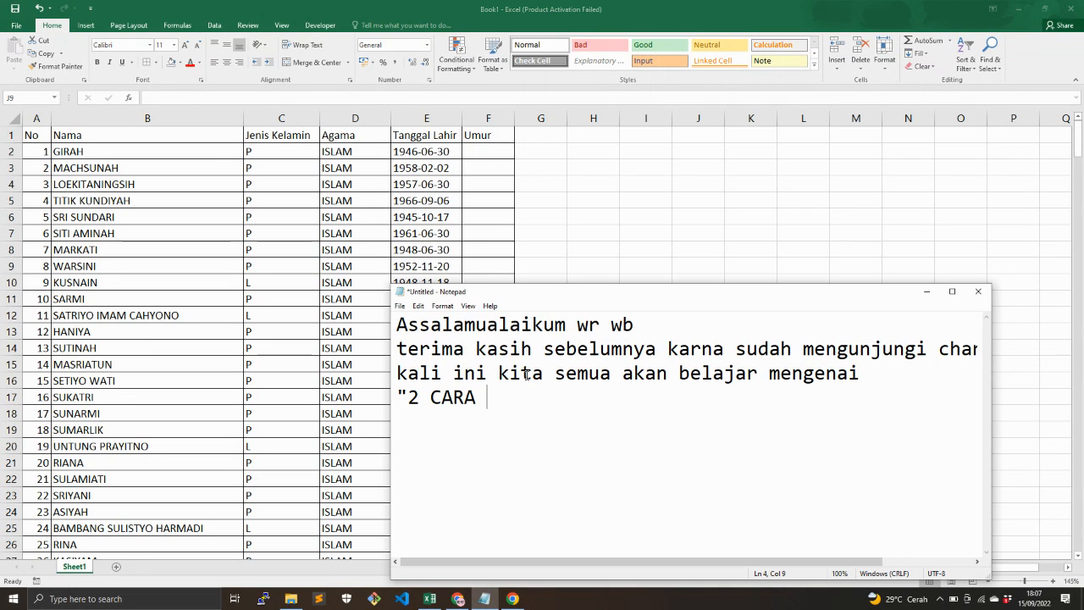
text(UNTUK MENG)
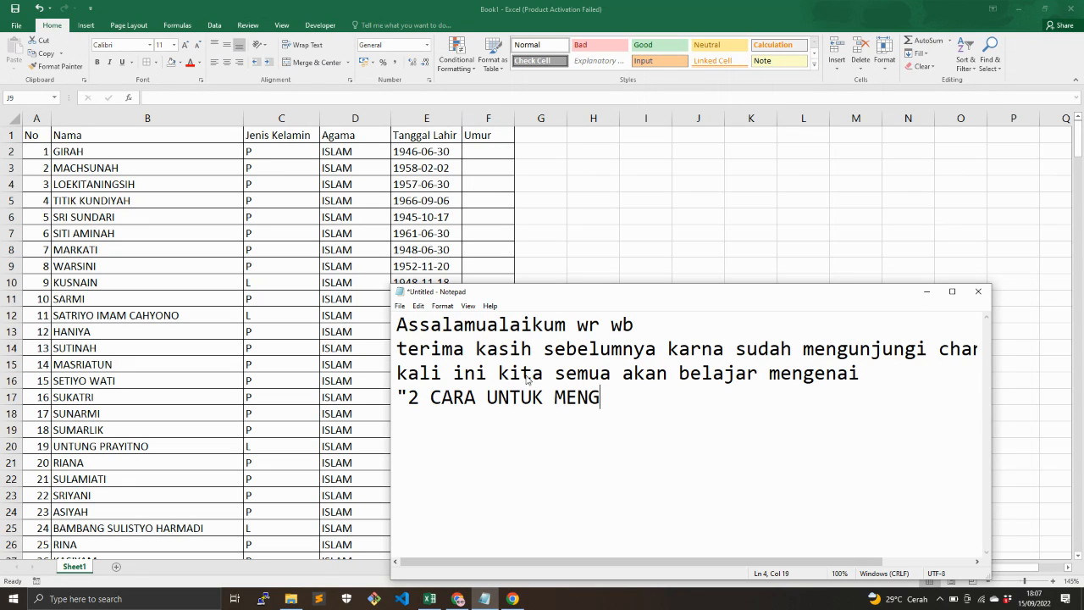
text(HITUNG RUMUS)
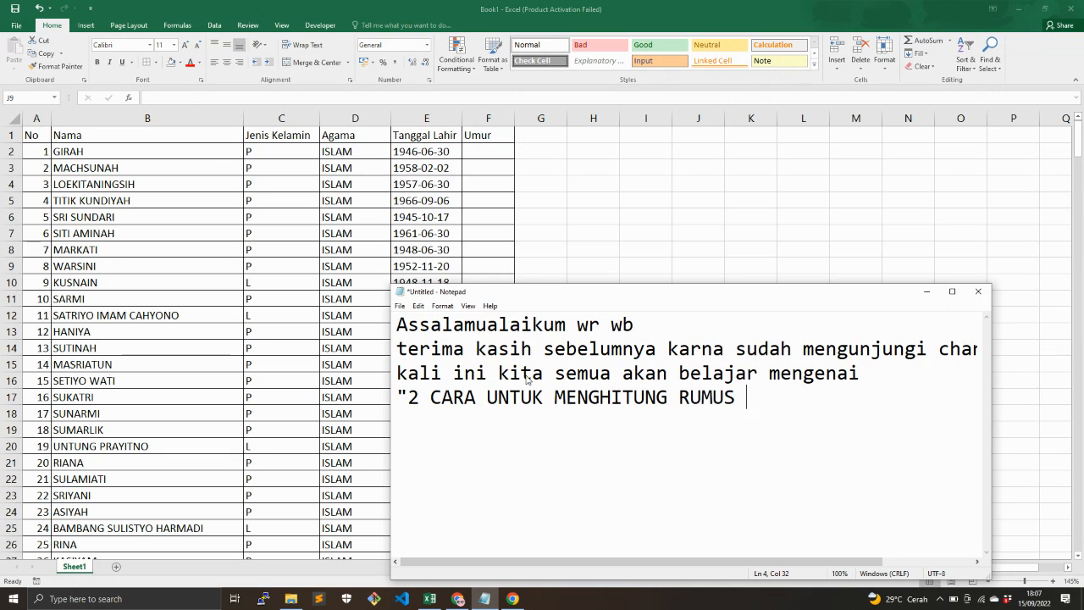
- Change the number in the quoted title to 3 and replace its last word with UMUR
click(420, 398)
key(BackSpace)
text(3)
click(855, 391)
key(BackSpace)
key(BackSpace)
key(BackSpace)
key(BackSpace)
key(BackSpace)
key(BackSpace)
text(UMUR)
key(BackSpace)
text(")
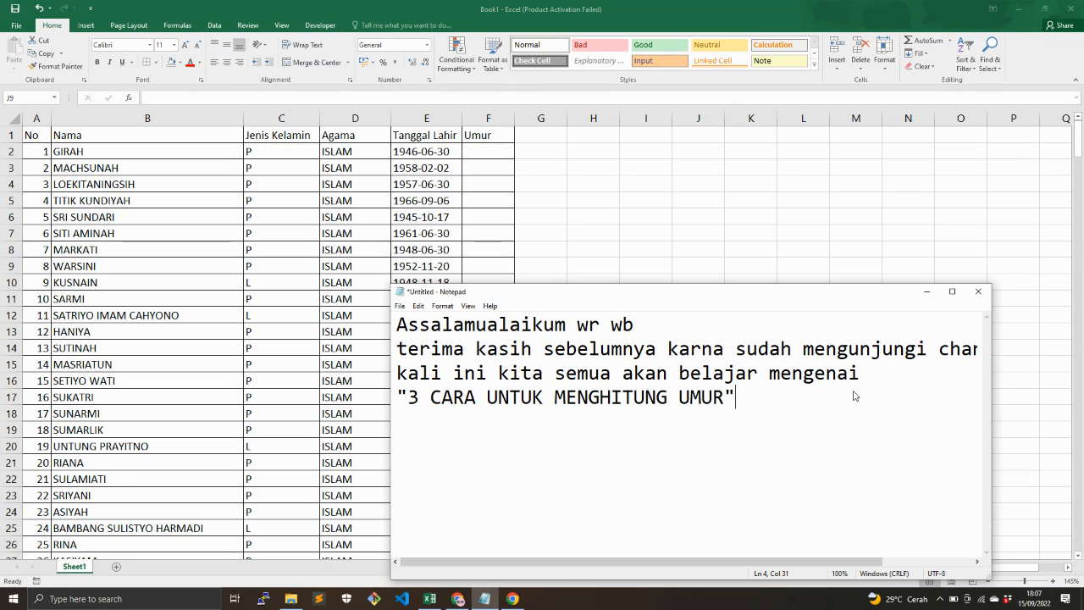
- Extend the title after UMUR with "/ USIA DENGAN EXCEL", close the quotation and start a new line in lowercase
text(/ USIA)
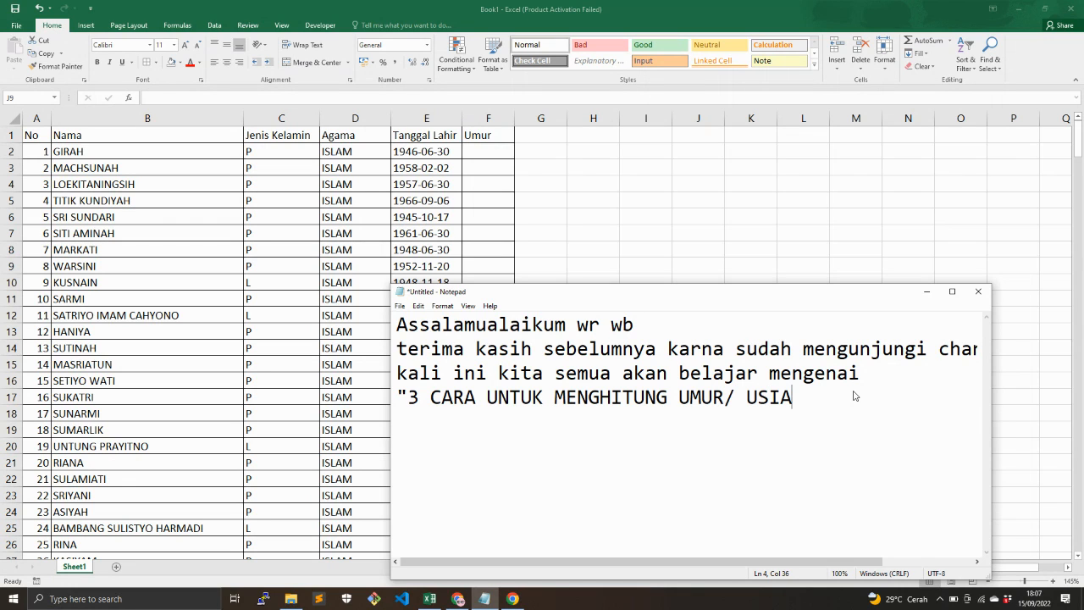
text( DEN)
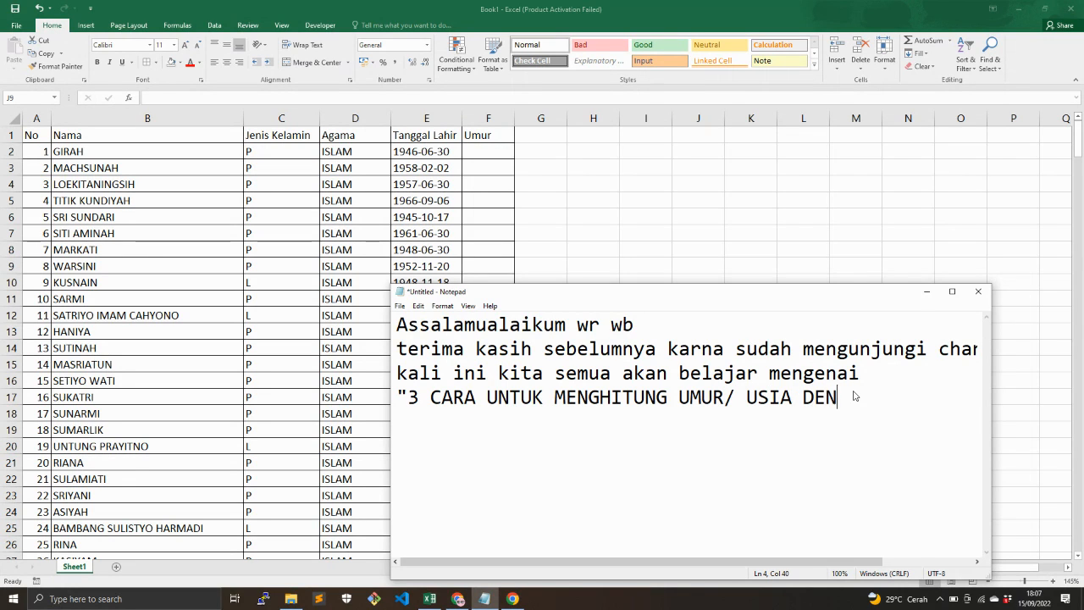
text(GAN EXCEL)
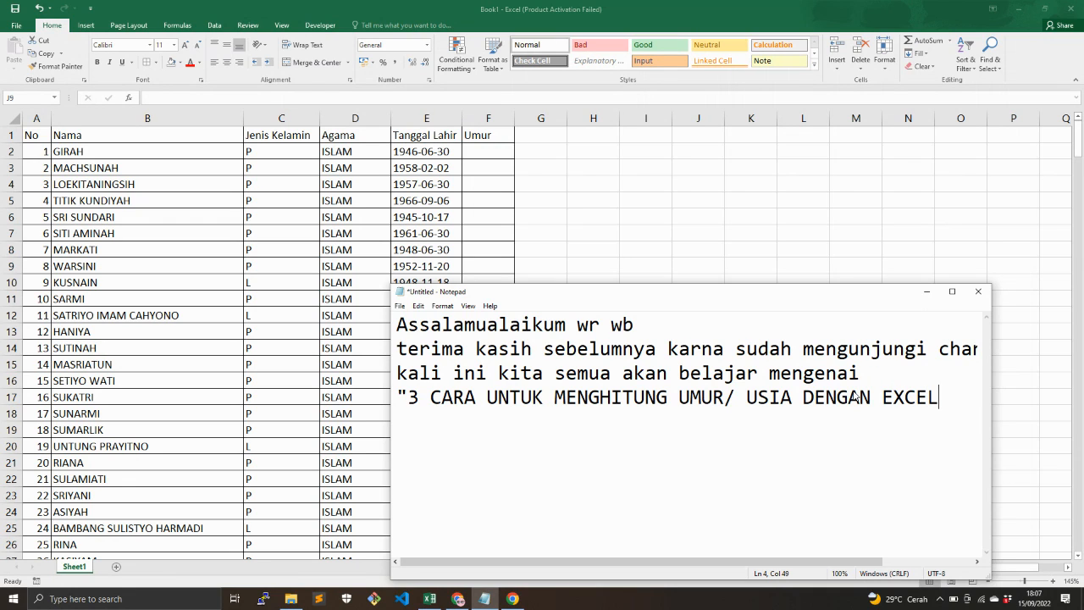
text(")
key(Return)
key(Caps_Lock)
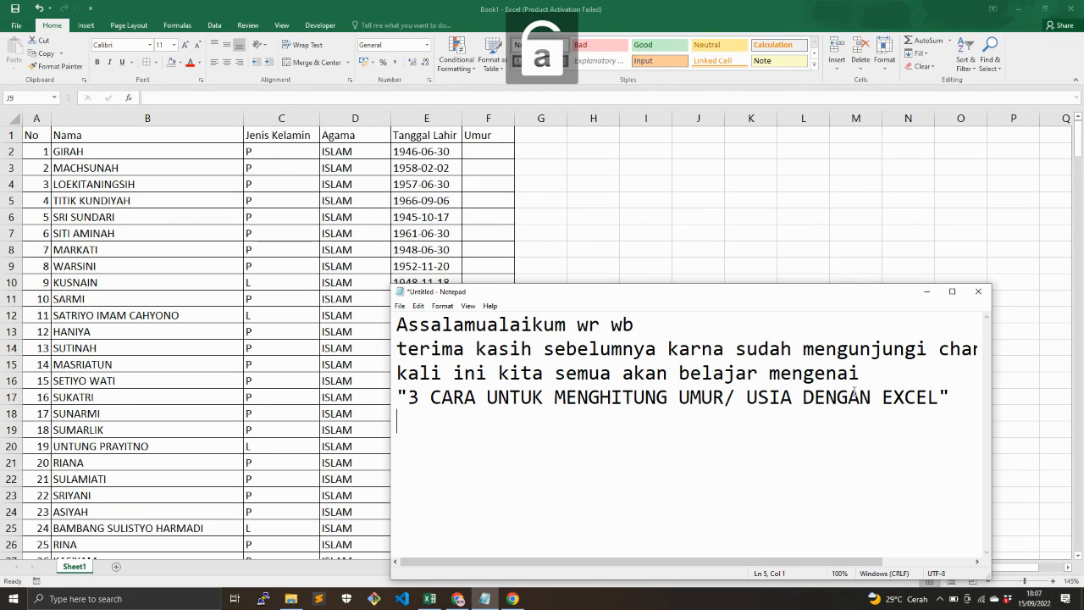
text(s)
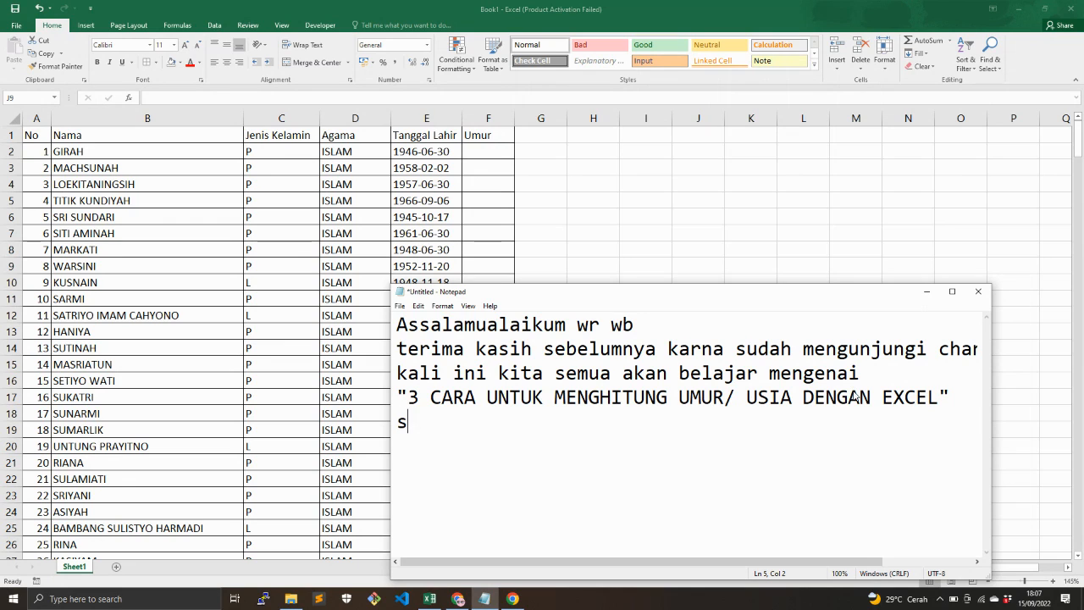
text(ekarang)
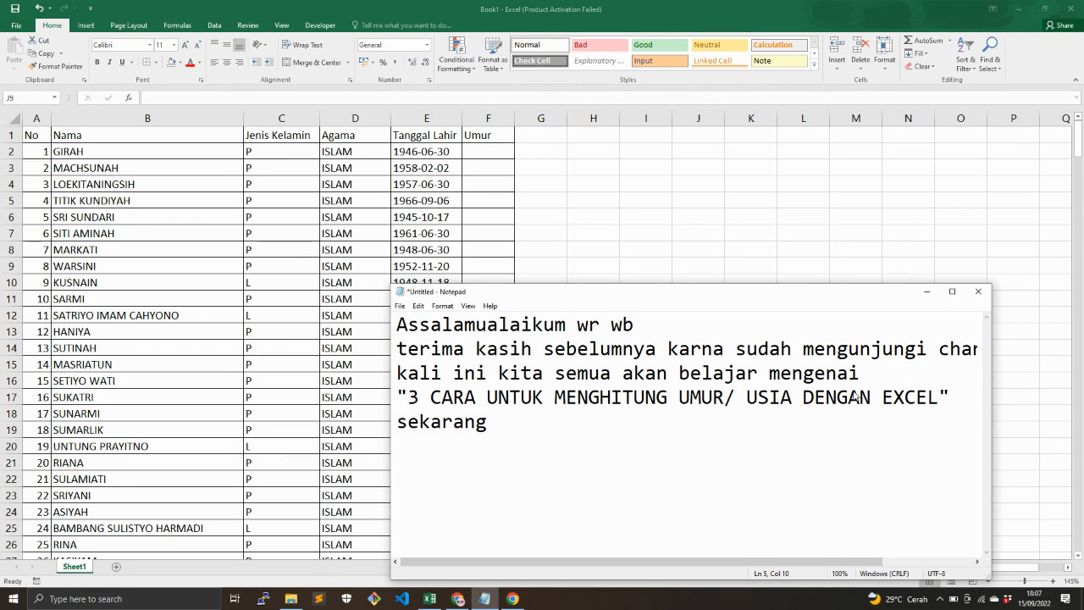
key(BackSpace)
key(BackSpace)
key(BackSpace)
key(BackSpace)
key(BackSpace)
key(BackSpace)
key(BackSpace)
key(BackSpace)
- Write "baik langsung saja ya" below the title and leave an empty line after it
text(baik langsu)
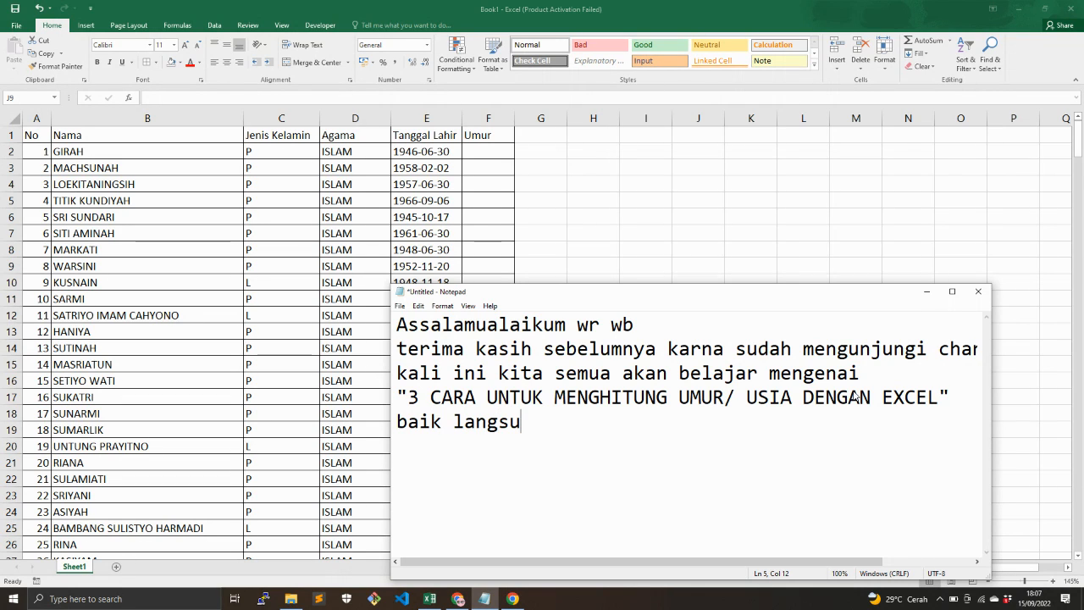
text(ng saja ya)
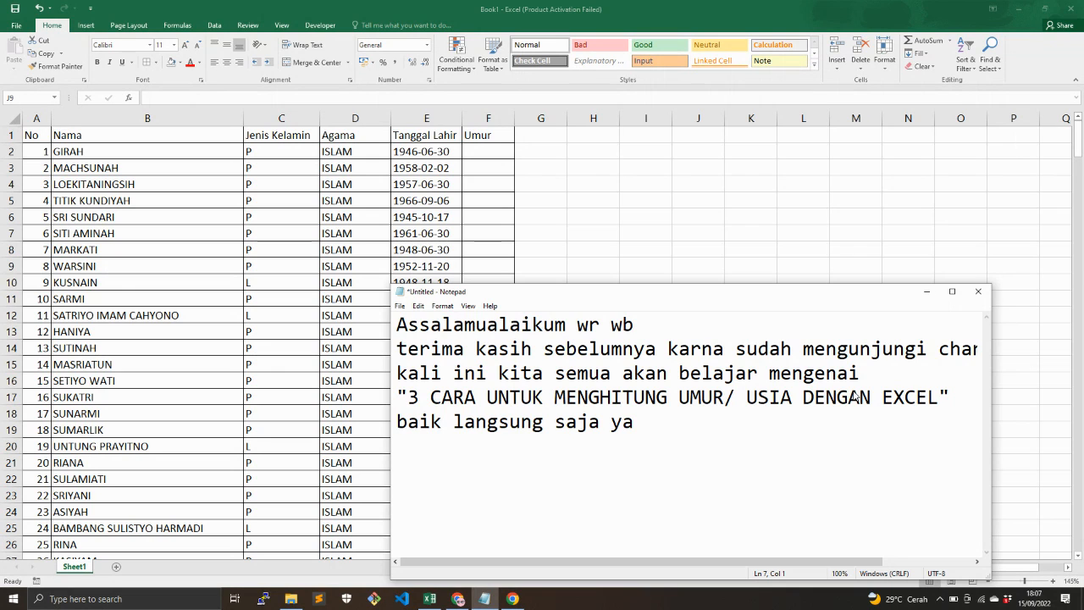
scroll(855, 397, right, 3)
scroll(860, 398, left, 3)
- Add the line "saya disini sudah mempunyai contoh tabel nama , jenis kelamin, tanggal lahir, umur, agama" and start a new line
text(saya)
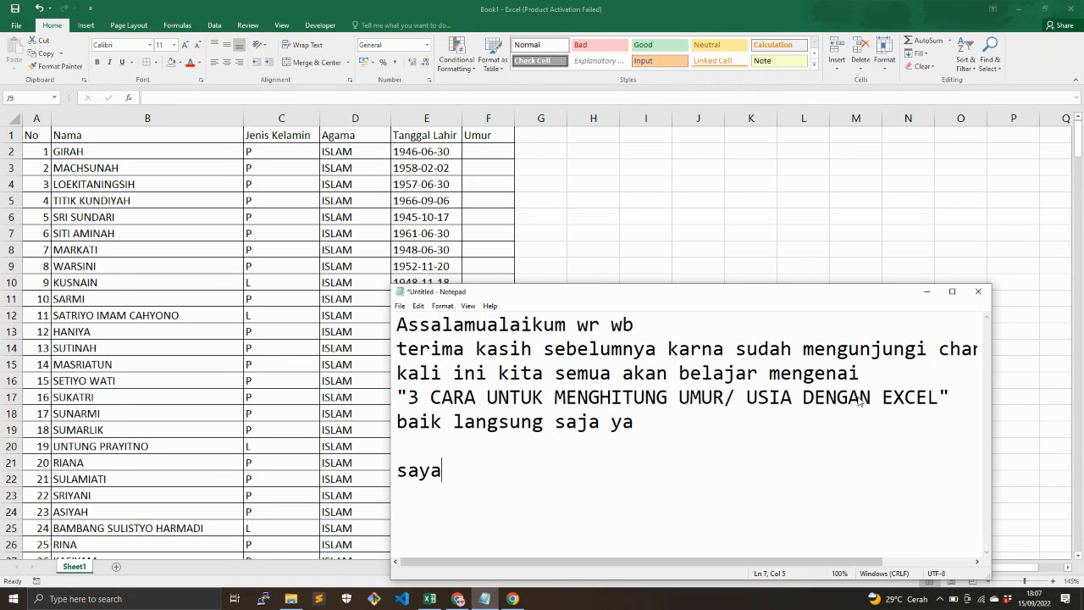
text( disini suda)
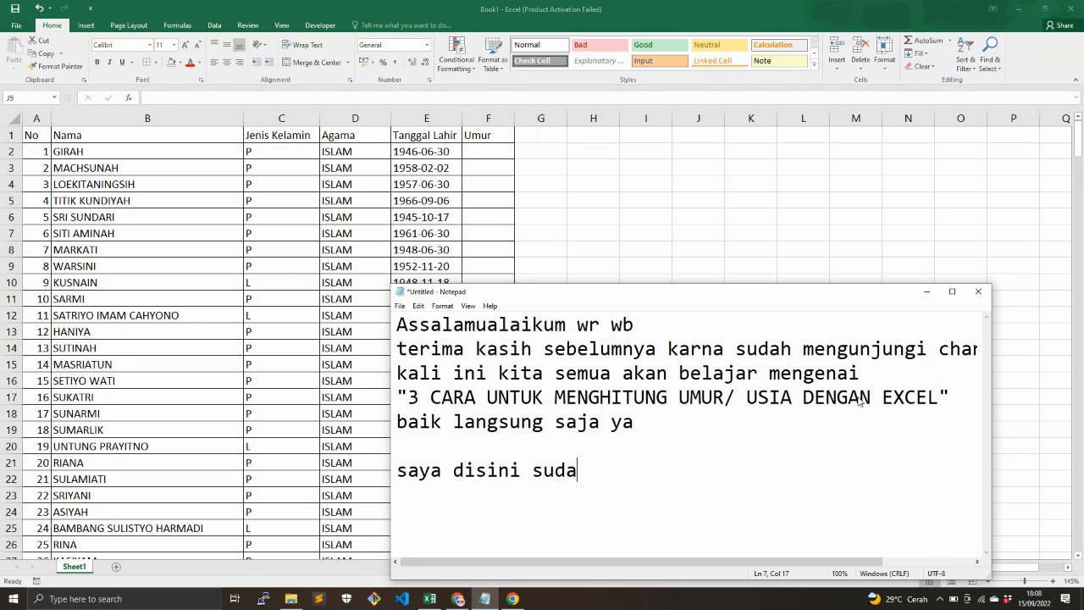
text(h mempuny)
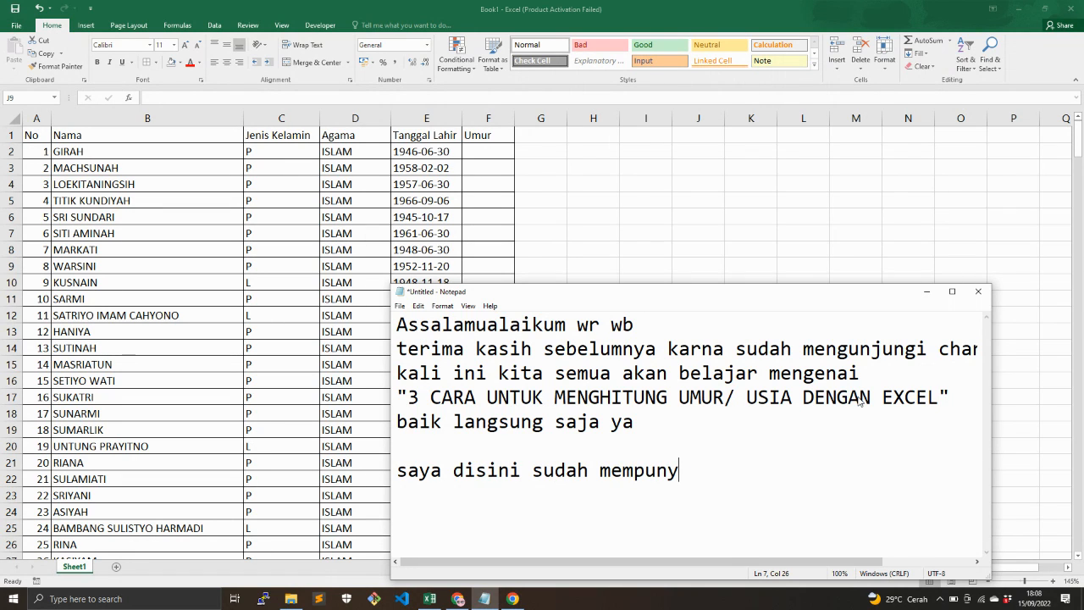
text(ai conto)
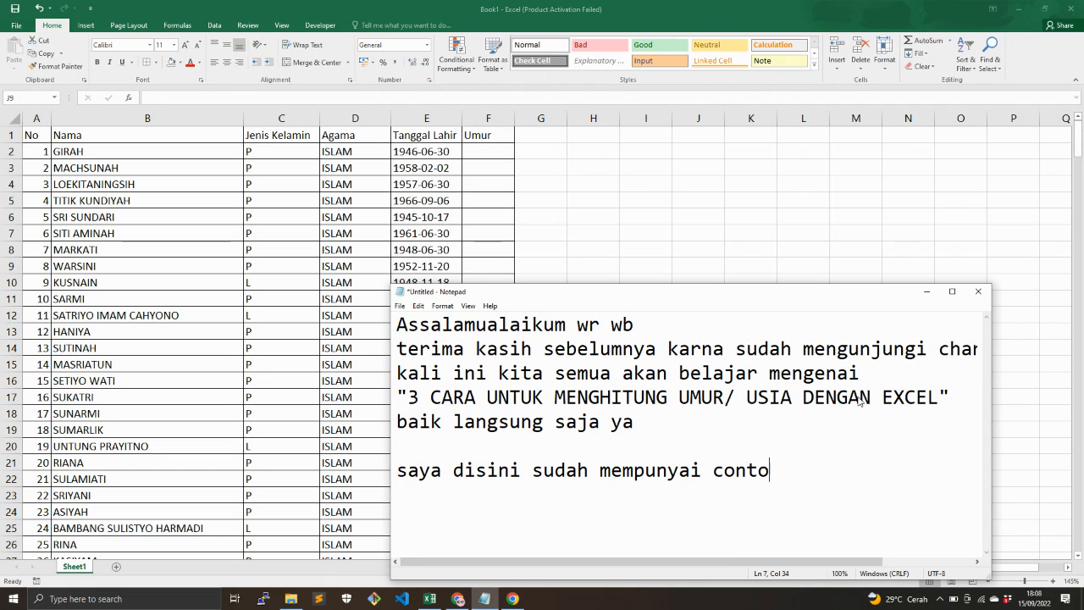
text(h tabel)
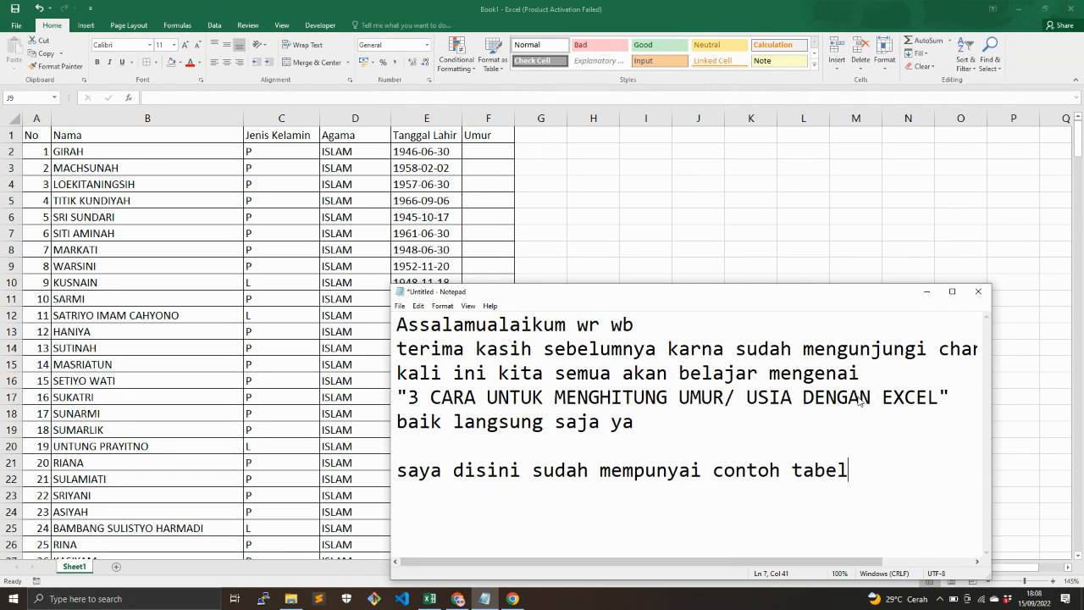
text( nama , jenis kelamin, )
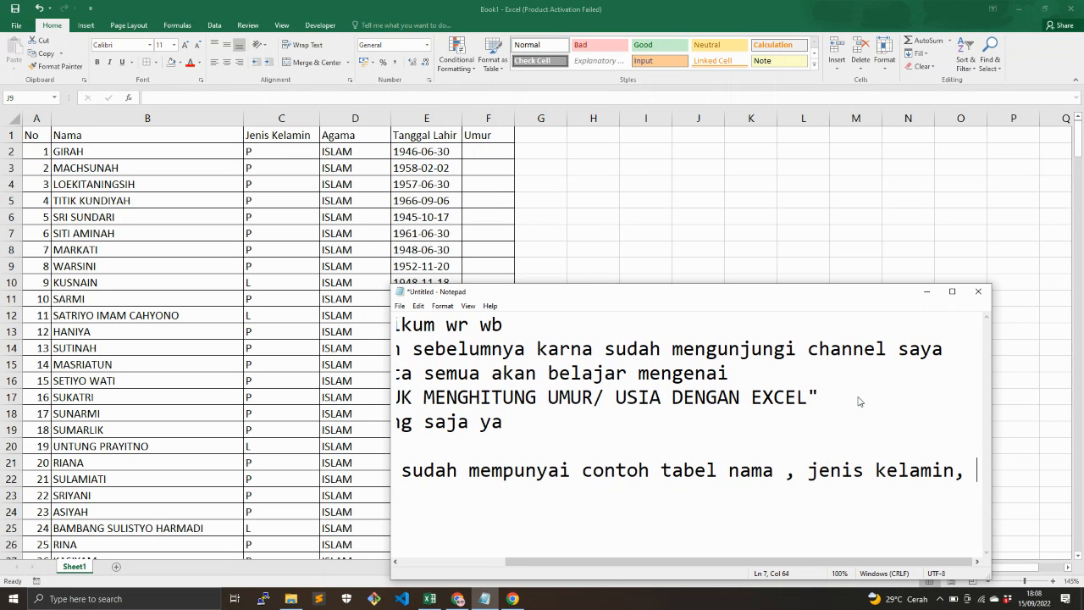
text(tang)
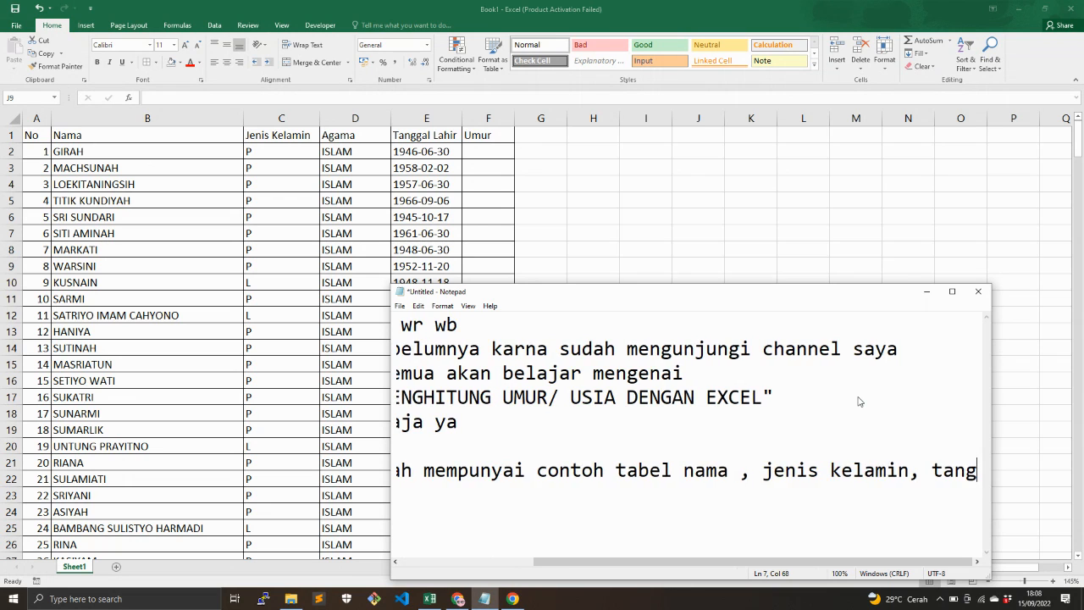
text(gal lahir, )
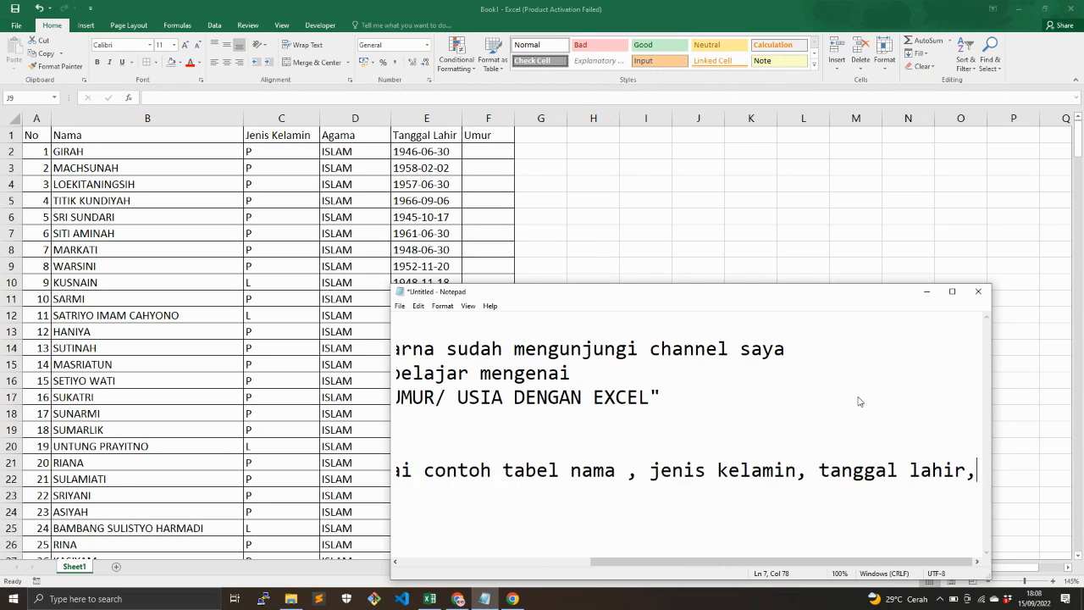
text(umur)
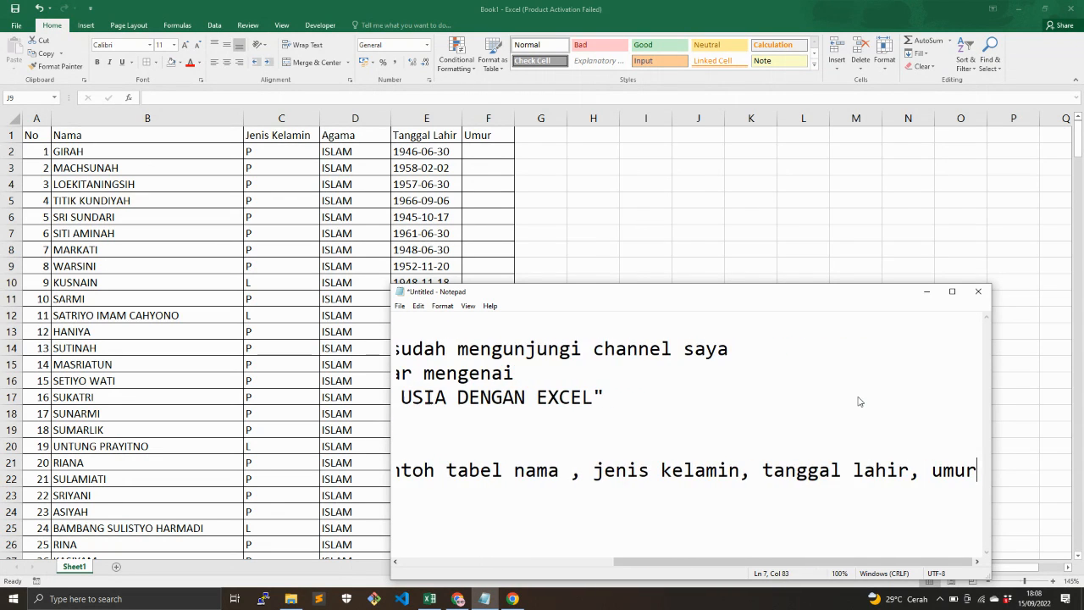
text(, agama)
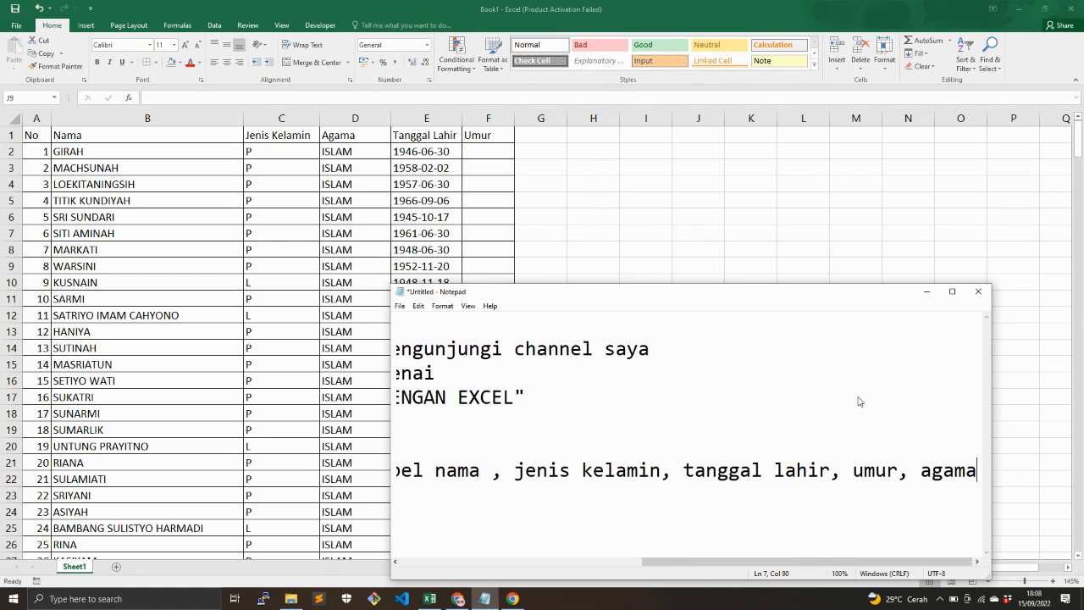
key(Return)
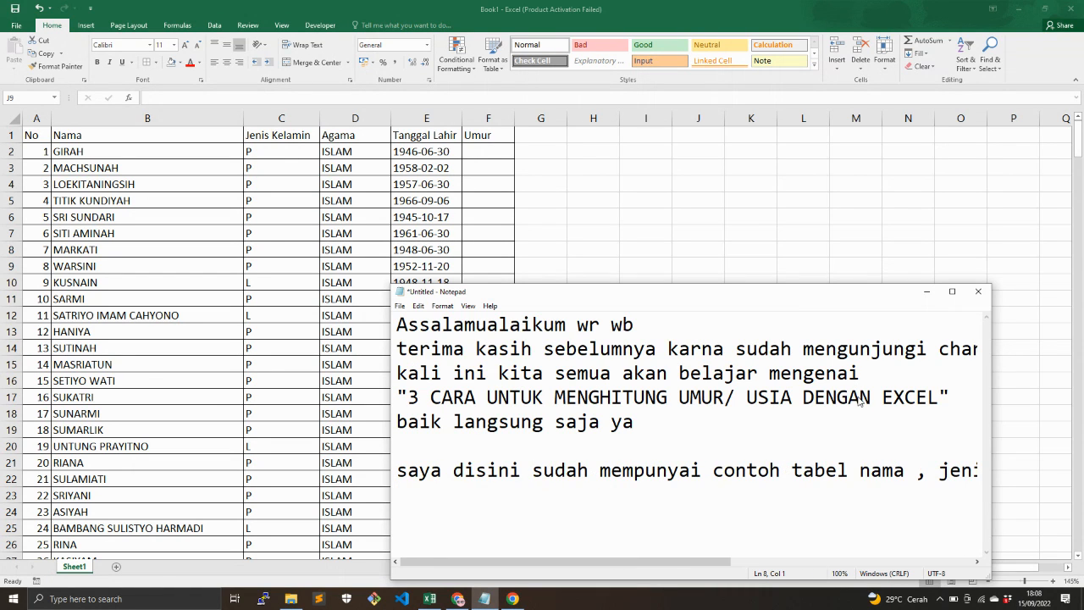
text(saya aka)
key(BackSpace)
key(BackSpace)
key(BackSpace)
key(BackSpace)
key(BackSpace)
key(BackSpace)
key(BackSpace)
key(BackSpace)
- Add the line "cara menghitung umur yang pertama" below the sentence about the sample table
text(cara p)
key(BackSpace)
text(menghitung um)
text(ur yang pe)
text(ra)
text(ama )
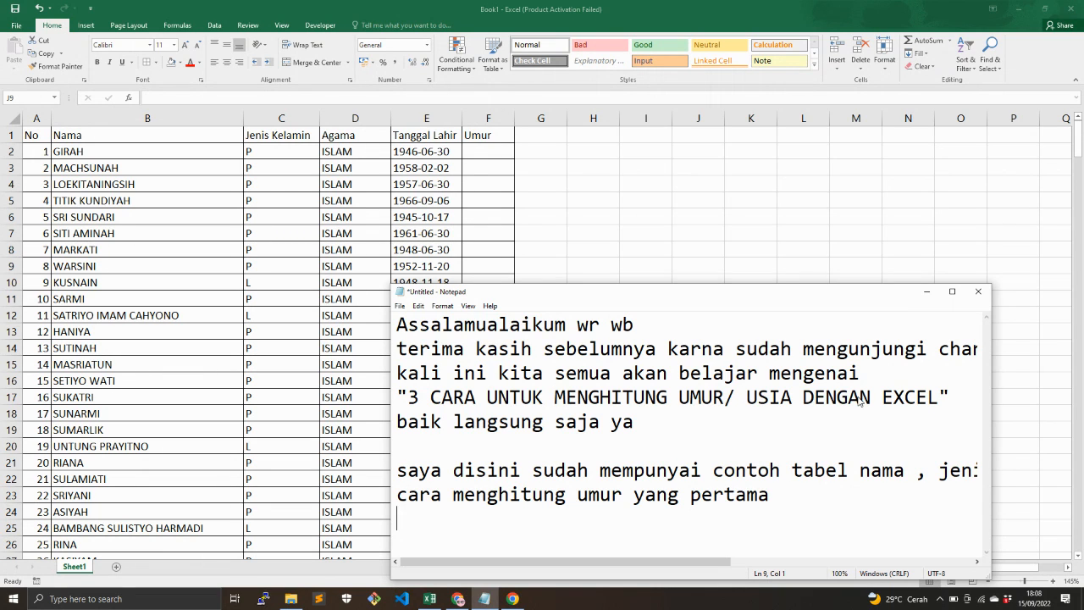
- Write the first numbered item as 1. menggunakan rumus "=TODAY() on the last line of the note
text(menggunakan )
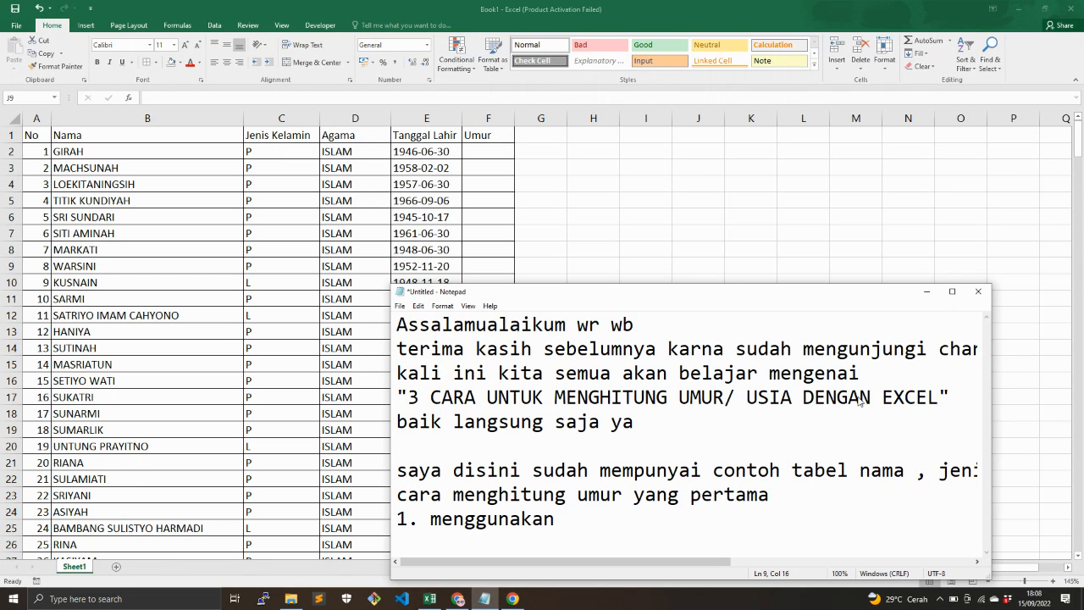
text(rumus)
key(BackSpace)
key(BackSpace)
key(Caps_Lock)
text(TODA)
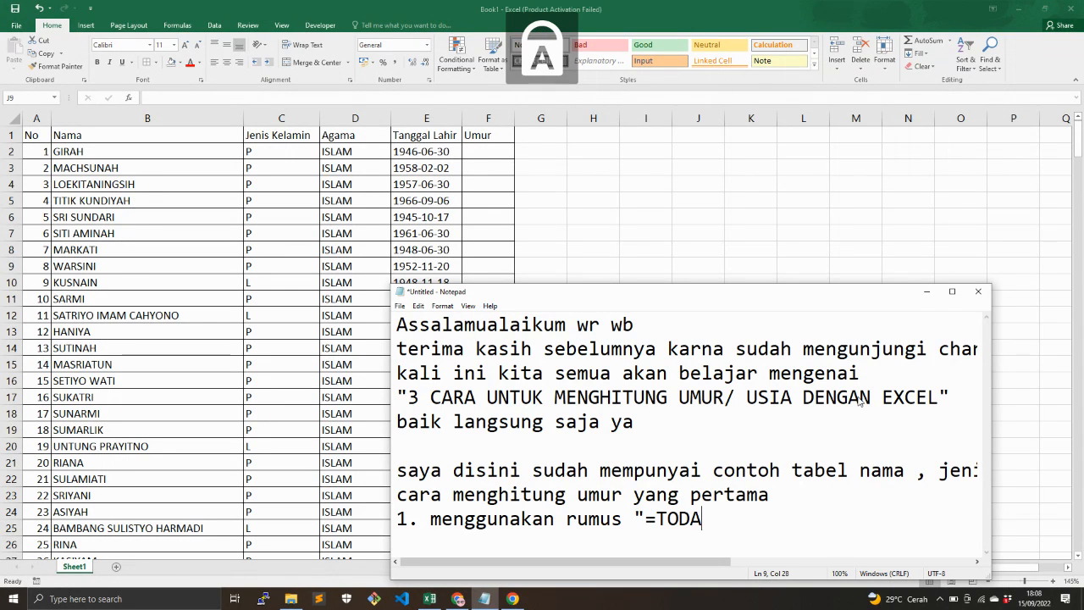
text(Y())
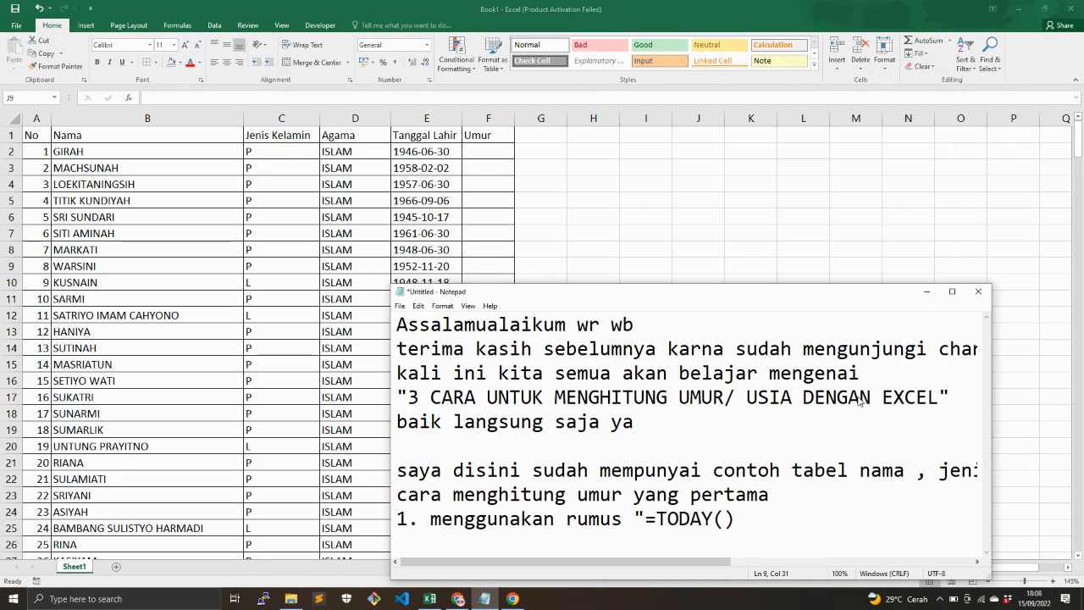
- Rewrite the formula in item 1 of the note as =(TODAY()-kolom tanggal lahir)/365 and start a new line
key(BackSpace)
key(BackSpace)
key(BackSpace)
key(BackSpace)
key(BackSpace)
key(BackSpace)
key(BackSpace)
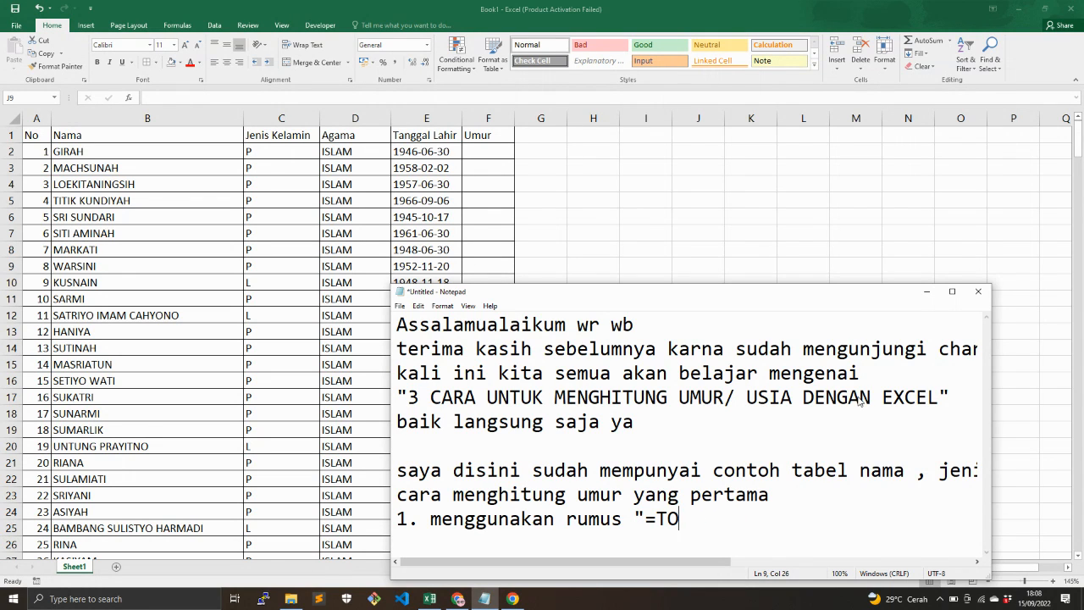
text((TODAY)
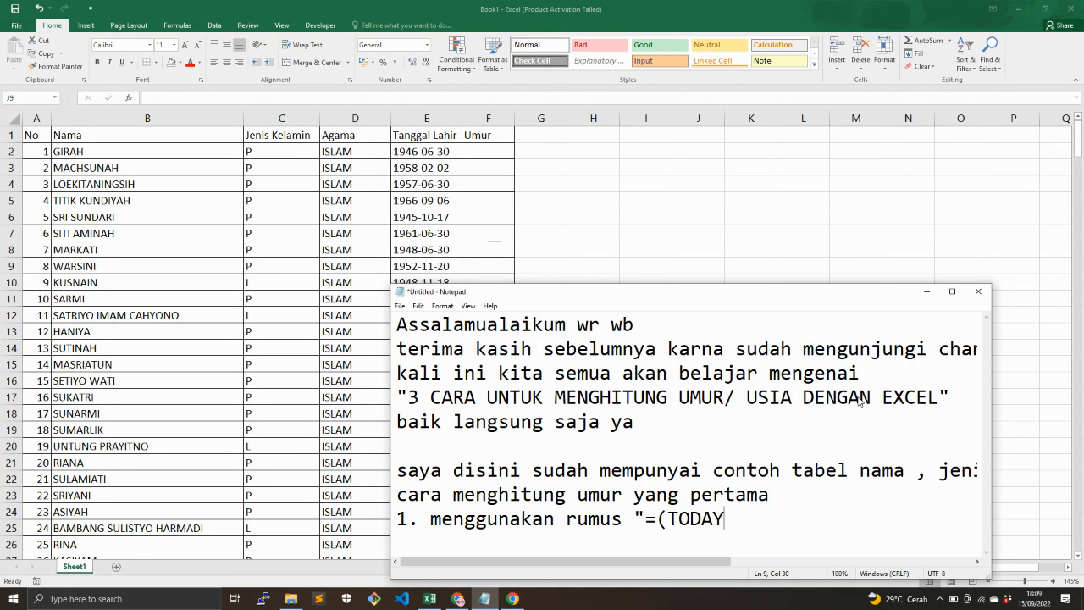
text(()-ko)
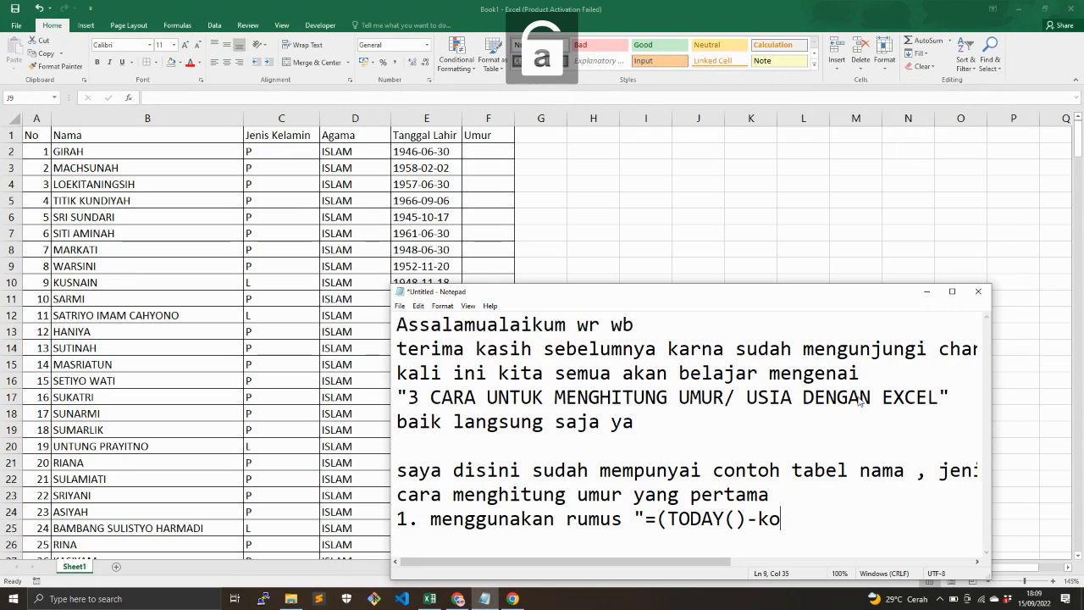
text(lom tan)
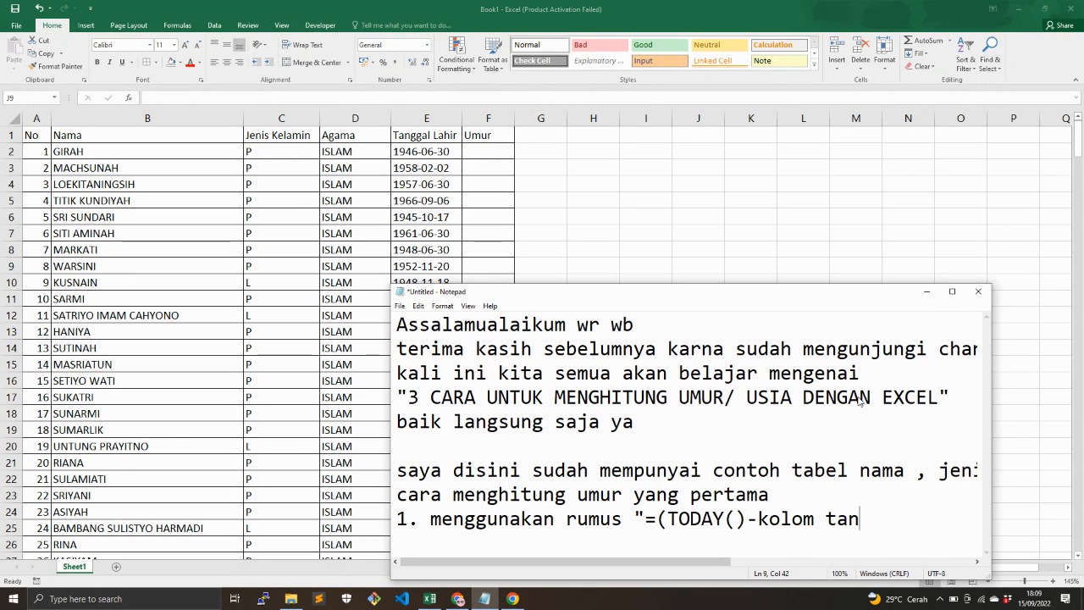
text(ggal lahir))
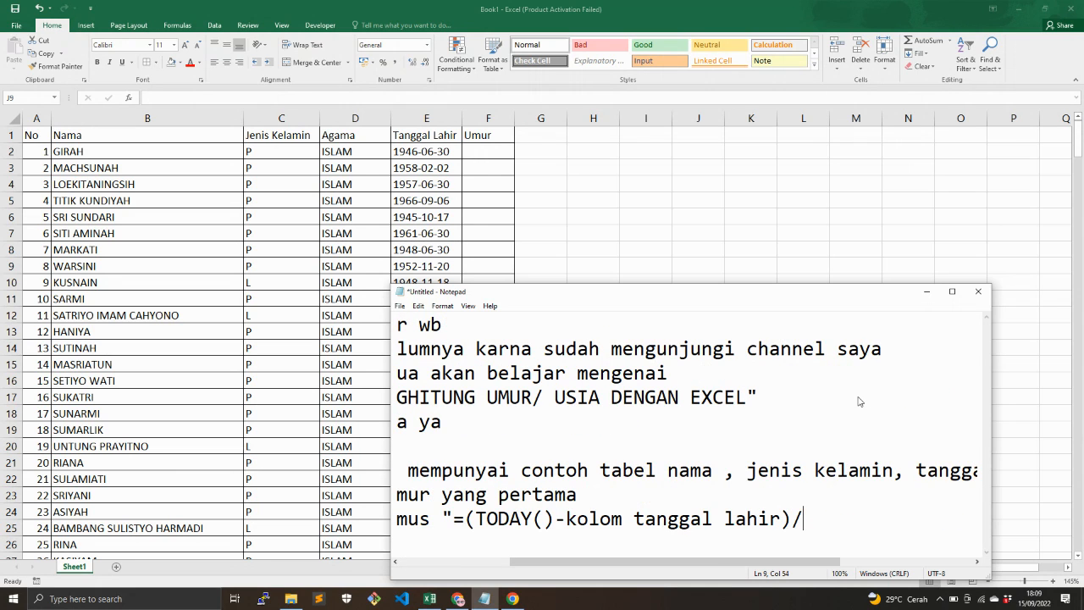
text(/365)
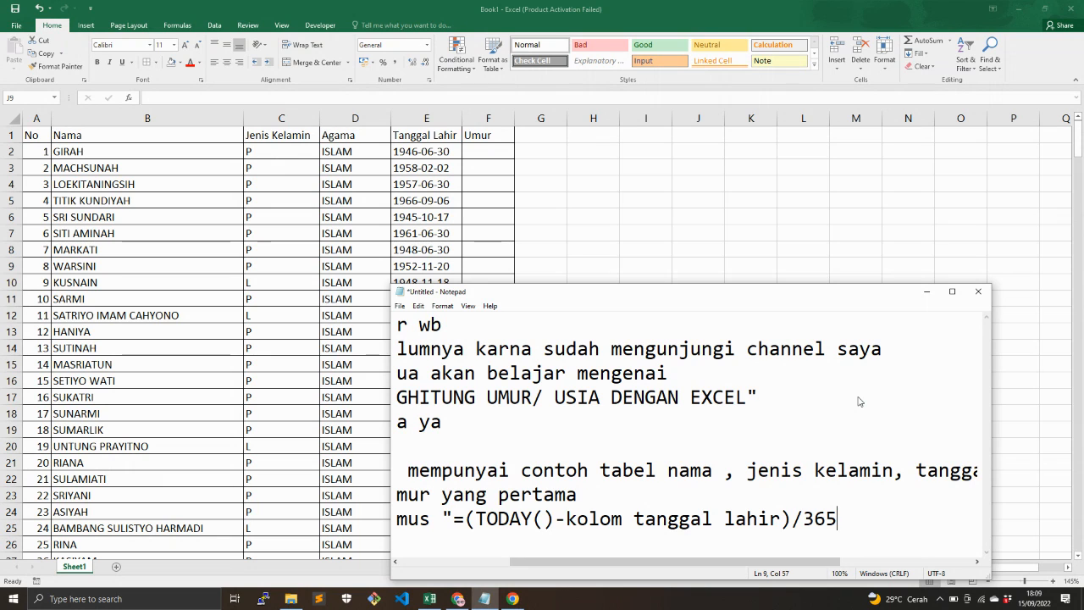
key(Return)
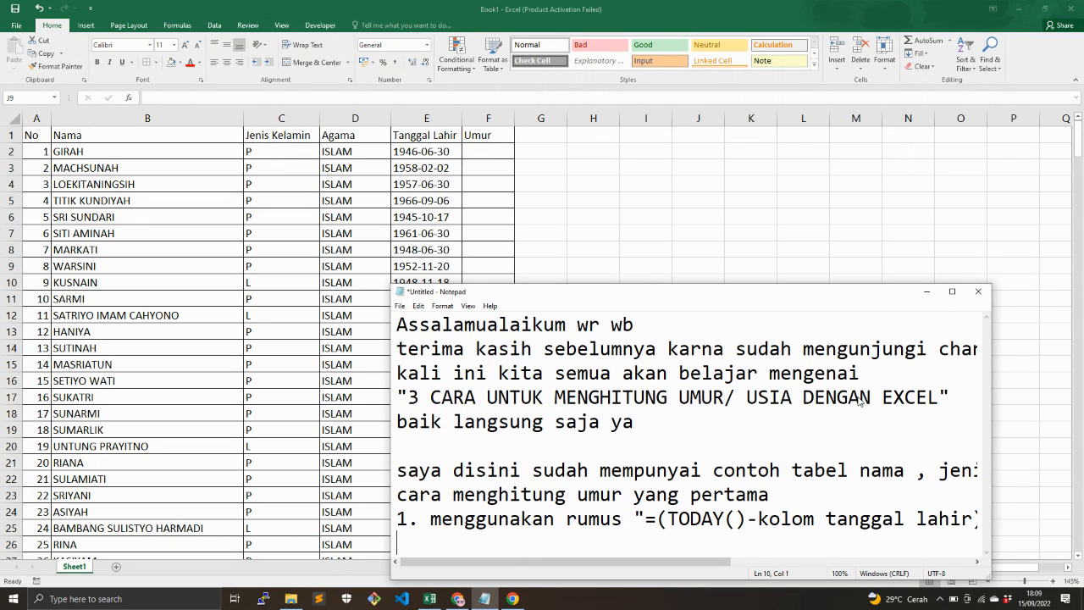
- Add the line "baik langsung kita coba ya" below the first numbered item
text(baik langus)
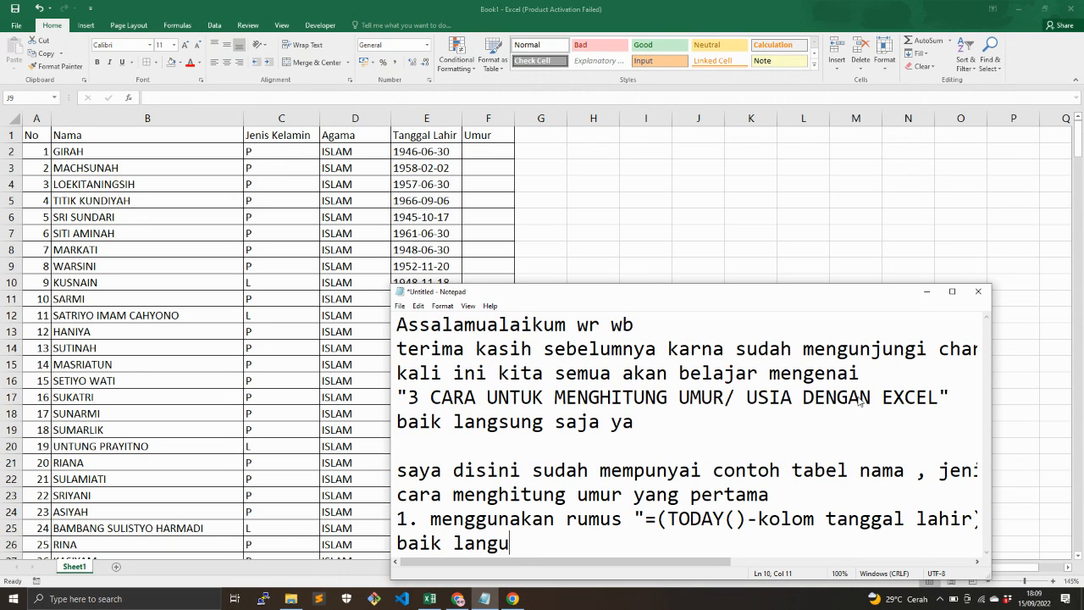
key(BackSpace)
key(BackSpace)
text(sung kita coba ya)
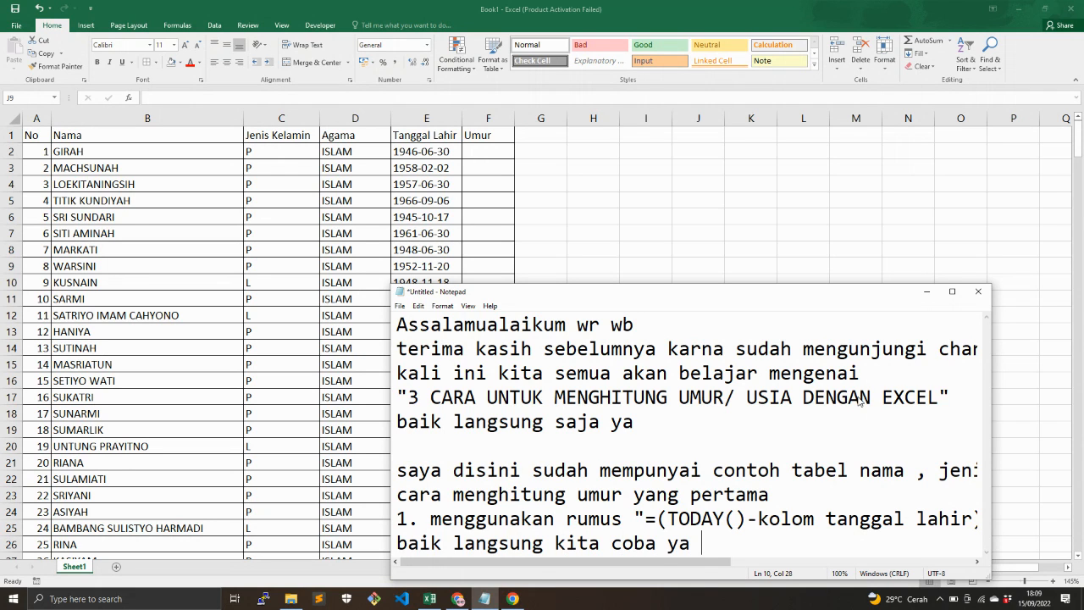
scroll(854, 393, right, 3)
scroll(857, 381, left, 3)
- Switch to the Excel sheet and enter the formula =(TODAY()-E2)/365 in cell F2 of the Umur column
click(483, 154)
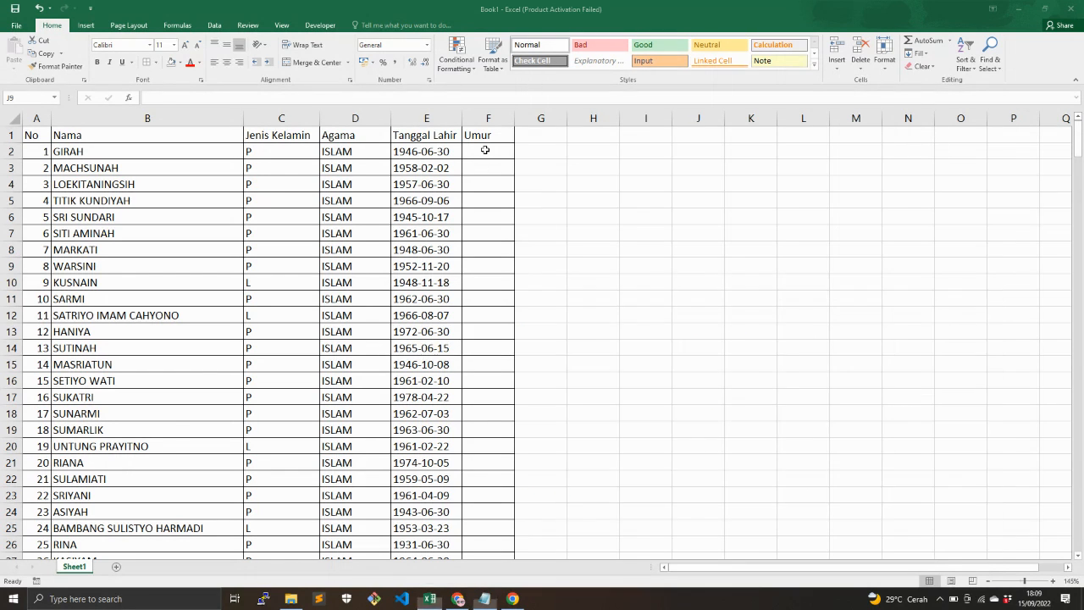
text(=)
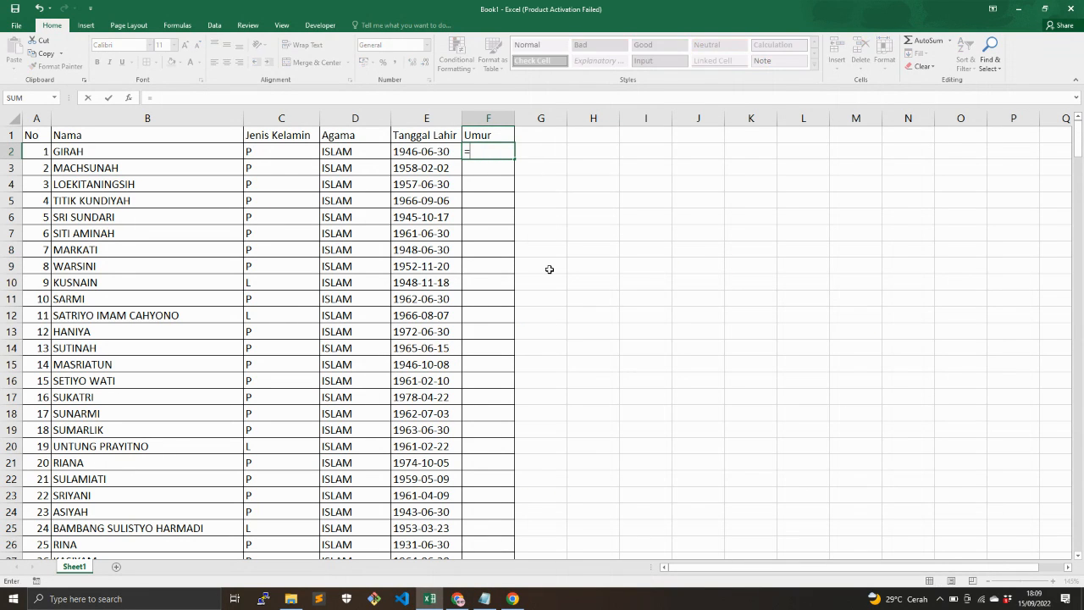
text(toda)
key(BackSpace)
key(BackSpace)
key(BackSpace)
key(BackSpace)
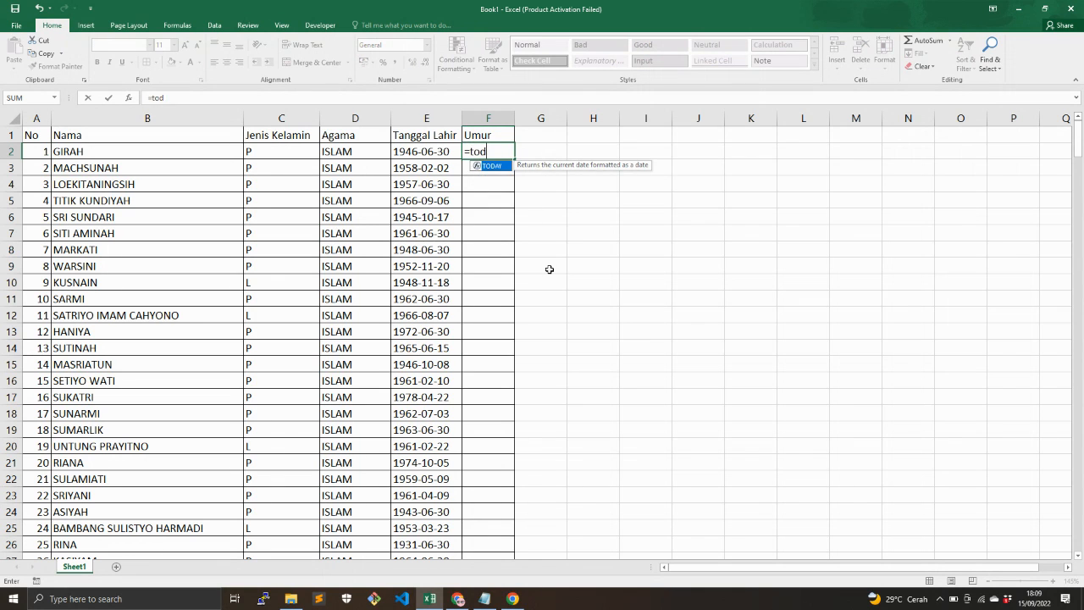
key(Caps_Lock)
text(()
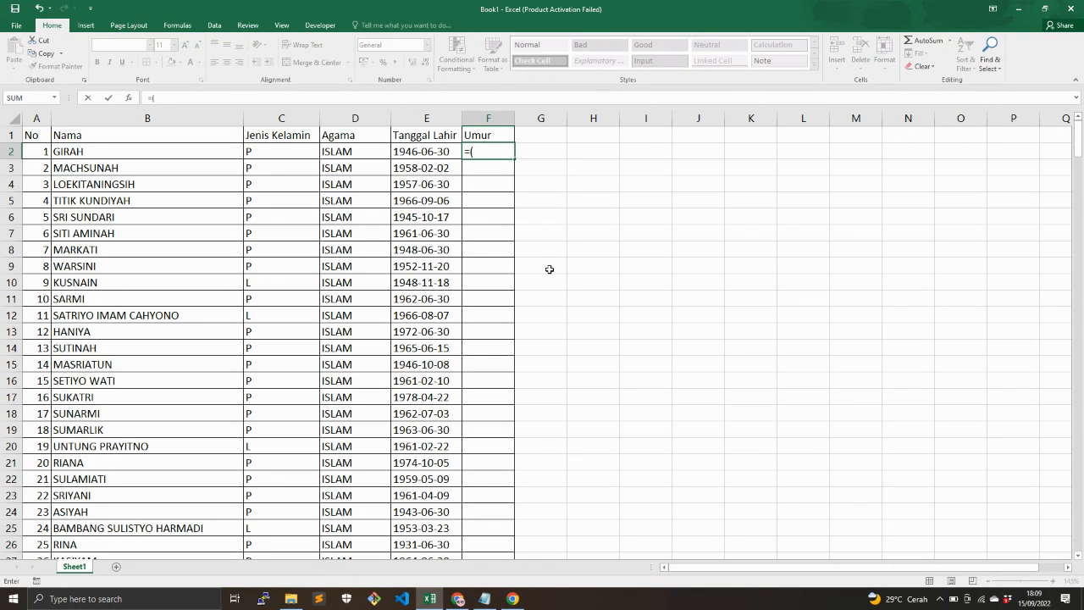
text(TODAY()-)
key(Left)
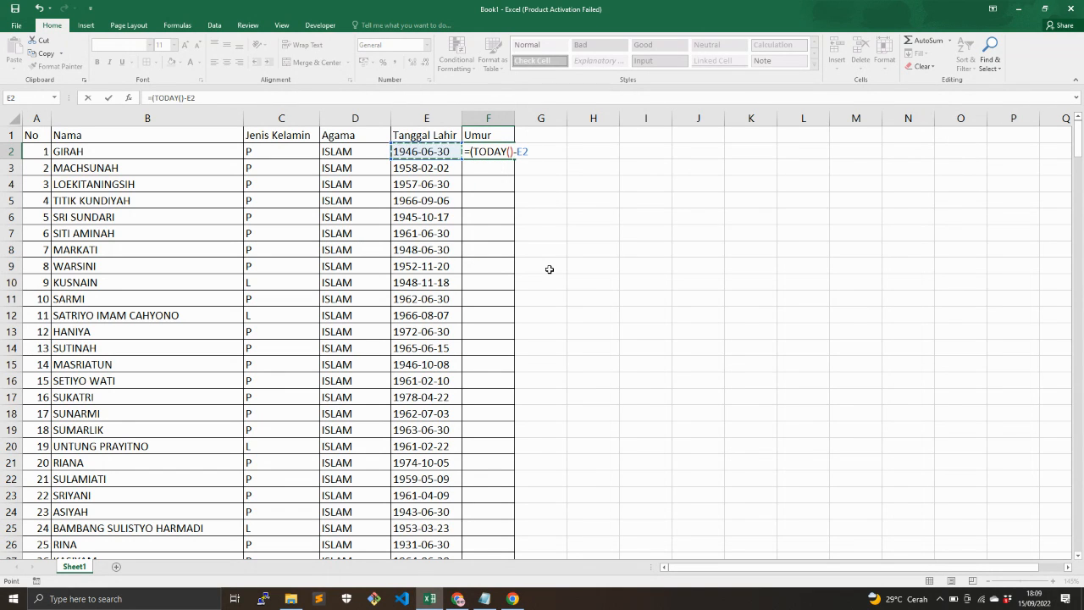
text()/365)
key(Return)
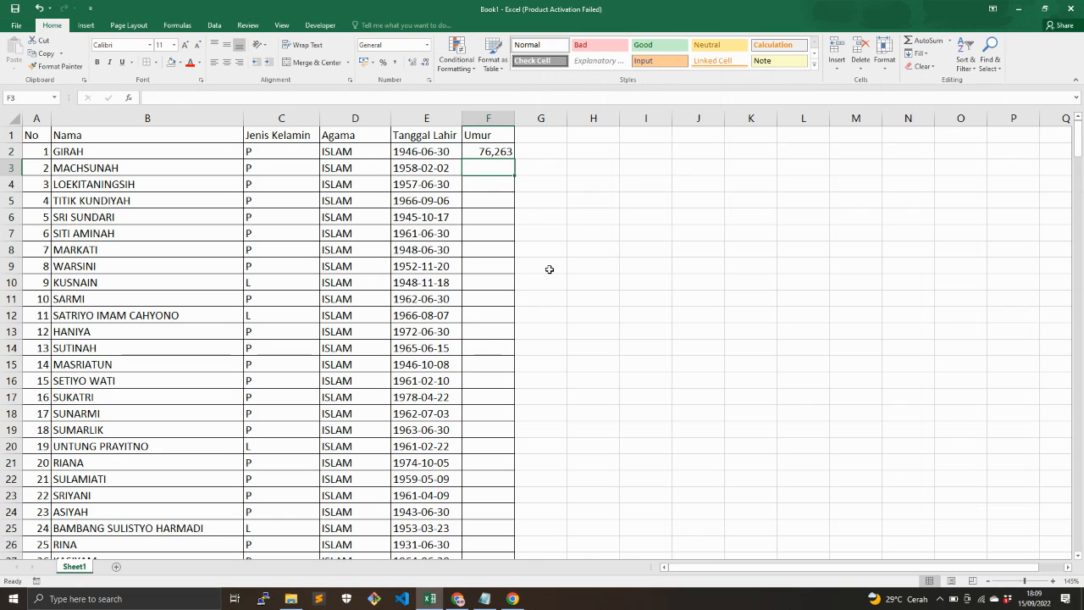
click(517, 151)
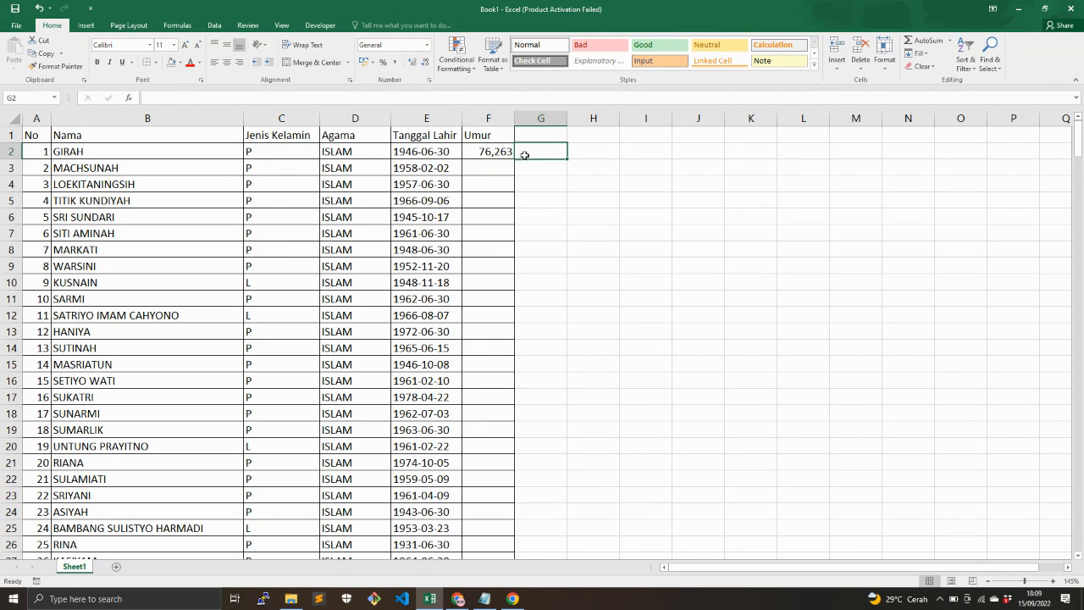
click(503, 151)
click(180, 63)
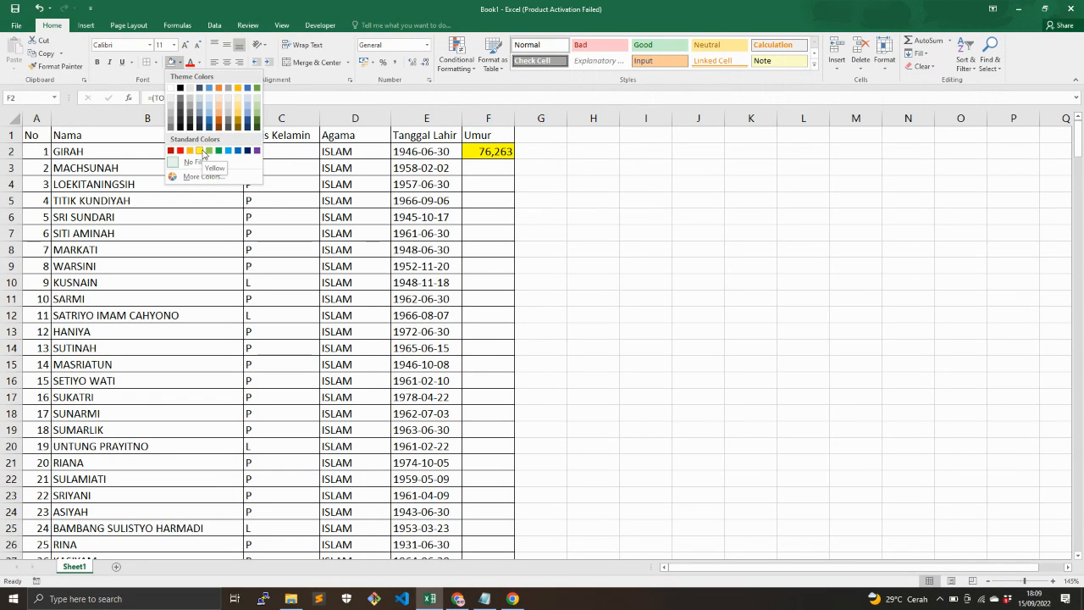
- Return to the Notepad note, add the line "Sudah muncul ya 76,263" at its end and start a new line
click(484, 599)
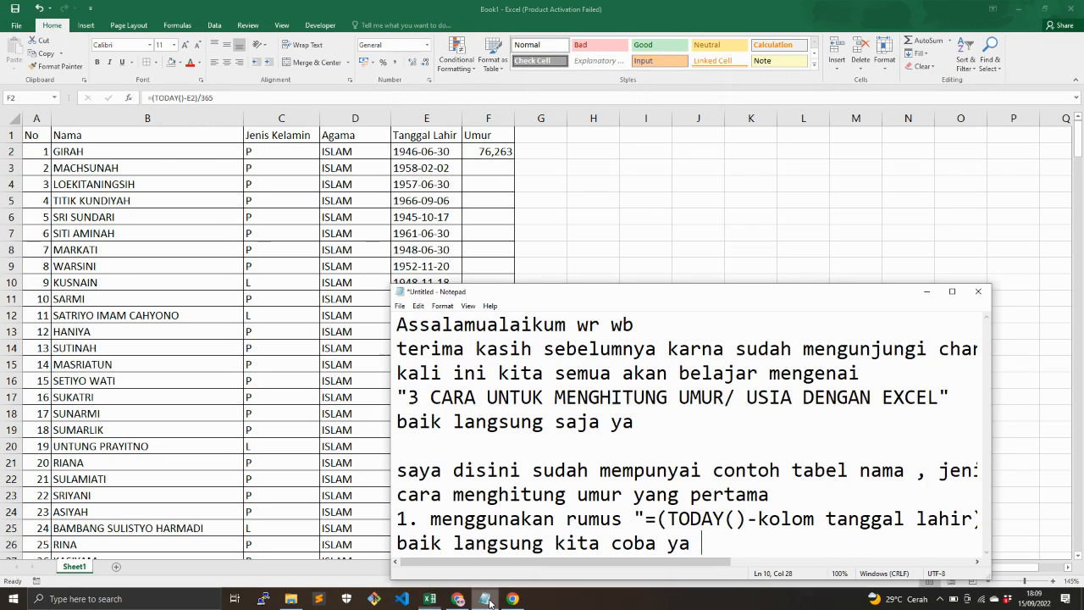
key(Return)
key(Return)
key(Return)
key(Return)
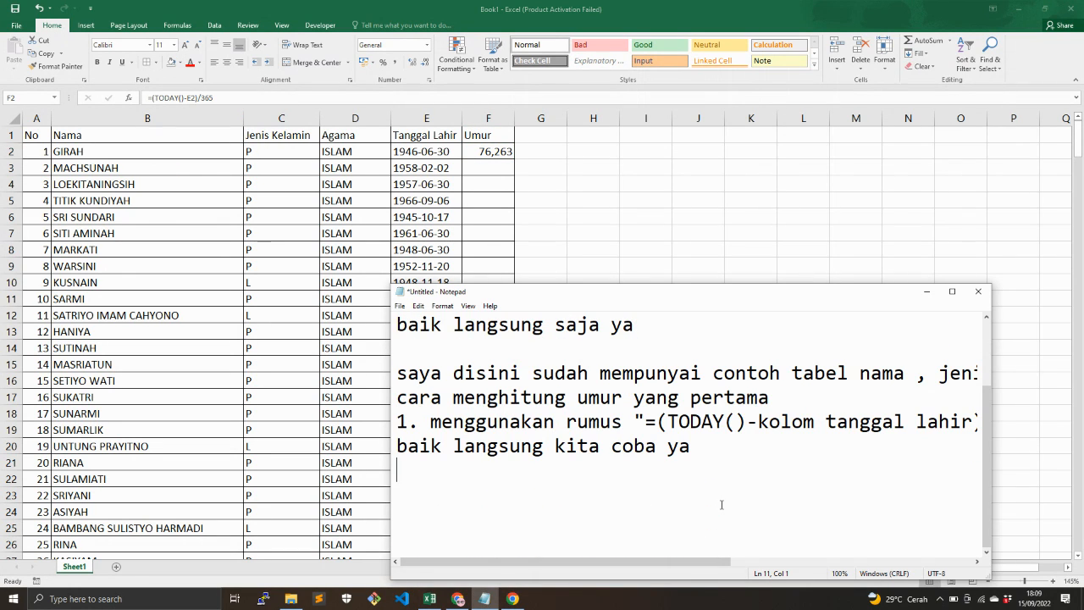
text(SUDAH MUN)
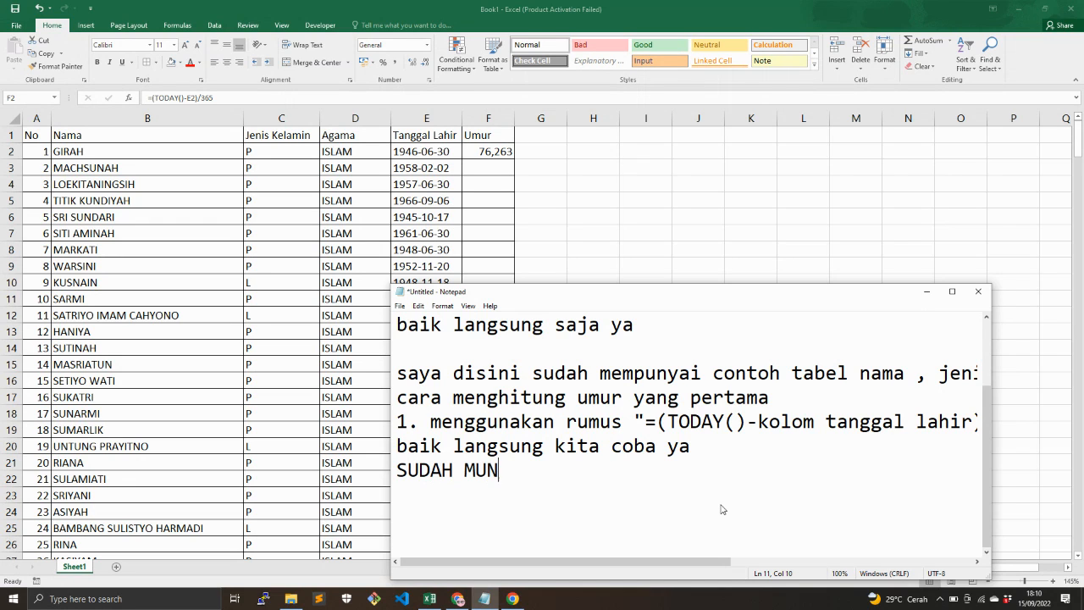
key(BackSpace)
key(Caps_Lock)
key(BackSpace)
key(BackSpace)
key(BackSpace)
key(BackSpace)
key(BackSpace)
key(BackSpace)
key(BackSpace)
text(udah muncu)
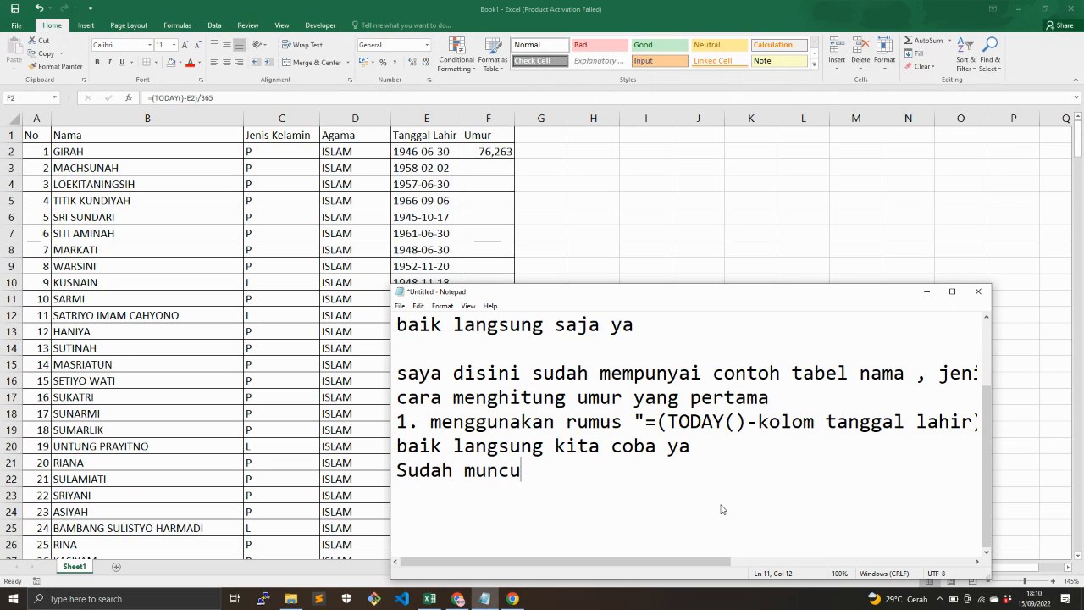
text(l ya 76,263)
key(Return)
- Write "lalu bagaimana caranya agar menjadi bilangan bulat" on the last line of the note and start a new line
text(lalu)
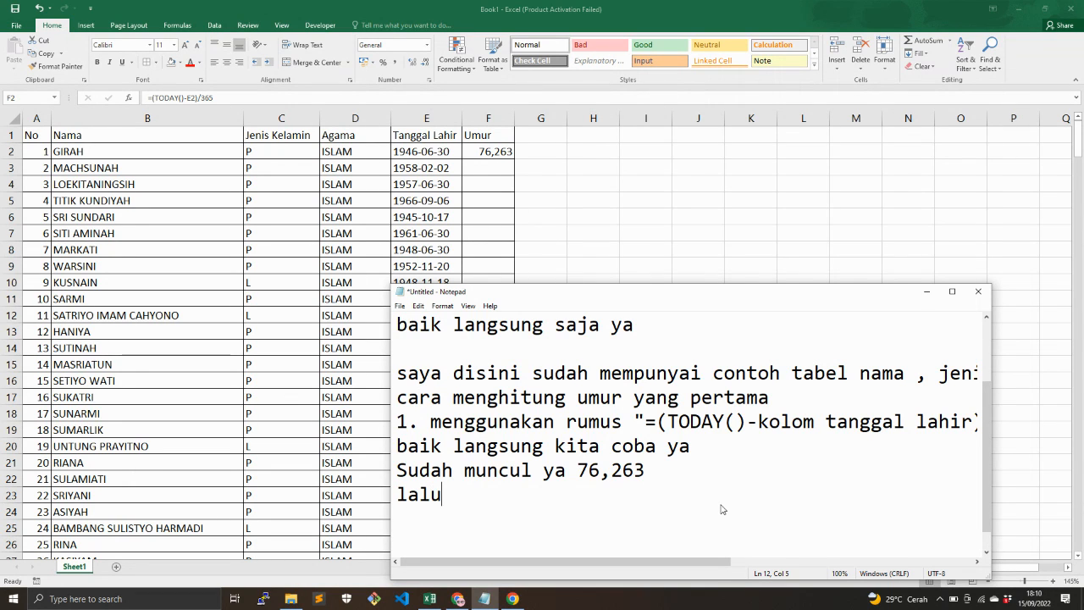
text( bagaimana caran)
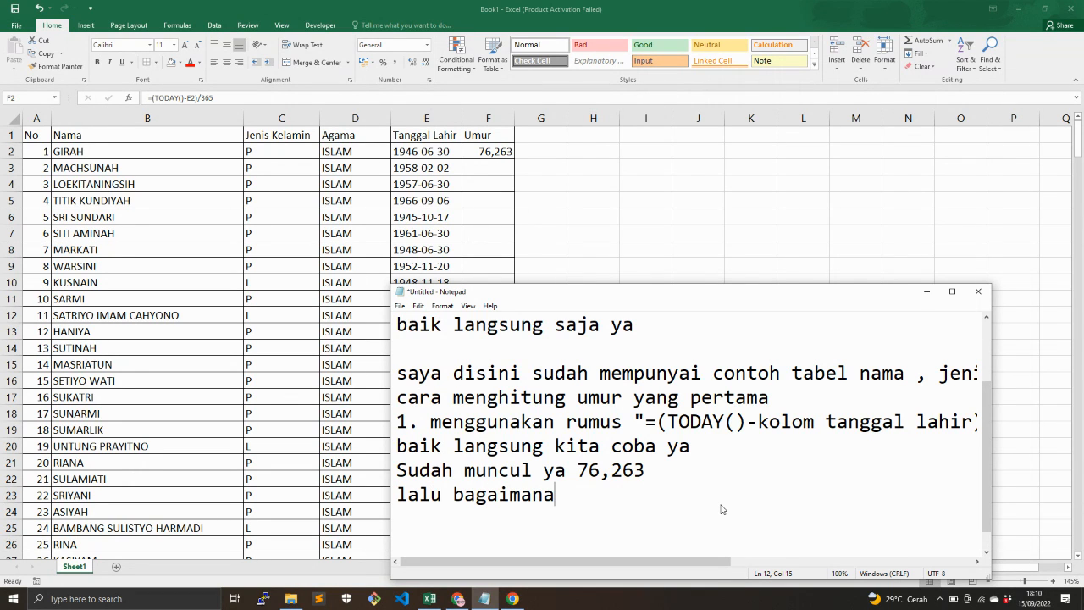
text(agar men)
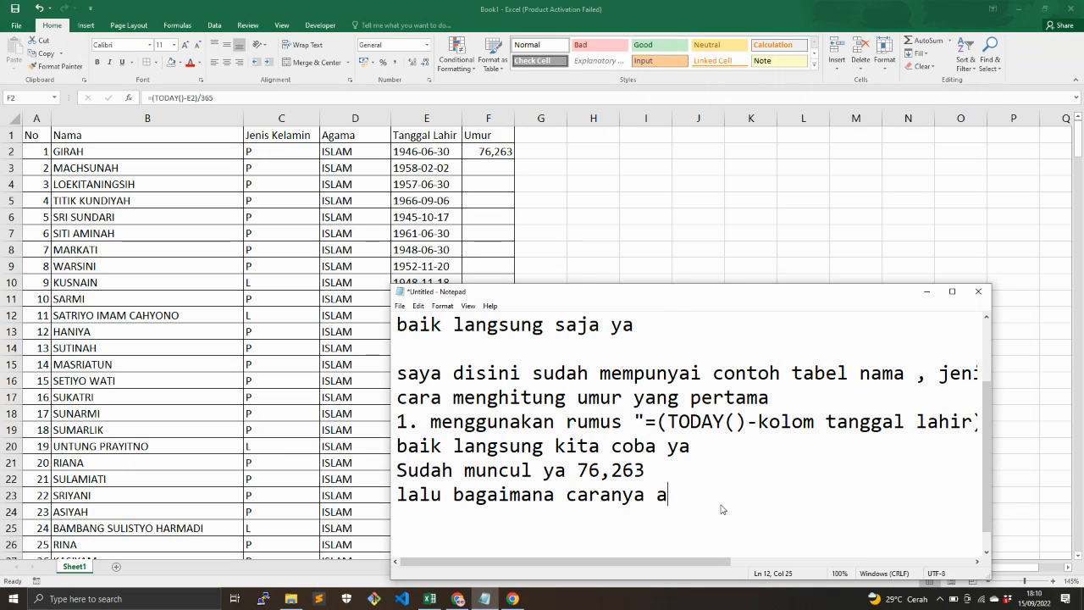
text(jadi)
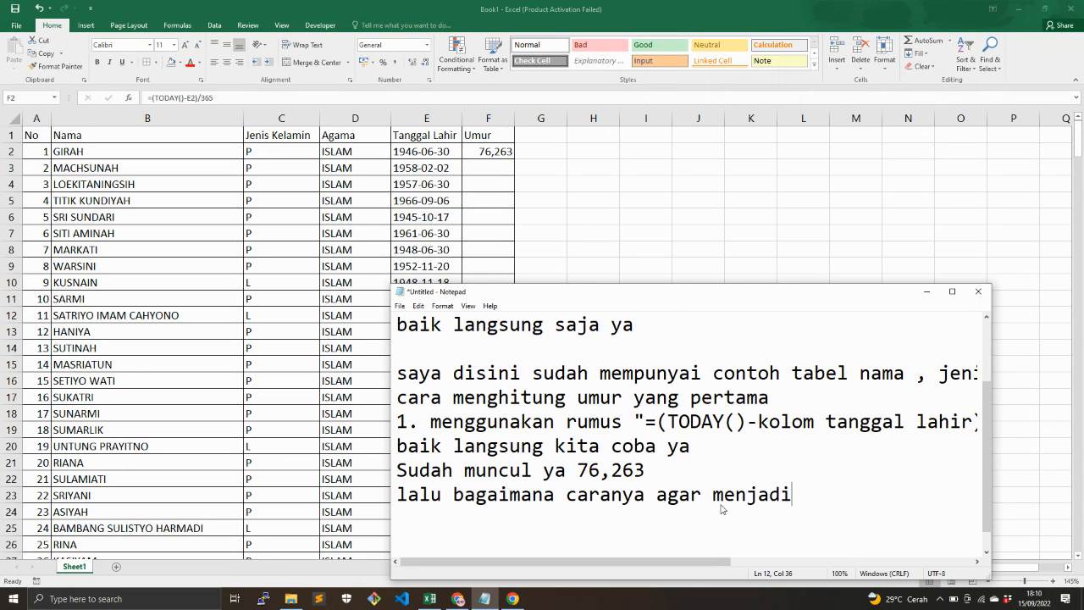
text( bilangan bulan)
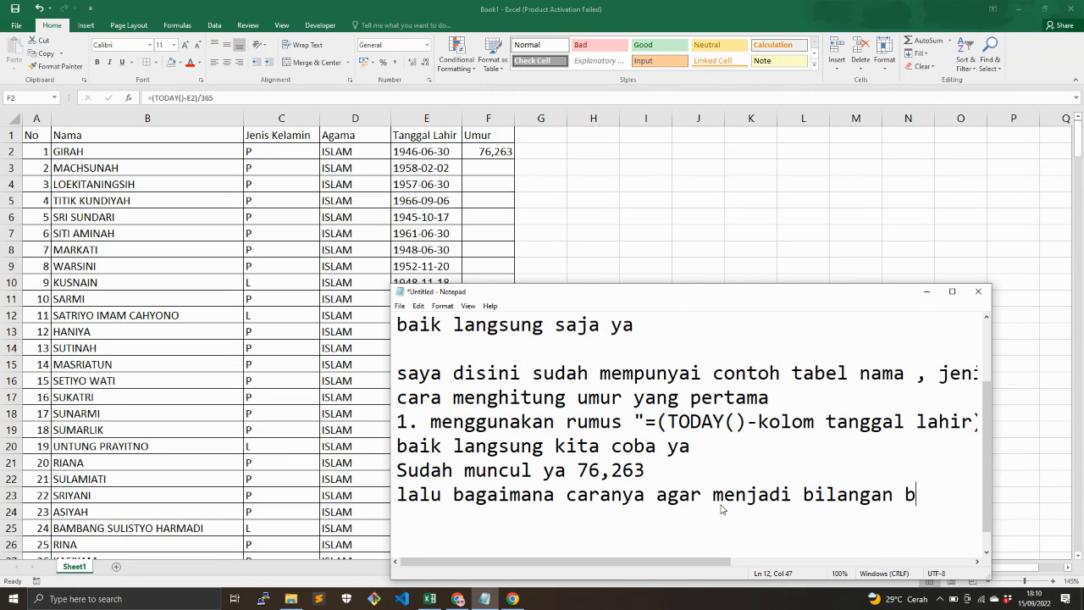
key(BackSpace)
key(BackSpace)
text(t)
key(Return)
- Add the line "bisa langsung klik icon dibawah general ya" at the end of the note
text(bisa langs)
text(ung klik)
text( tomb)
key(BackSpace)
key(BackSpace)
key(BackSpace)
key(BackSpace)
text(icon dibawah gen)
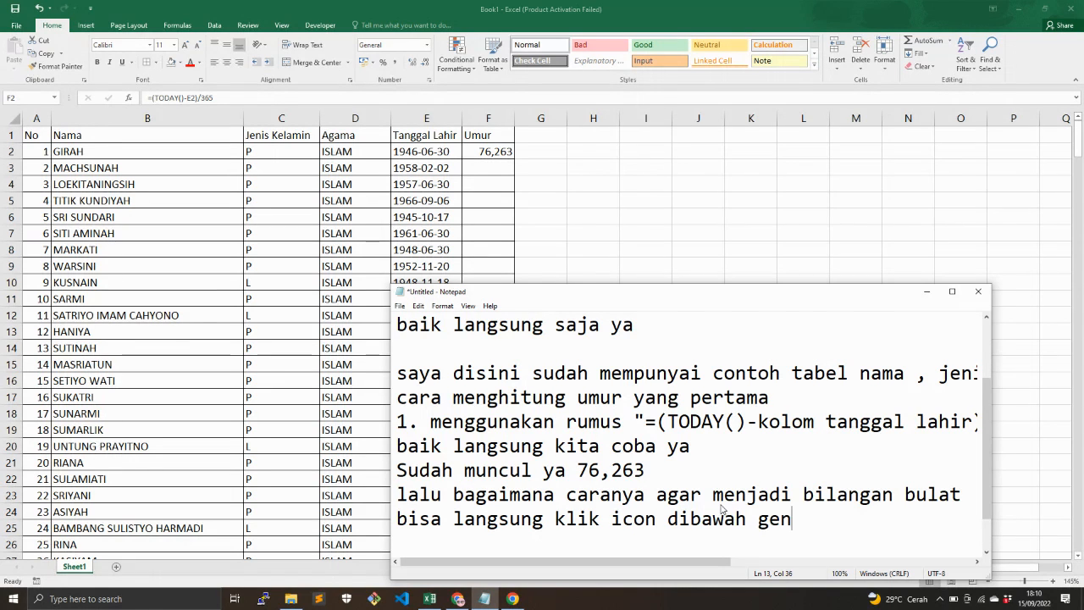
text(eral ya)
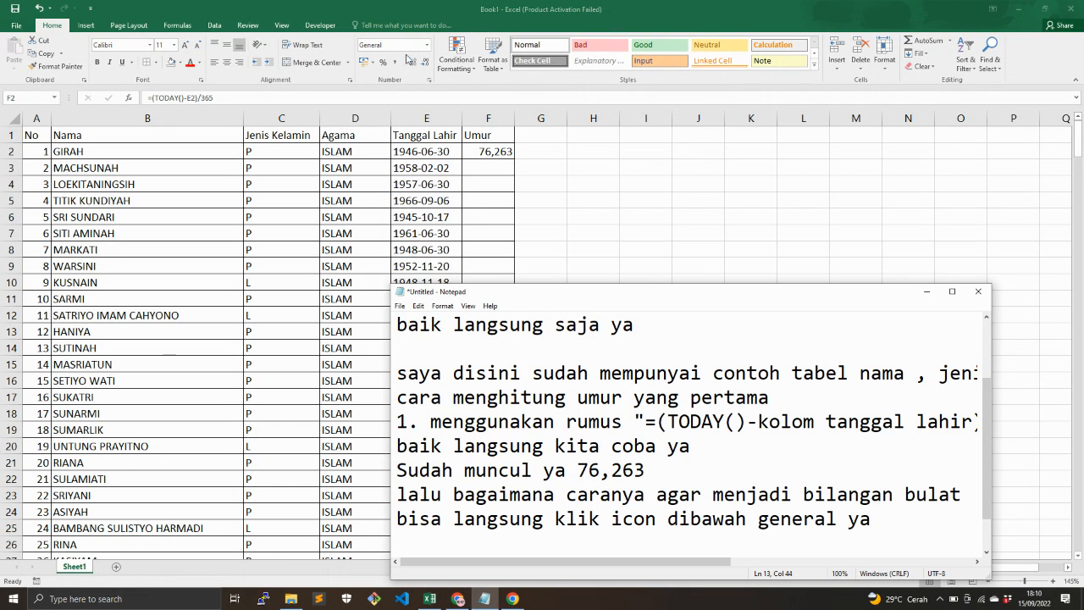
- Switch to the Excel sheet and reduce the displayed decimals of the age in F2 to zero
click(484, 149)
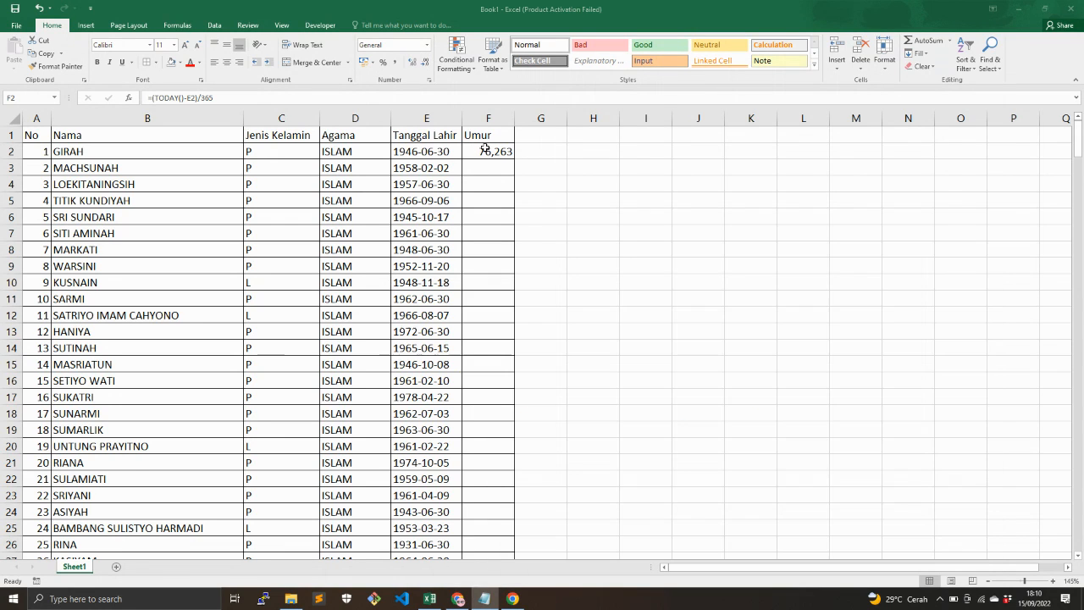
click(412, 63)
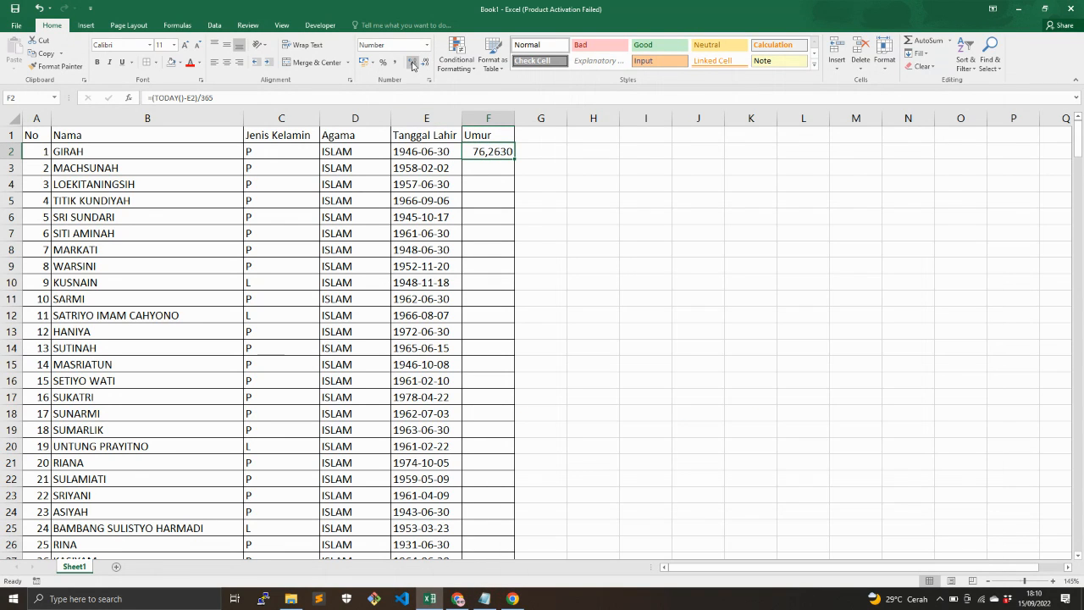
click(425, 63)
click(426, 63)
click(425, 63)
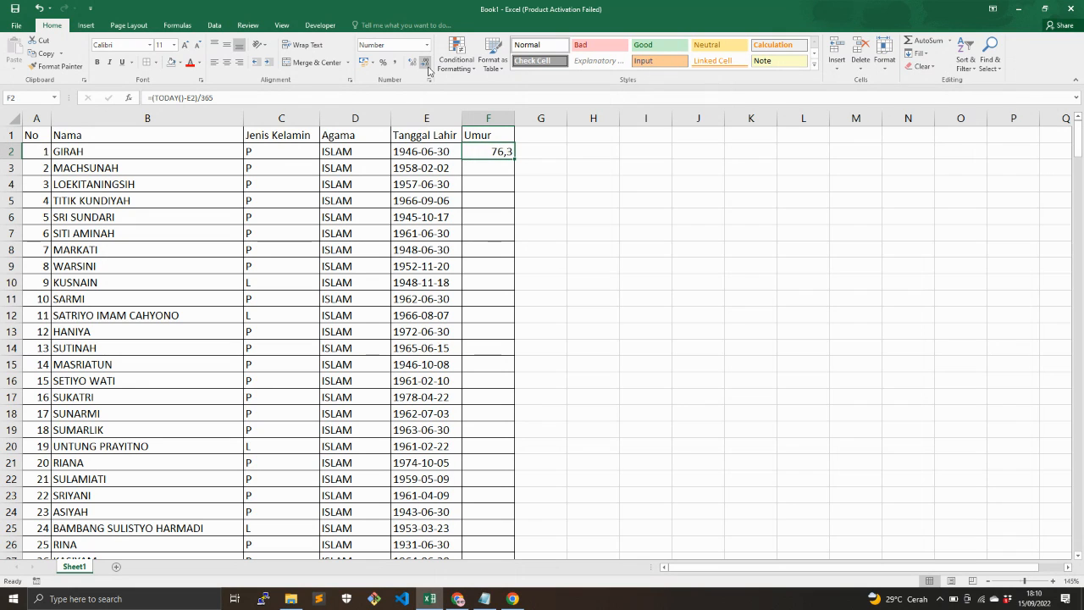
- Return to the Notepad note and add the line "nah sudah hilang ya" at its end, followed by a new line
click(484, 598)
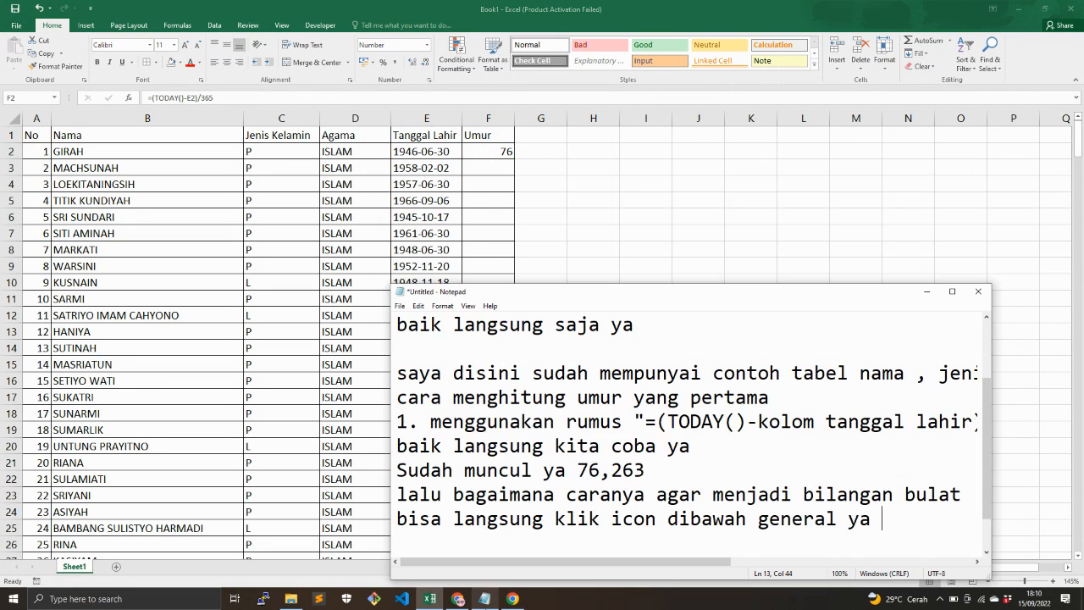
key(BackSpace)
key(BackSpace)
key(Return)
text(nah sudah )
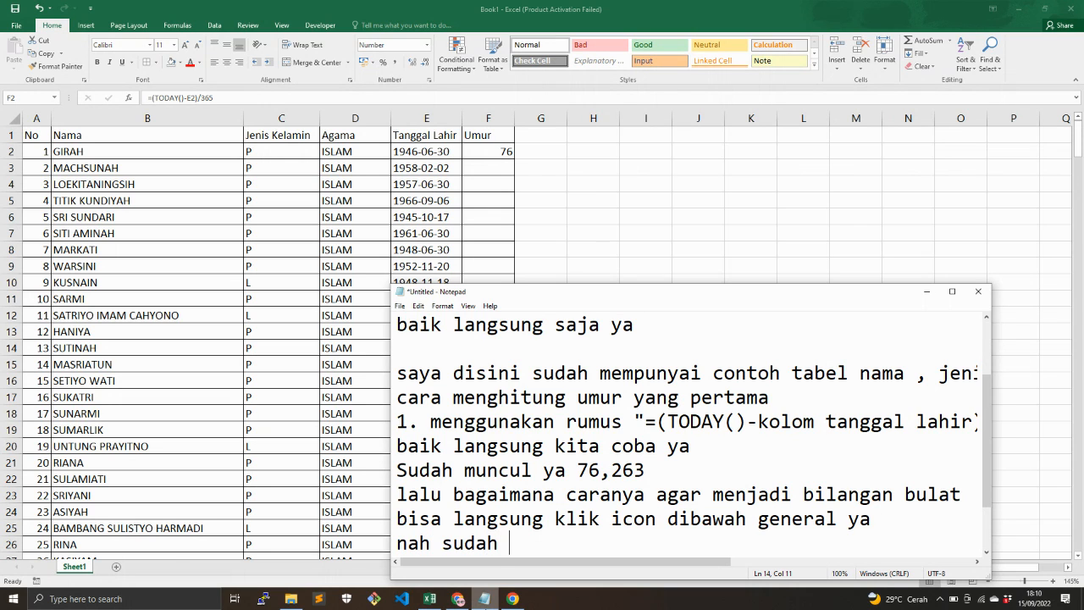
text(hilang ya)
key(Return)
- Write "selanjutnya mari kita coba cara ke 2" on a new line at the end of the note and start another line
key(Return)
text(2.)
key(BackSpace)
key(BackSpace)
key(BackSpace)
text(sel)
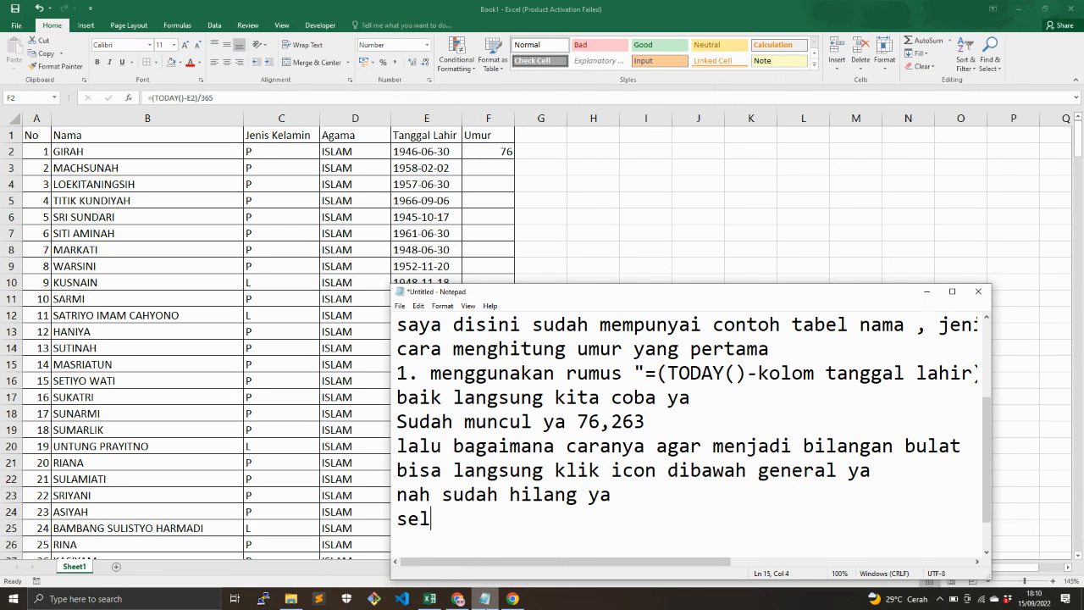
text(anjutnya ma)
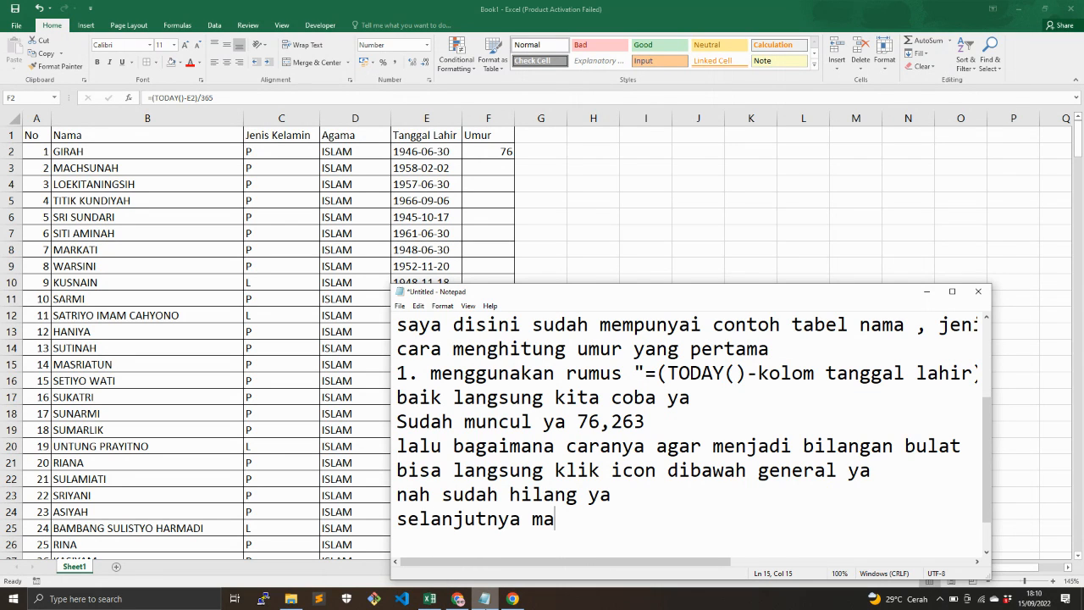
text(ri kita coba)
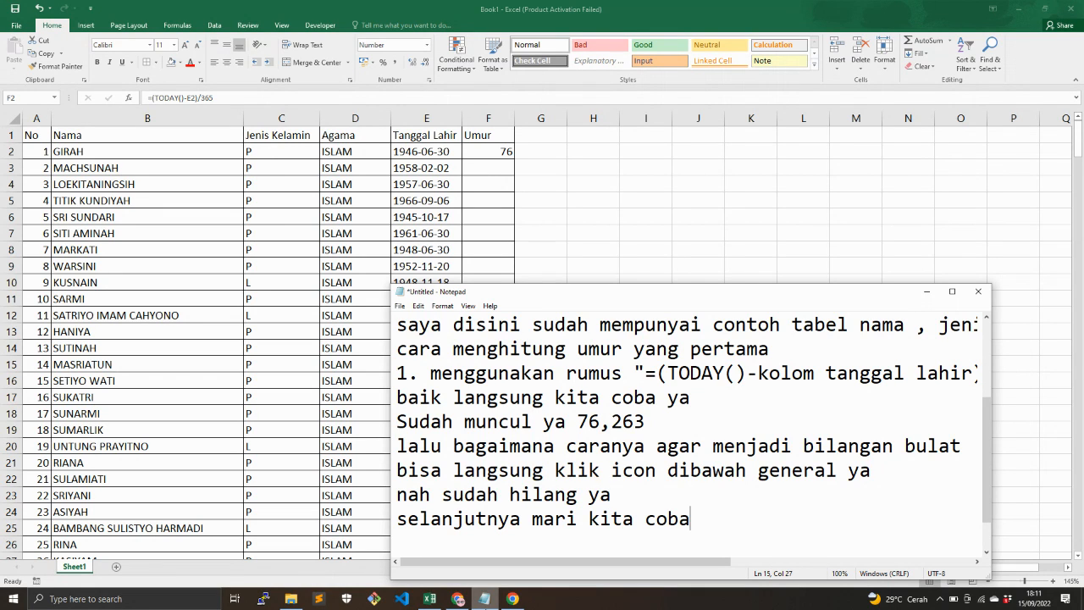
text( cara ke 2)
key(Return)
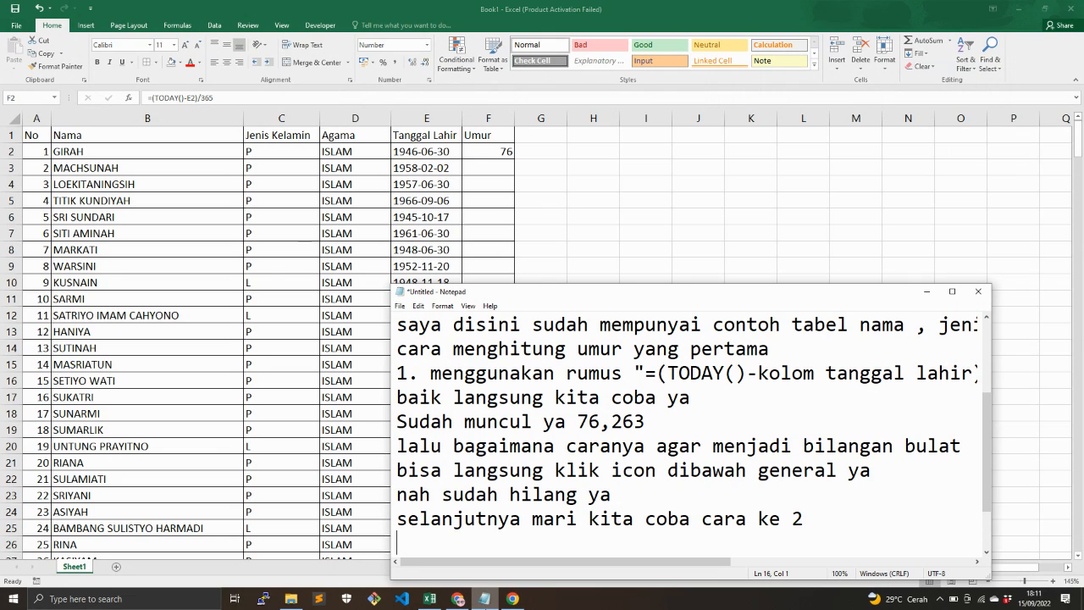
- Leave a blank line in the note and write "cara ke 2 ini sama dengan yang"
text(2. c)
key(BackSpace)
key(BackSpace)
key(Return)
text(ca)
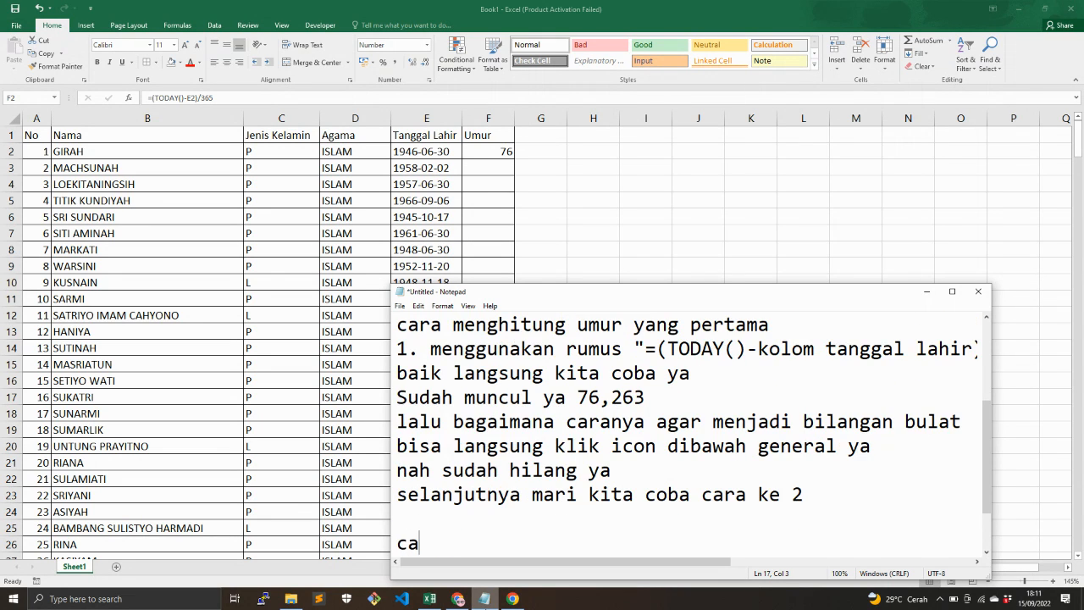
text(ra ke 2 ini saya)
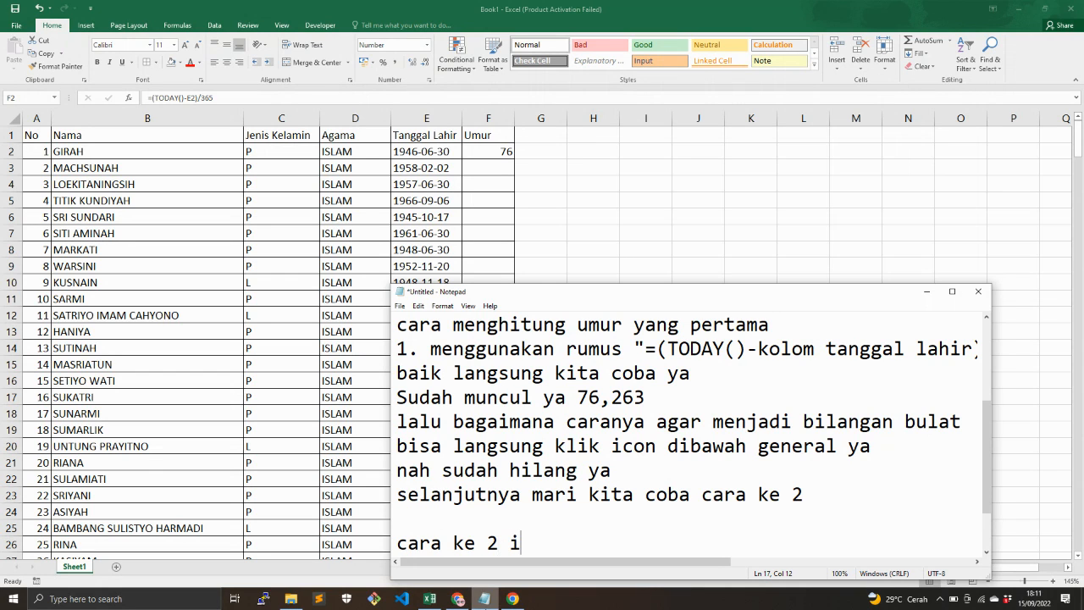
key(BackSpace)
key(BackSpace)
text(ma)
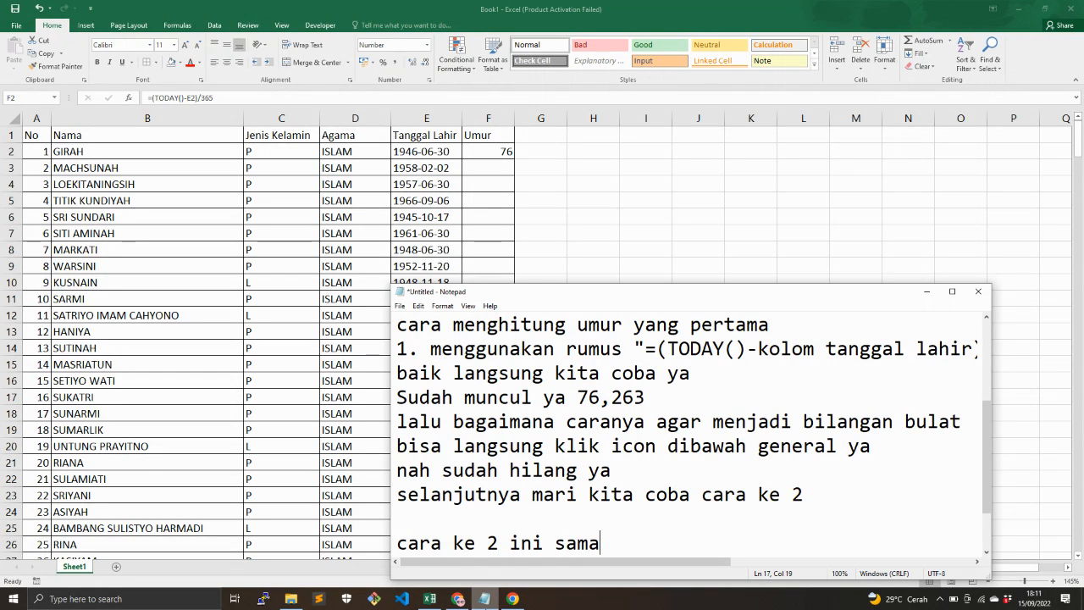
text( dengan yang)
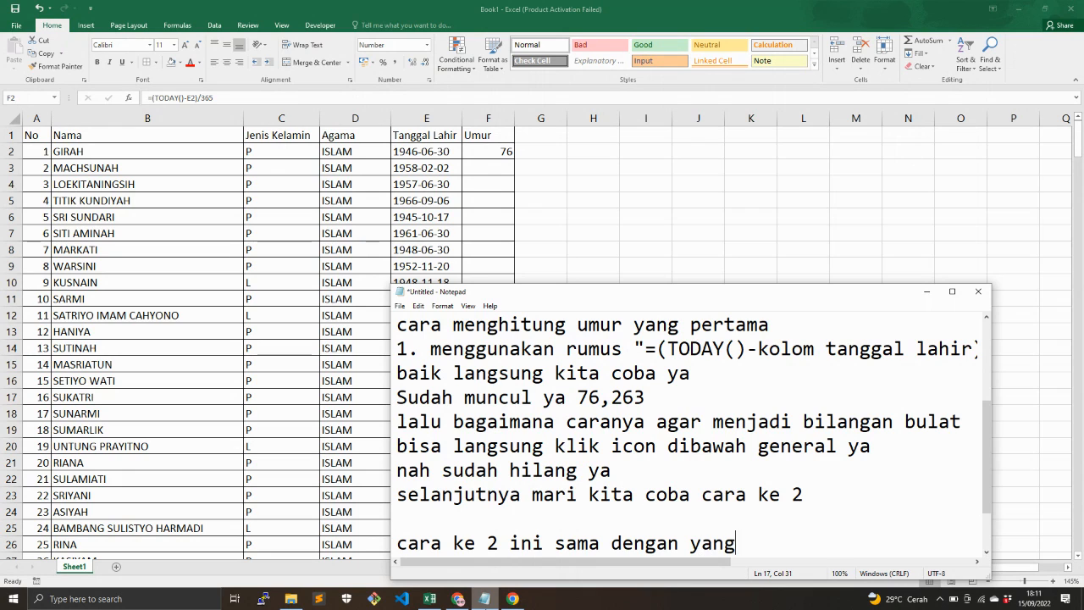
- Replace the final "yang" of the note's last line with "cara yang nomer 1 ." and start a new line
key(BackSpace)
key(BackSpace)
key(BackSpace)
key(BackSpace)
text(cara yang l)
key(BackSpace)
text(nomer 1 . hanya)
key(BackSpace)
key(BackSpace)
key(BackSpace)
key(BackSpace)
key(BackSpace)
key(Return)
- Add the line "hanya saja nanti hasilnya langsung tanpa koma / tanpa desimal" to the note, followed by a new line
text(hanya saja nanti has)
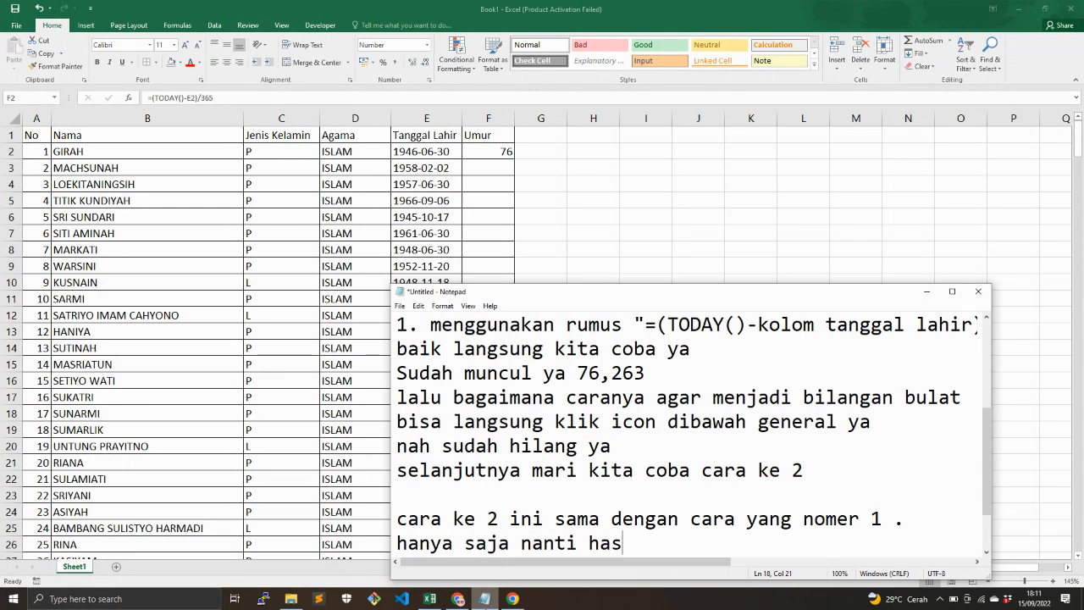
text(ilnya langsung )
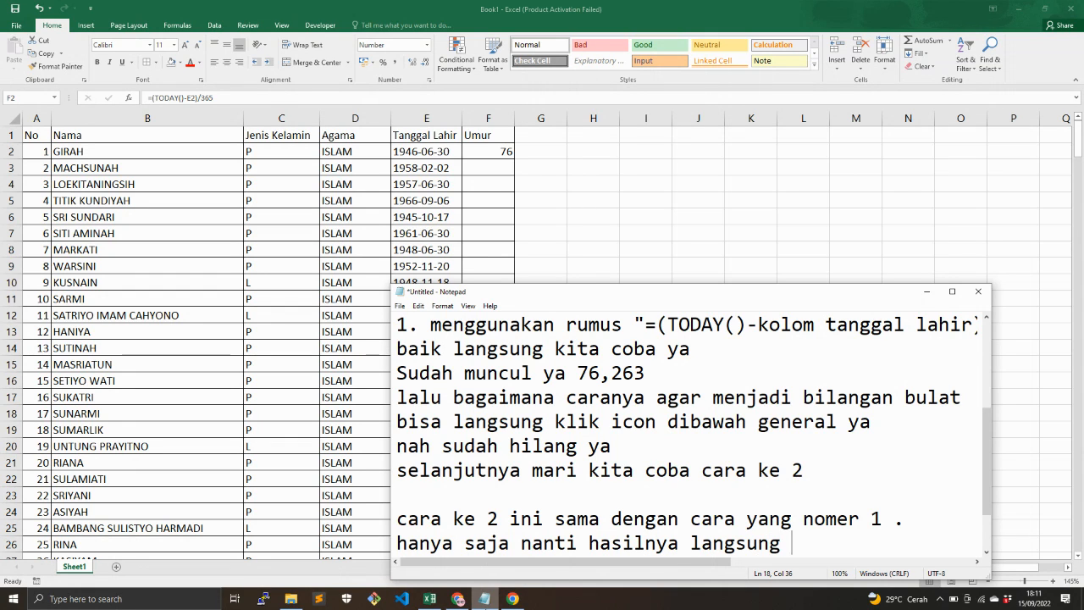
text(tanpa k)
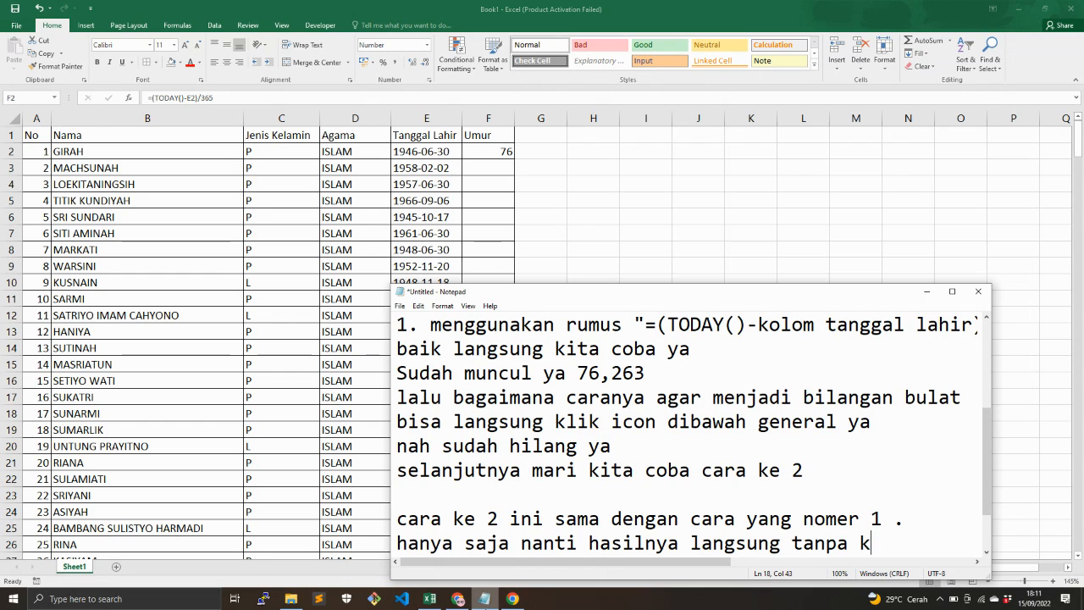
text(oma / tan)
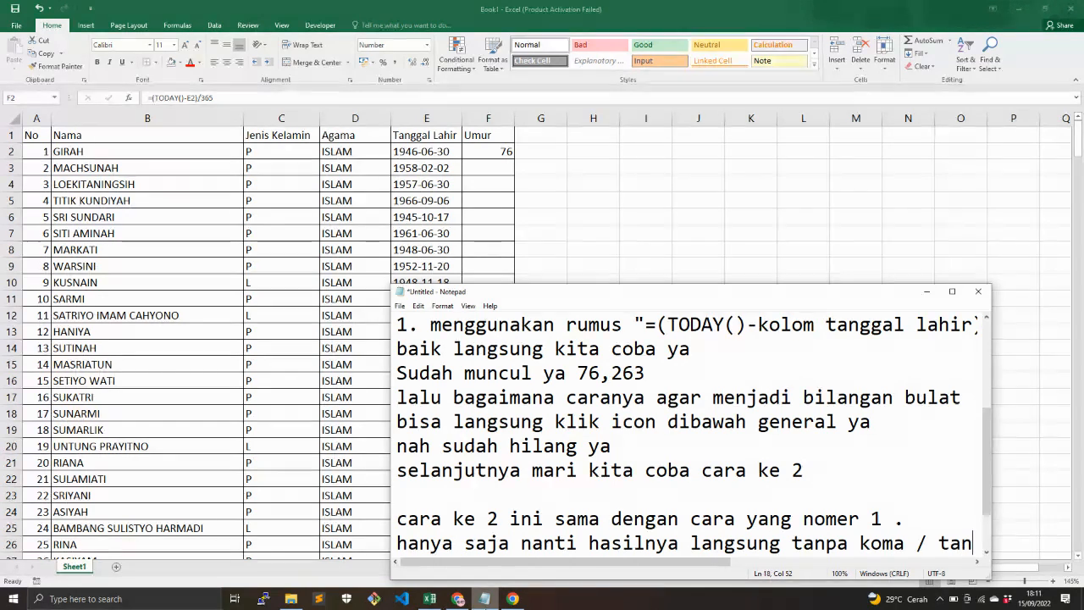
text(pa desimal)
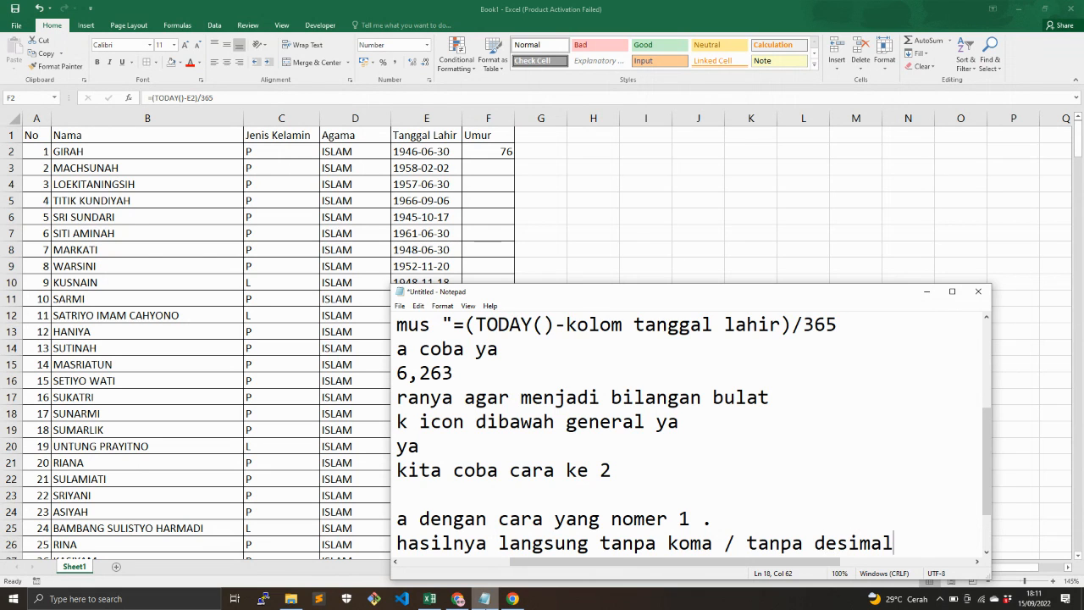
key(Return)
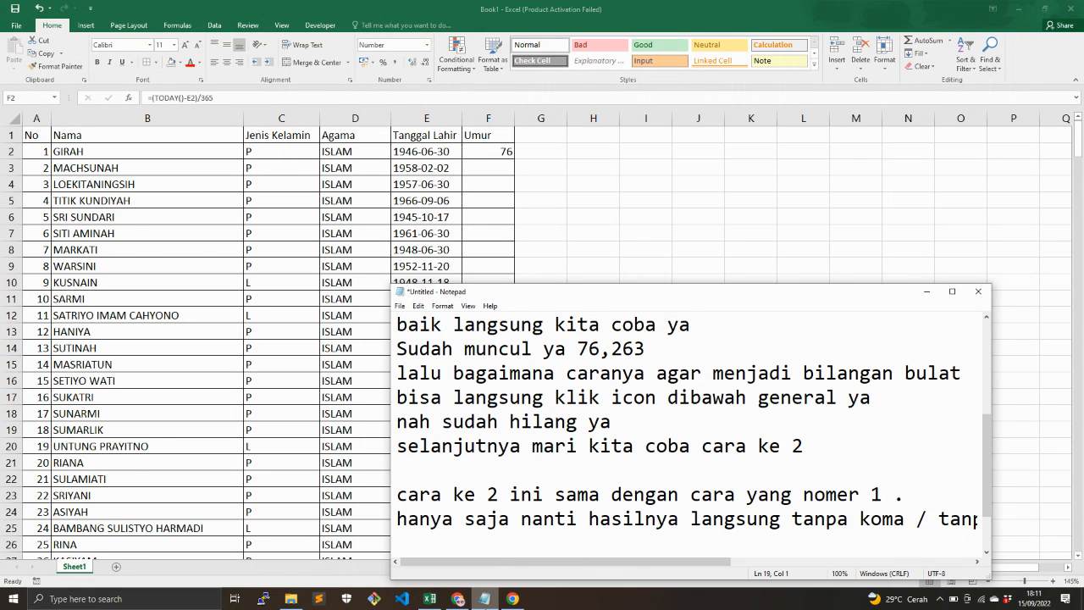
- Begin the second method's line in the note with "2. cara yang ke 2 = INT(TODAY()"
text(2. cara yang ke 2)
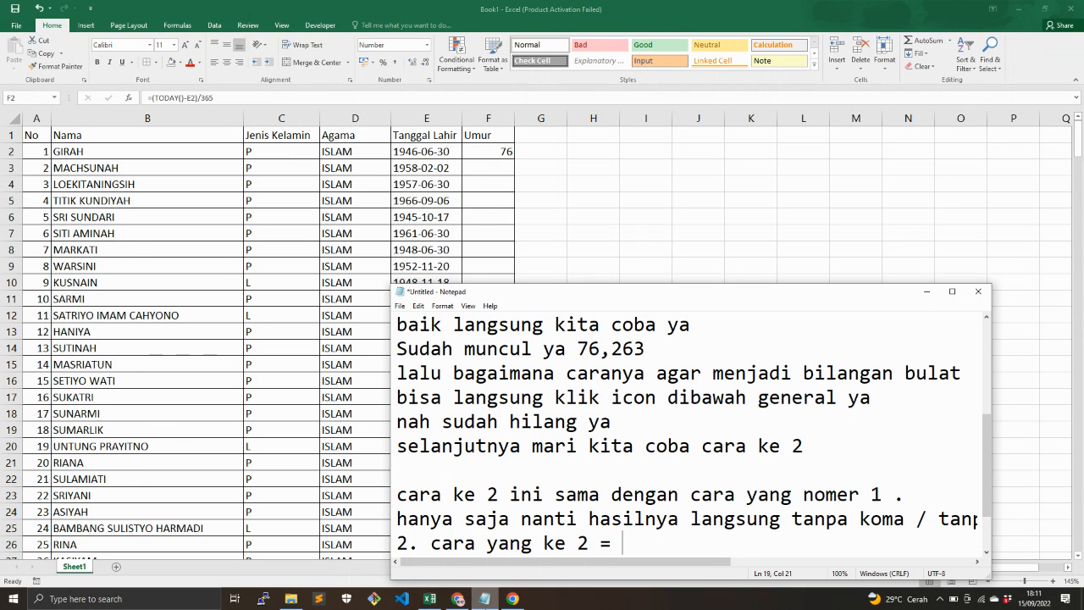
text(=)
key(Caps_Lock)
text((T)
text(O)
key(BackSpace)
text(INT(TODAY())
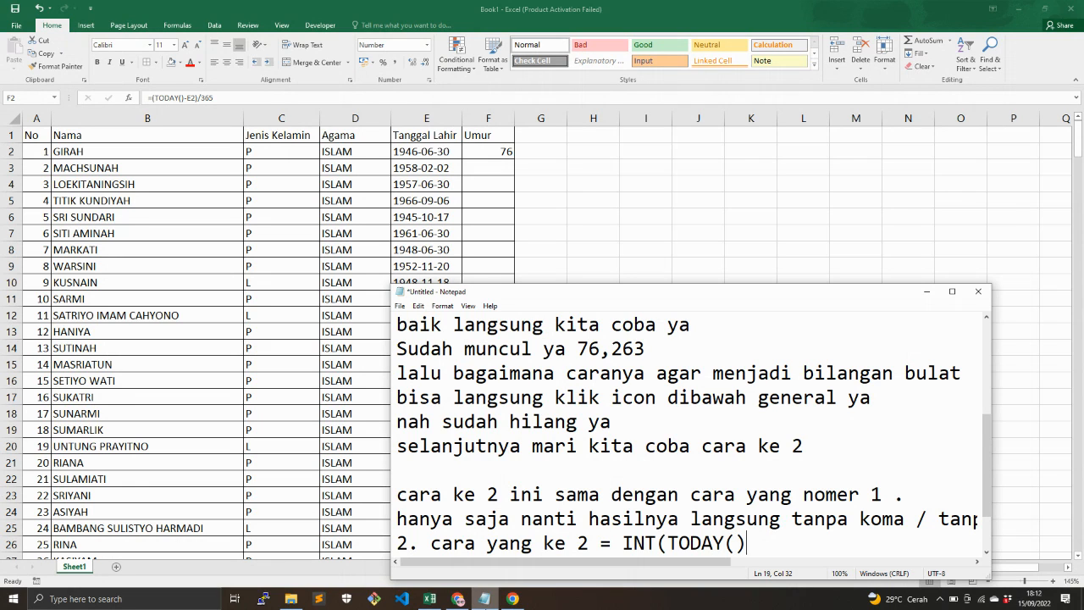
- Complete the note's formula with "-kolom tanggal lahir)/365)", start a new line, and widen the Notepad window to show the full formula
text(-)
key(Caps_Lock)
text(ol)
key(BackSpace)
key(BackSpace)
text(kolomg)
key(BackSpace)
key(BackSpace)
text(tanggal lahir)
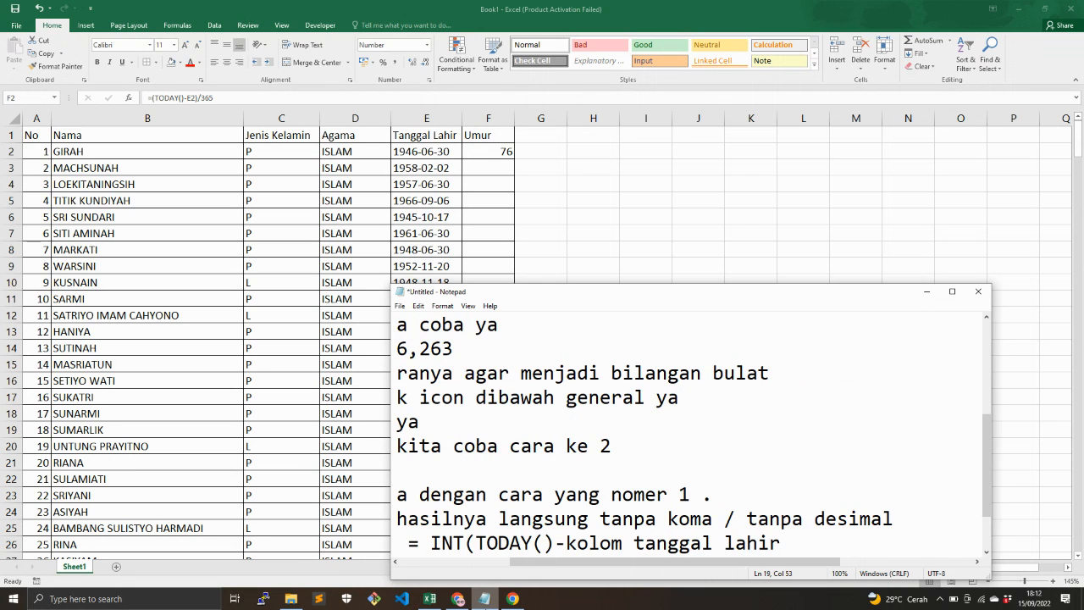
key(BackSpace)
text()/365))
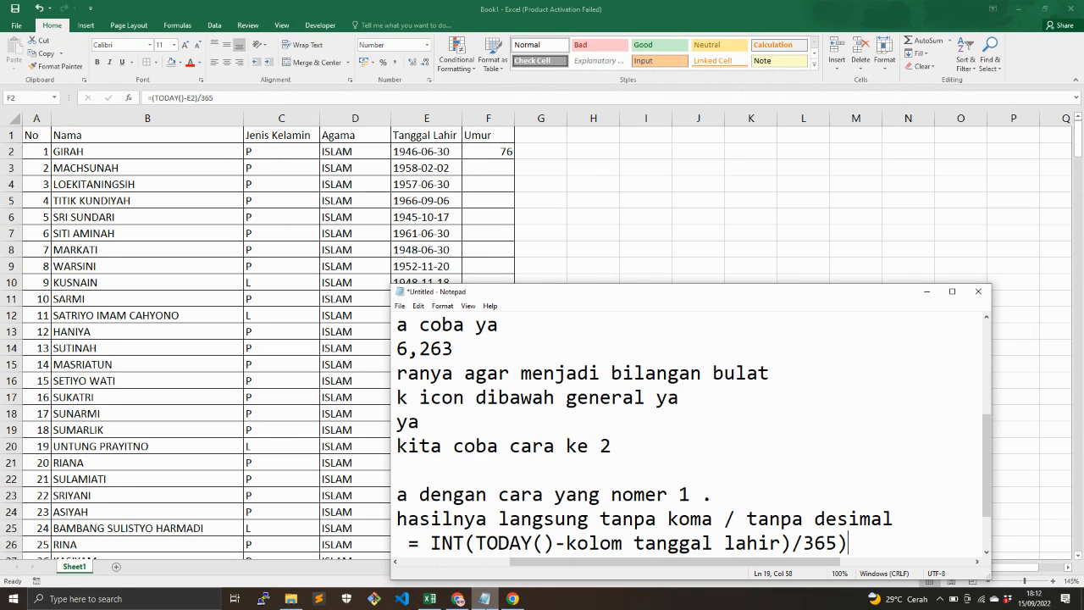
key(Return)
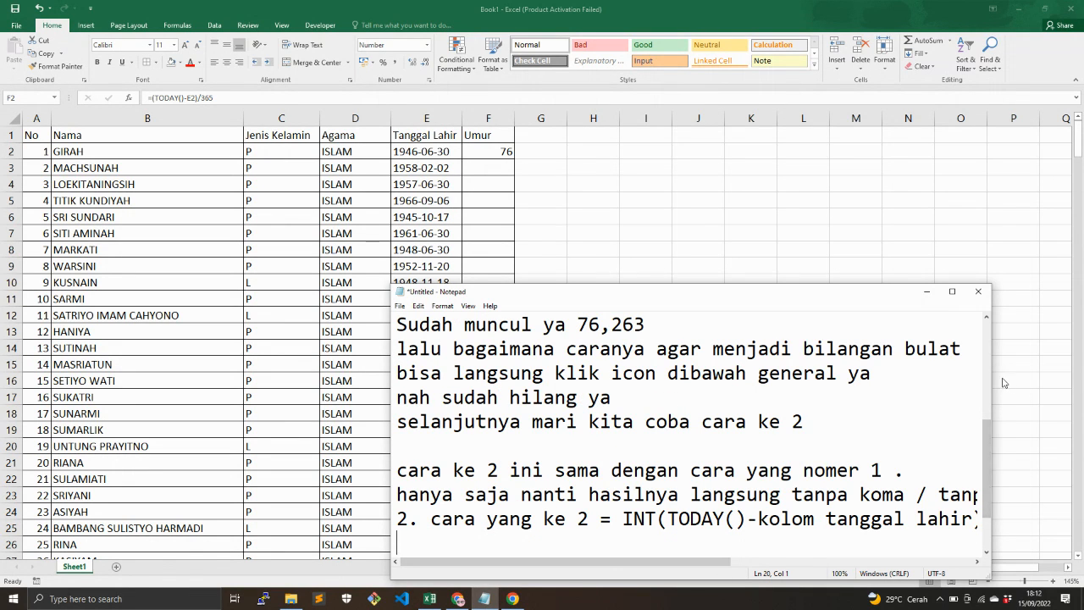
drag(995, 366, 1074, 366)
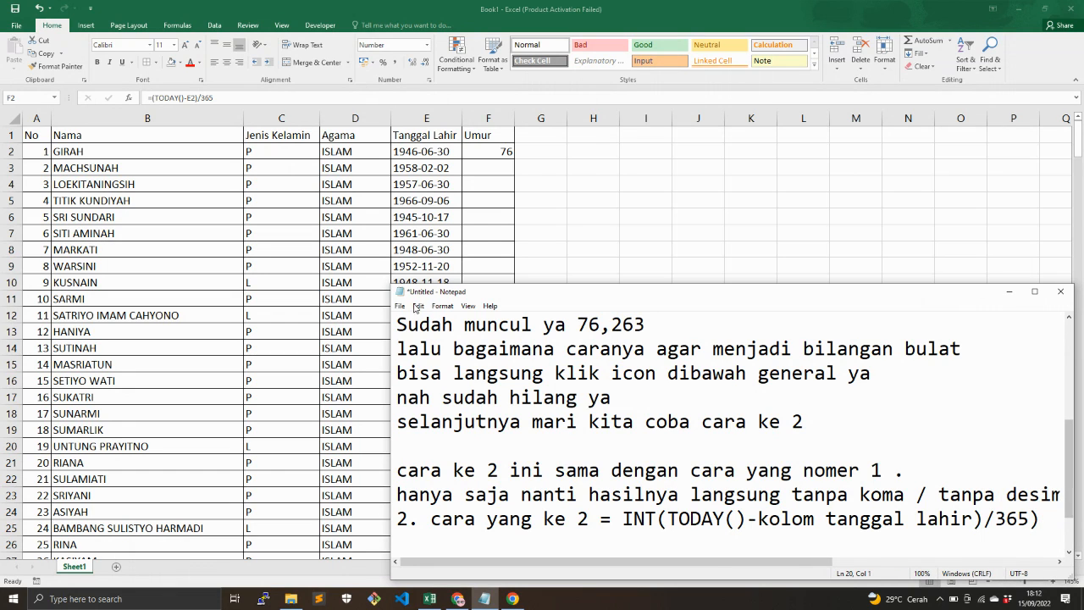
- Switch to the Excel sheet, try the formula =INT(TODAY()-E3)/365 in F3, and undo the entry
click(485, 151)
click(494, 171)
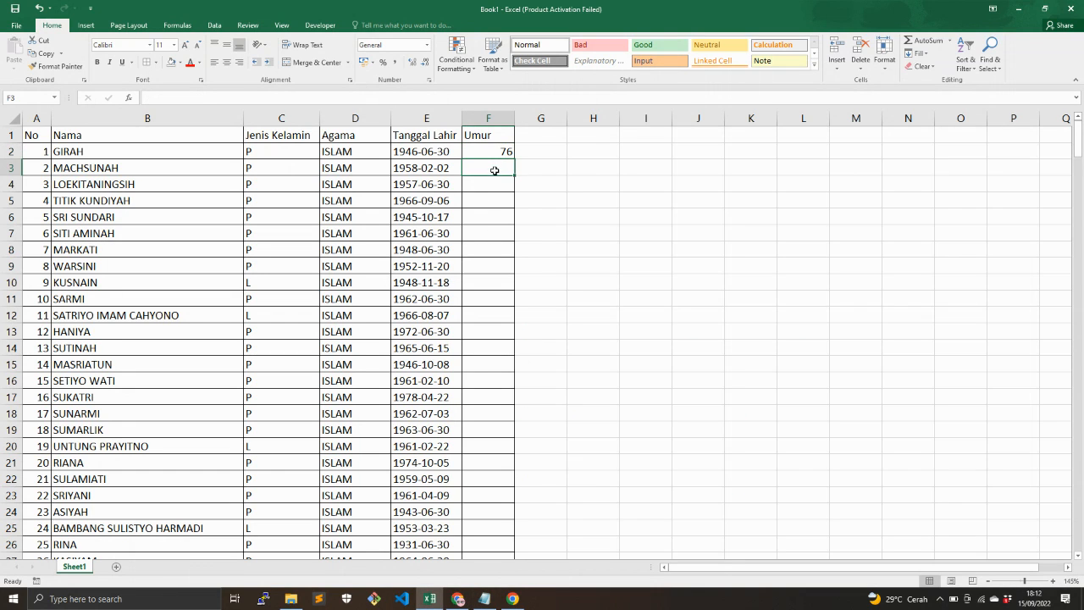
text(= in)
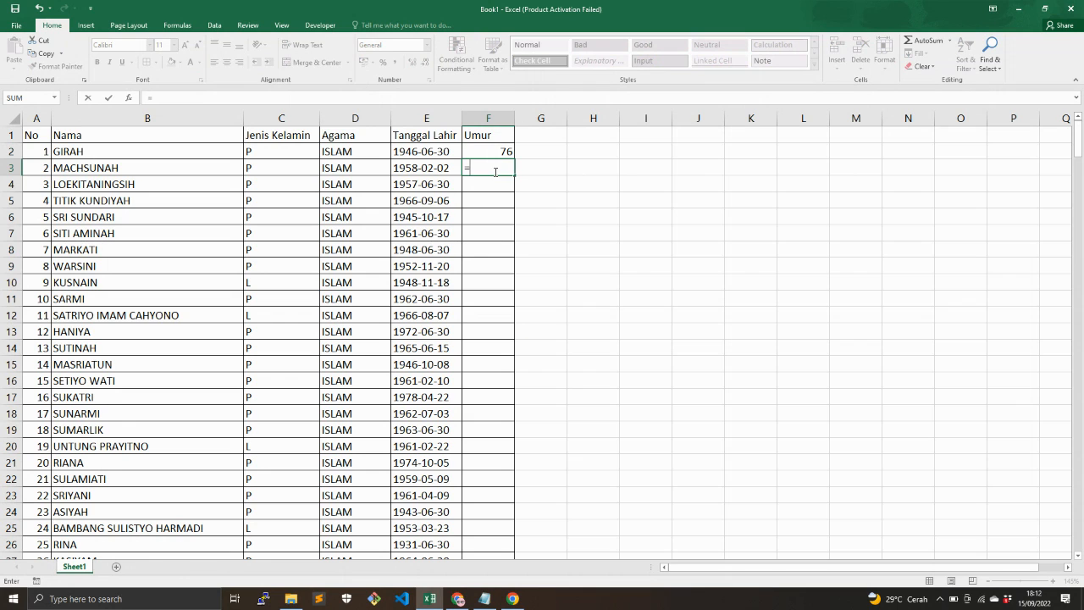
key(BackSpace)
key(BackSpace)
key(BackSpace)
text(in)
key(BackSpace)
key(BackSpace)
text(int)
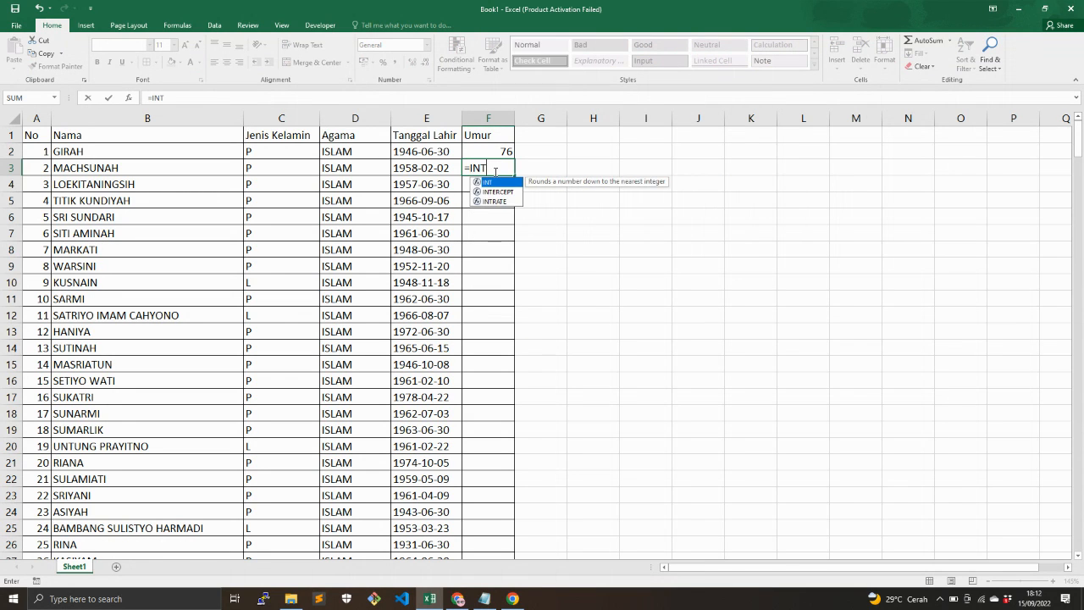
key(Tab)
text(today)
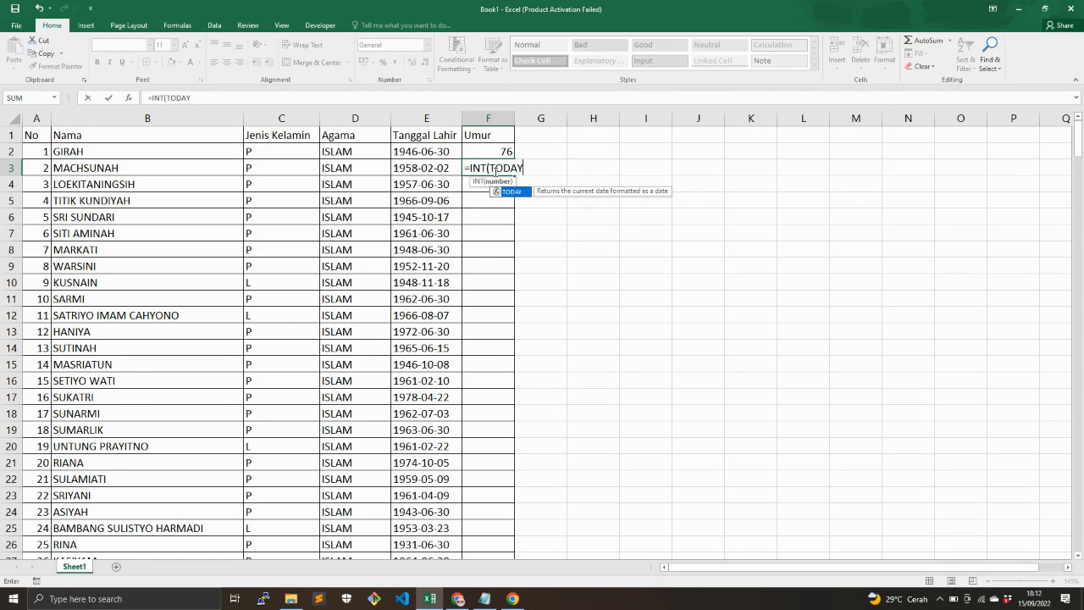
key(Tab)
text()-)
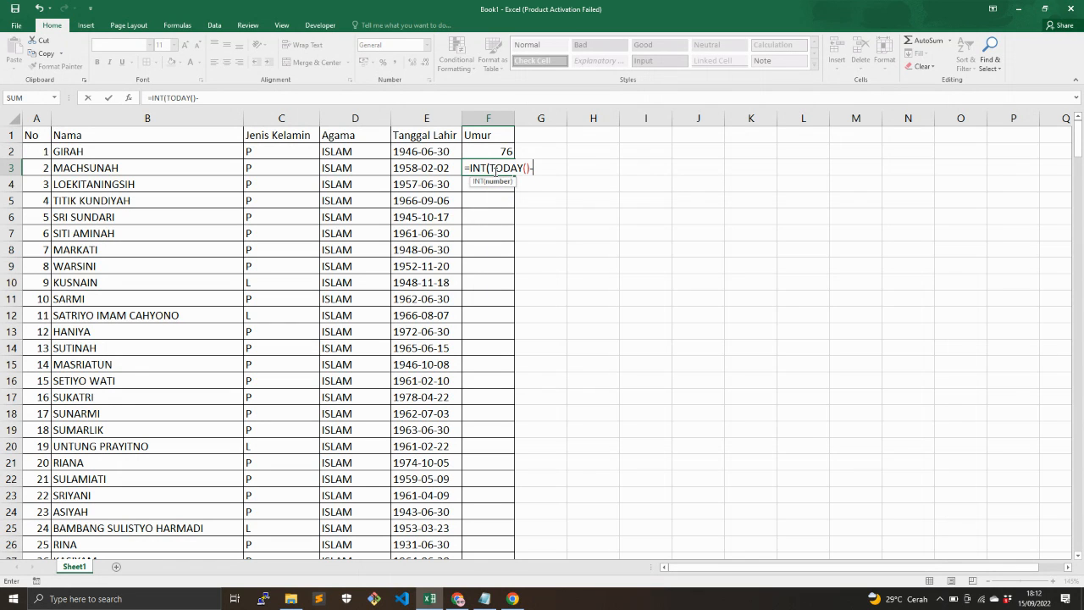
key(Left)
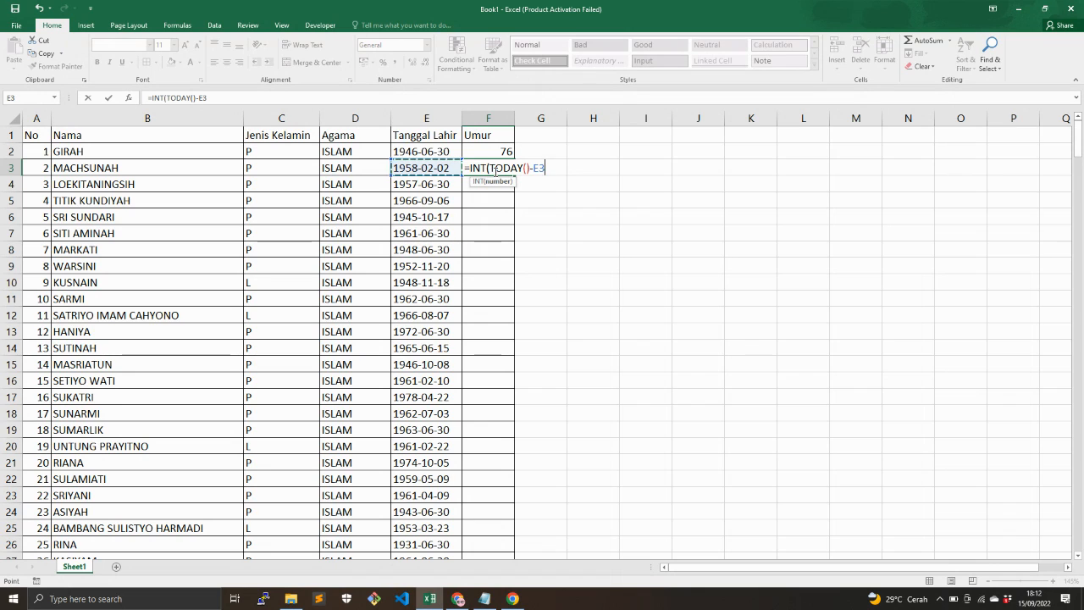
text()/365)
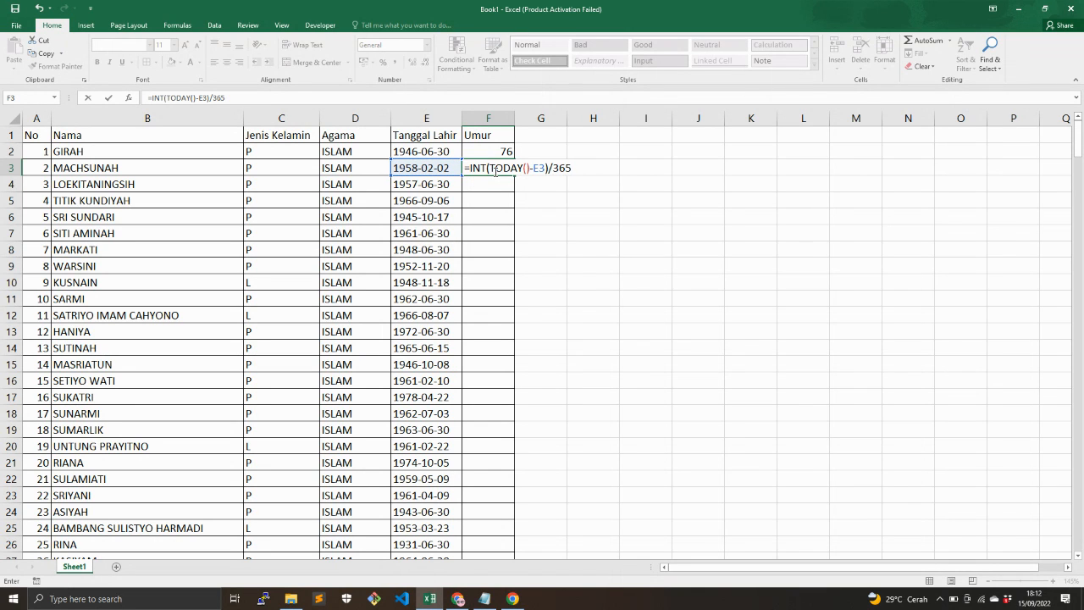
key(Return)
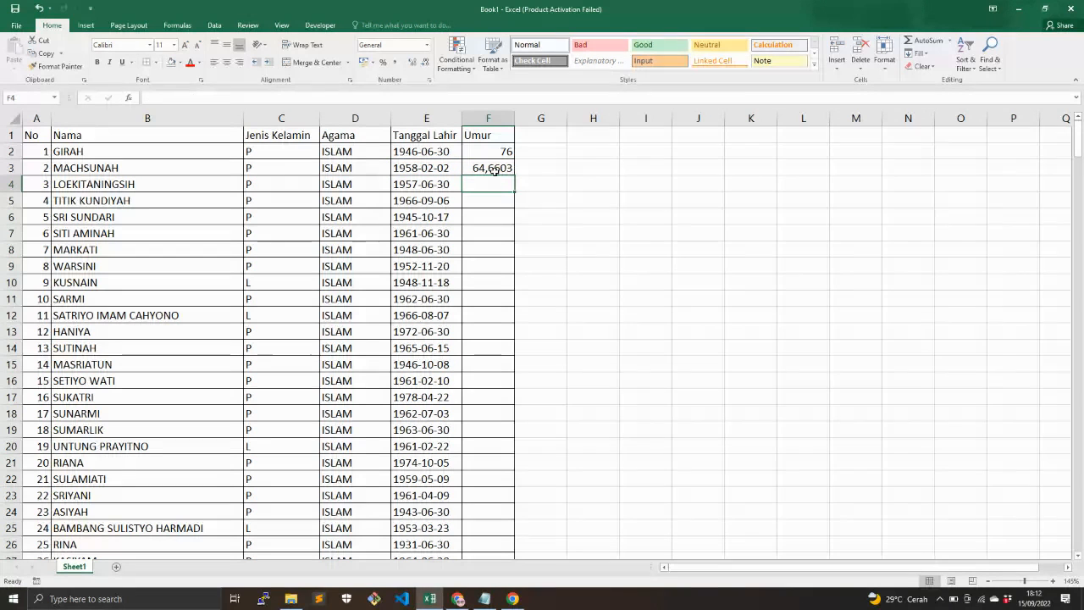
key(ctrl+z)
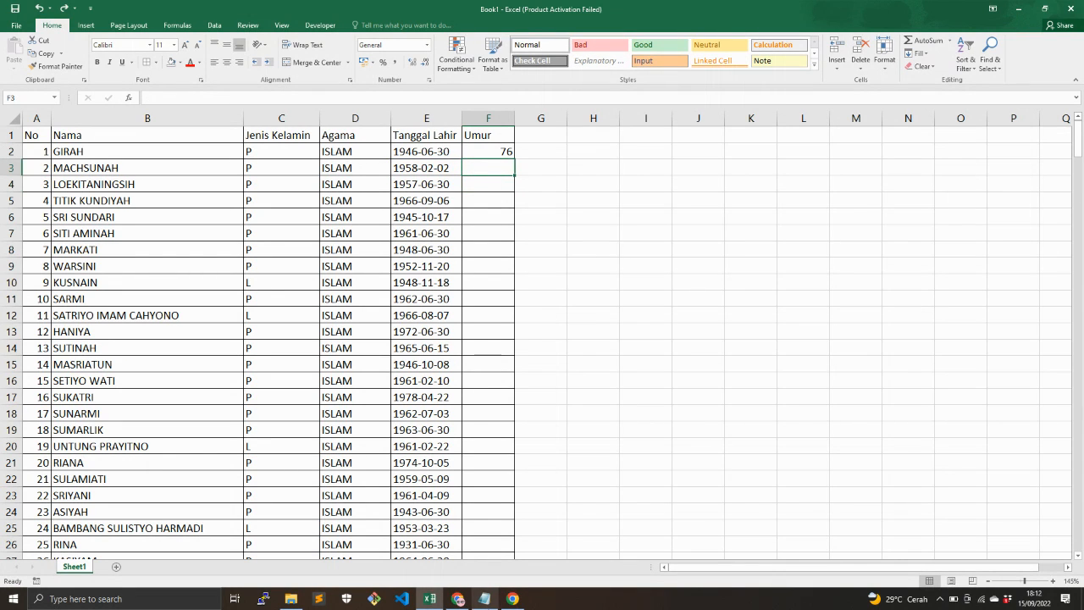
- Check the formula in the Notepad note, try -INT(TODAY()-E3)/365 in F3 of the Excel sheet, and clear the cell
click(482, 599)
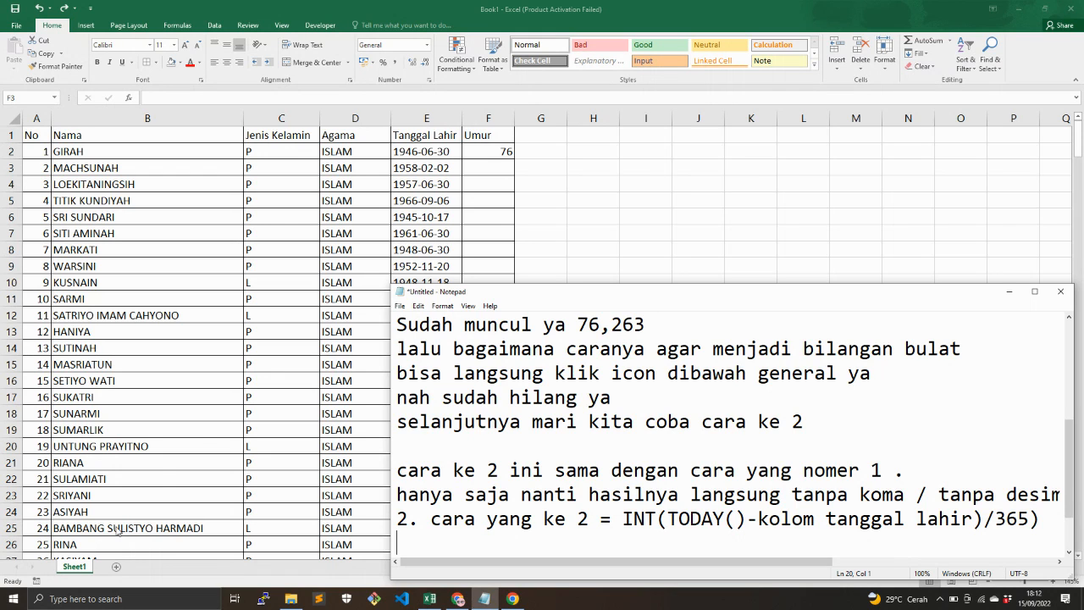
click(485, 167)
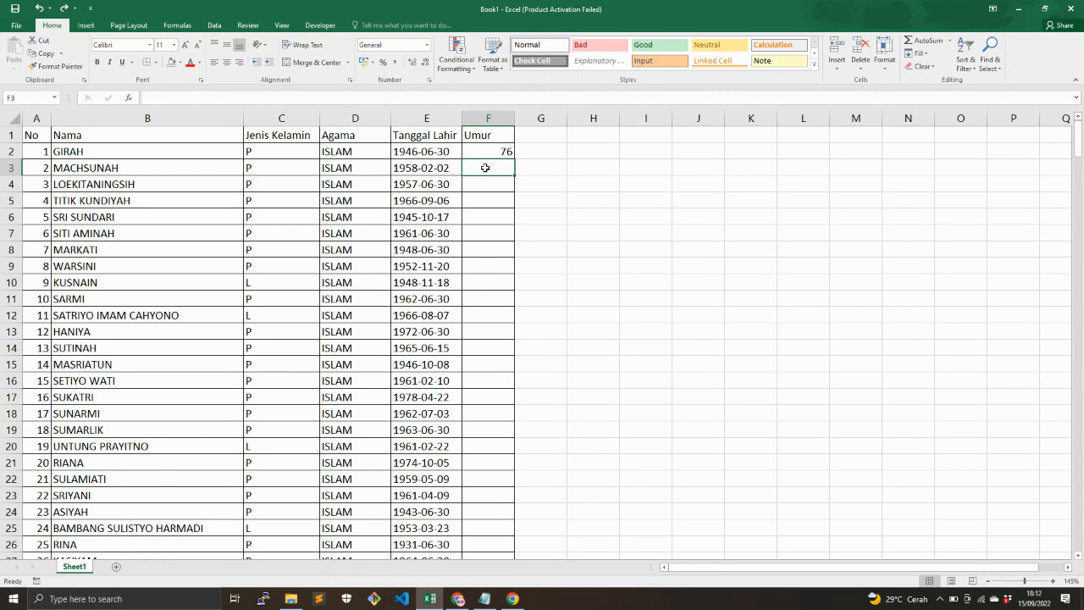
text(=INT)
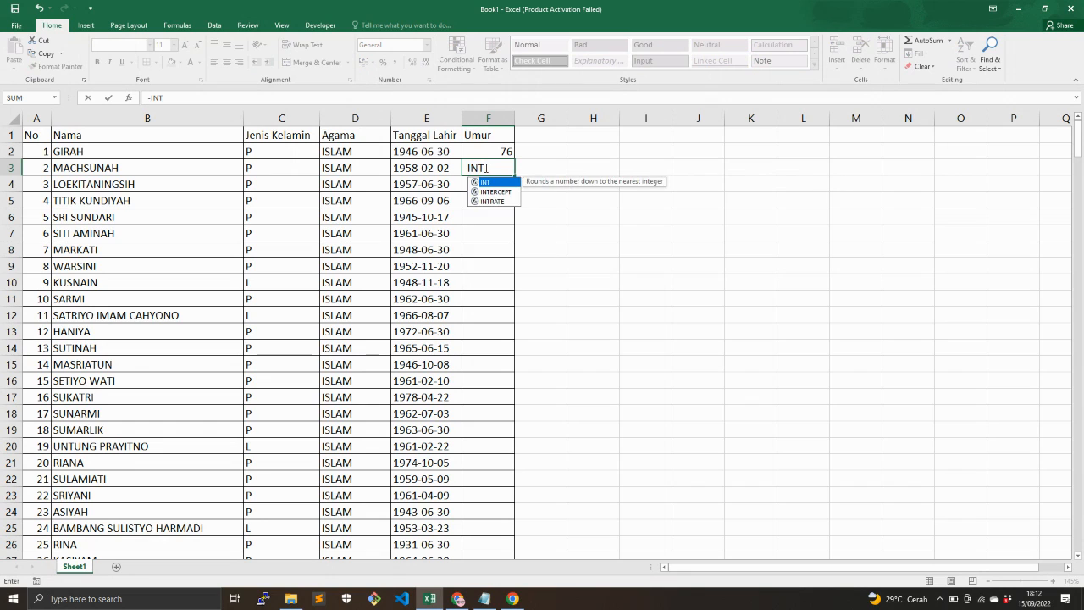
text((TODAY)
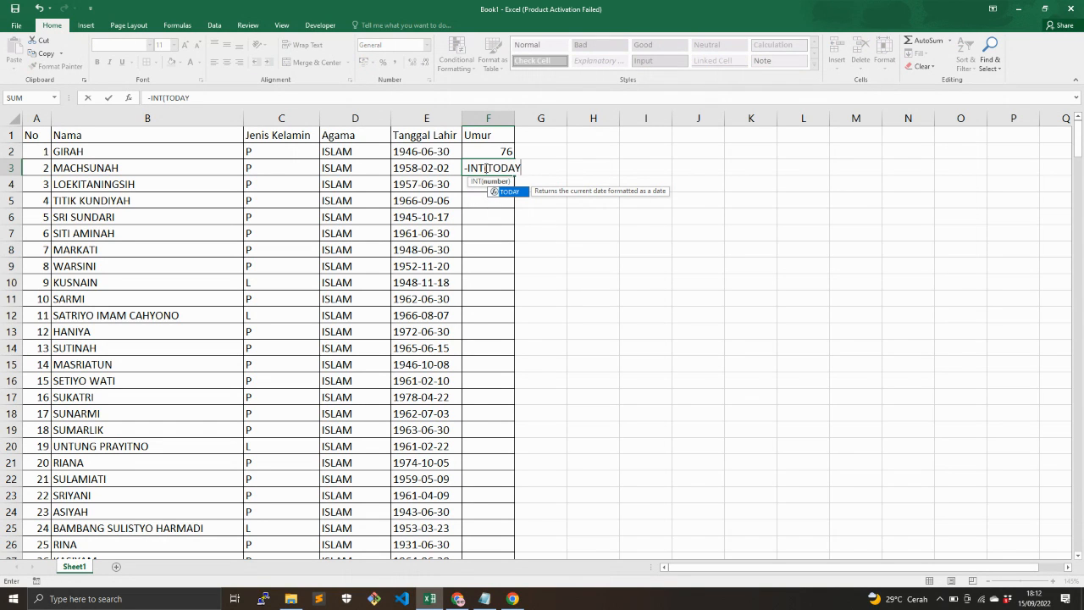
text(()-)
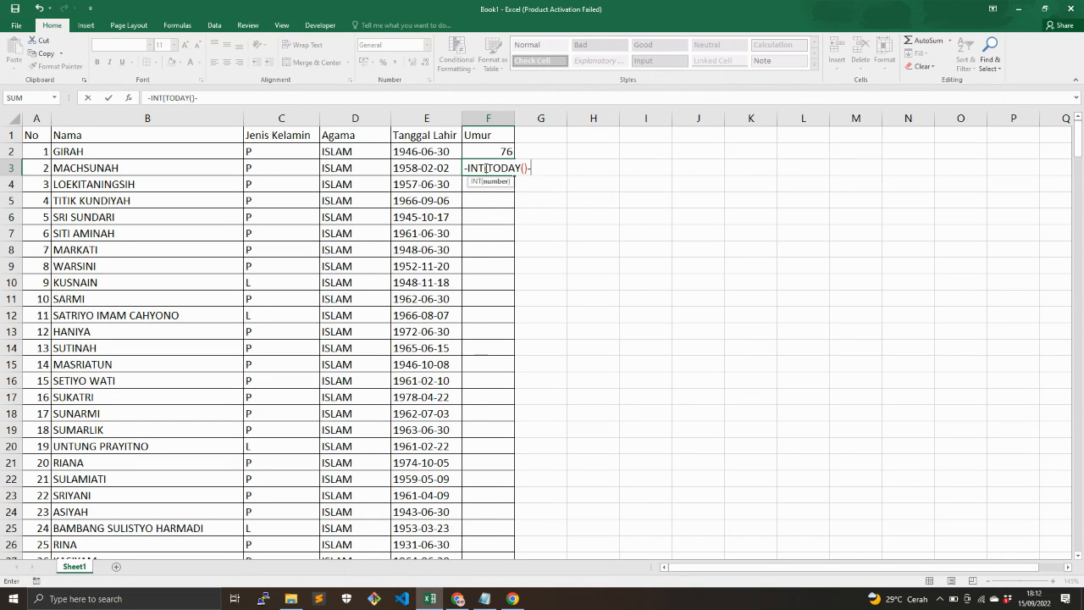
key(Left)
text()/)
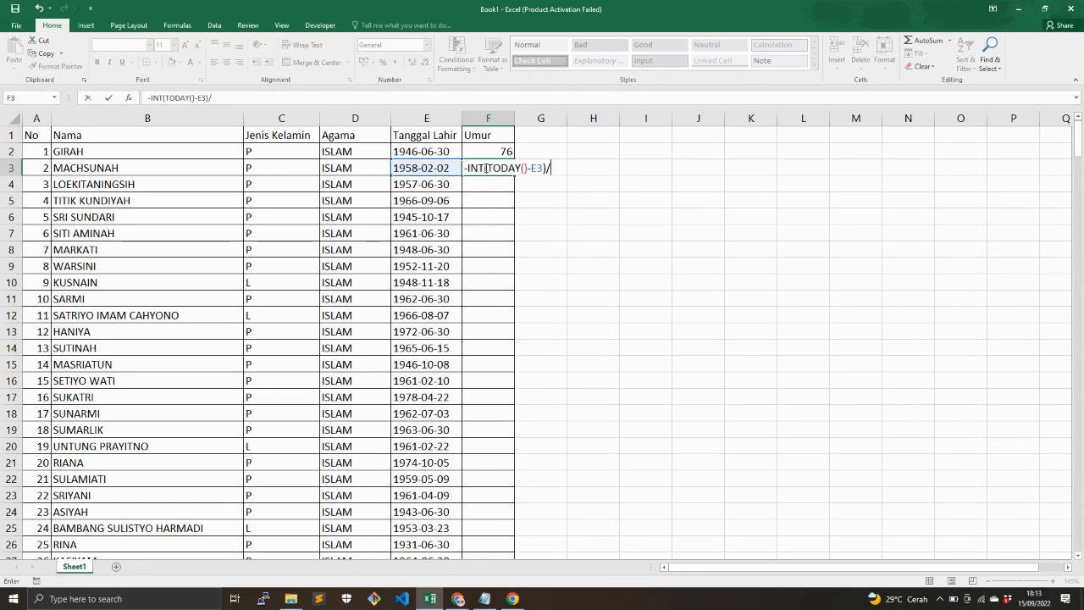
text(365))
key(Return)
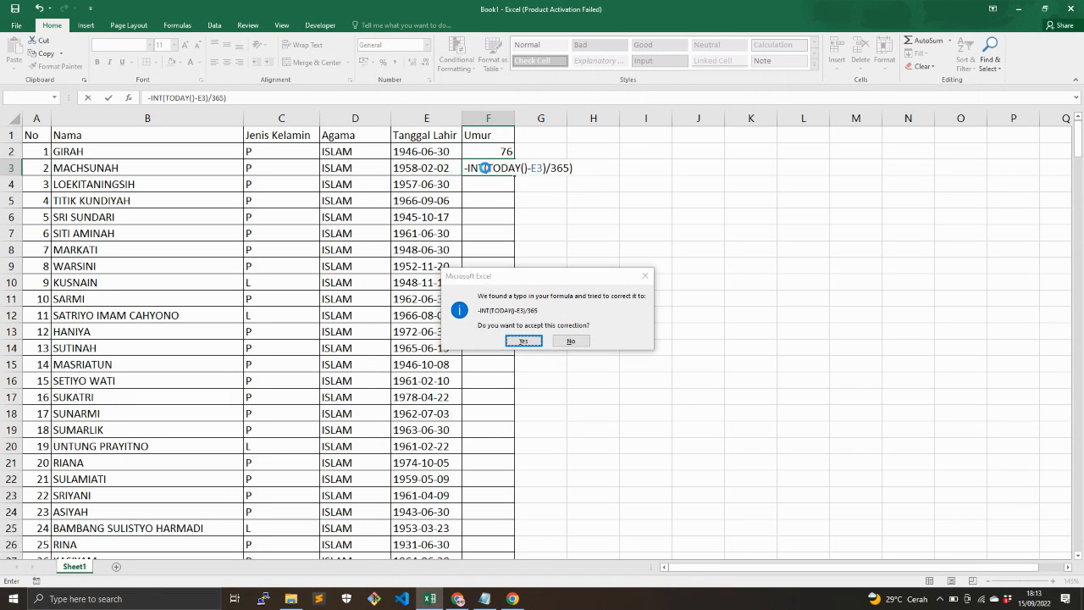
key(Return)
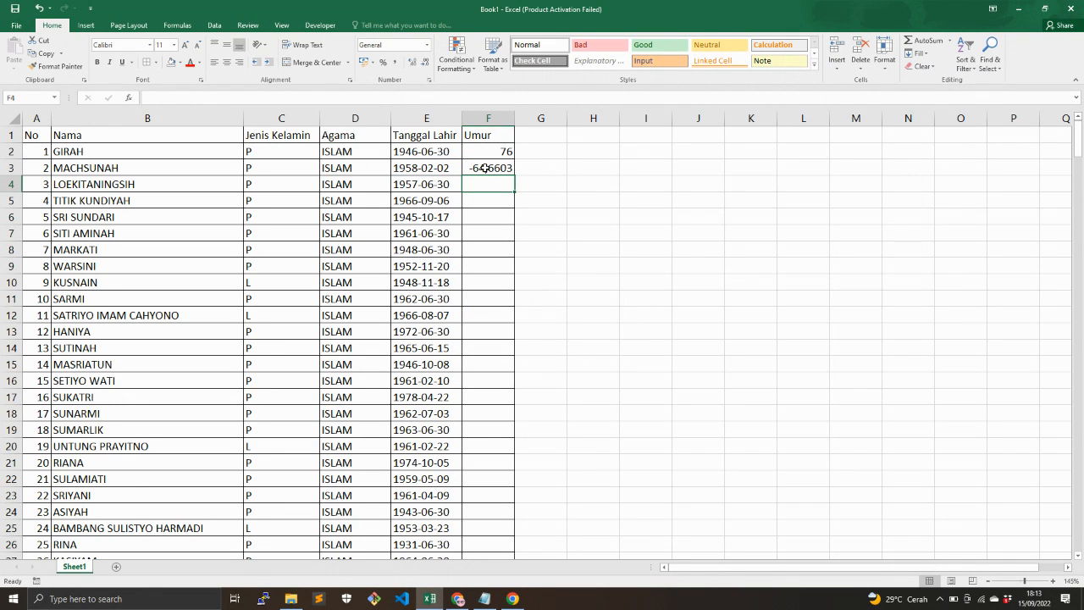
click(485, 168)
key(Delete)
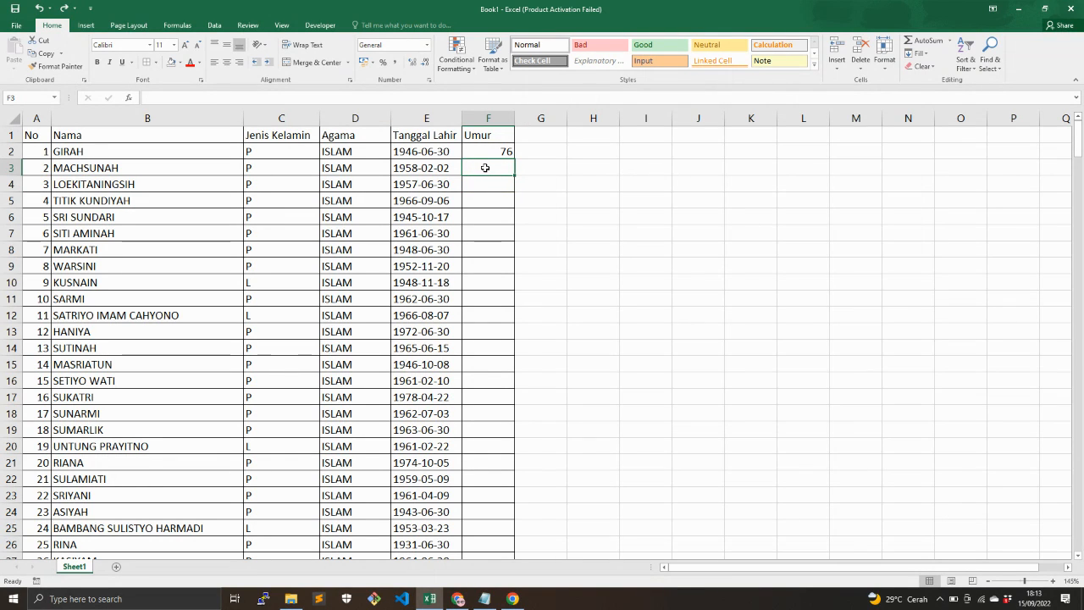
text(=INT)
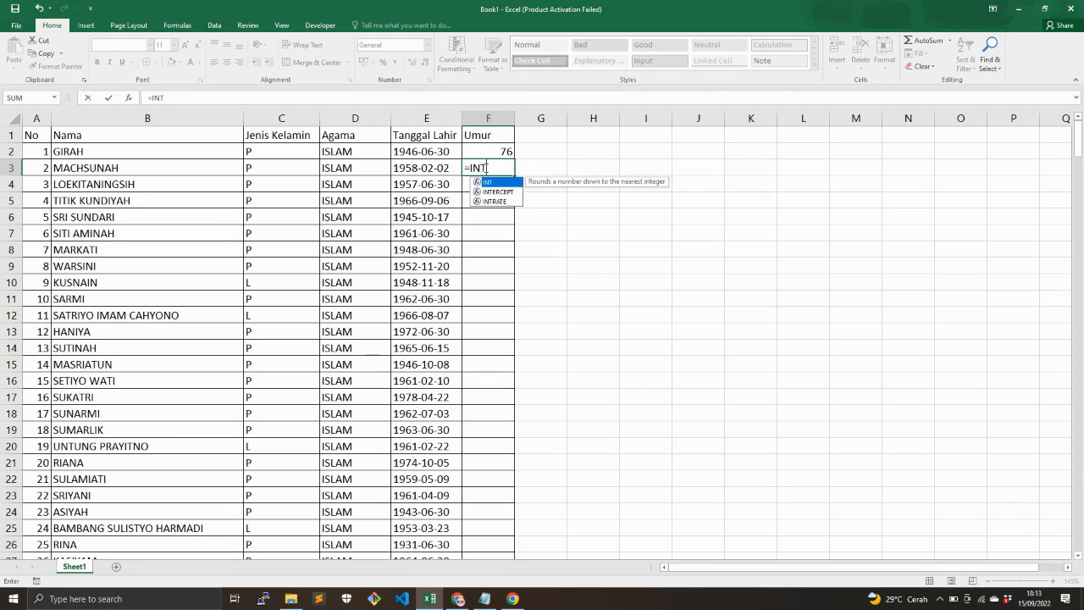
text(((T)
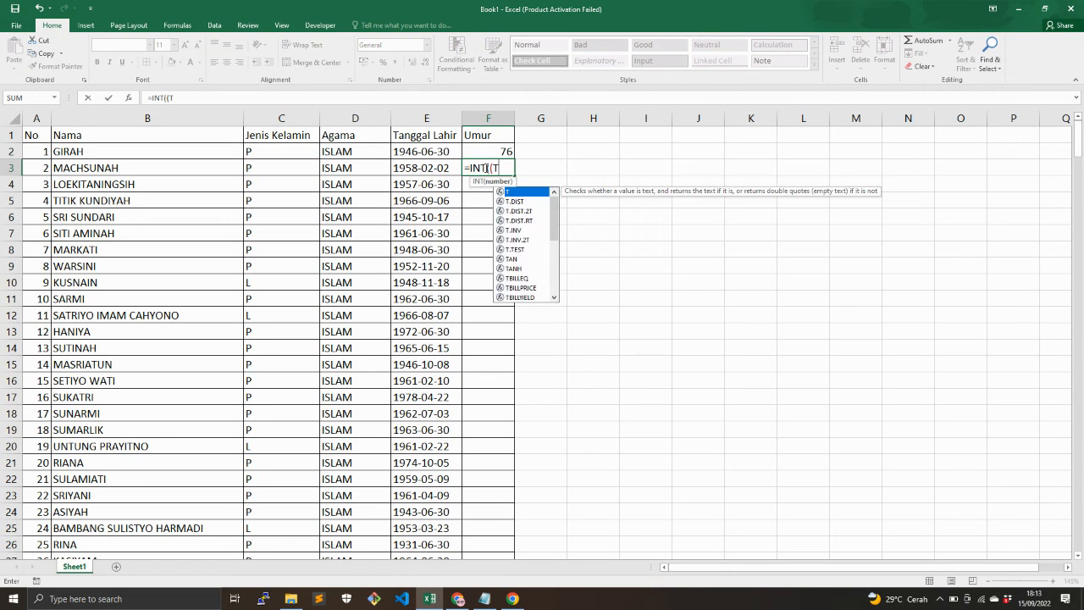
text(ODAY()
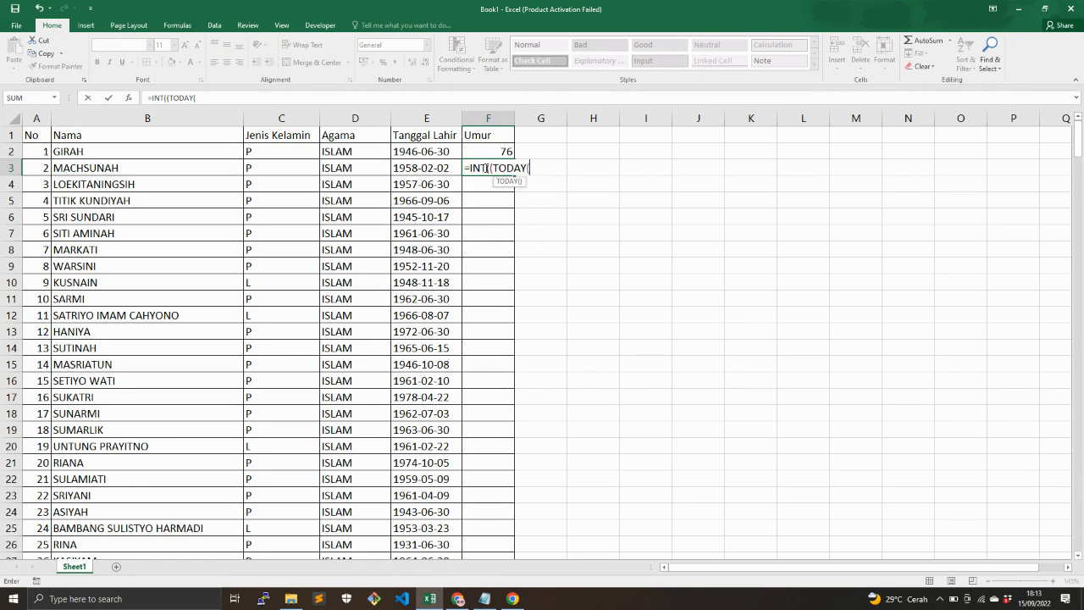
key(Left)
key(Return)
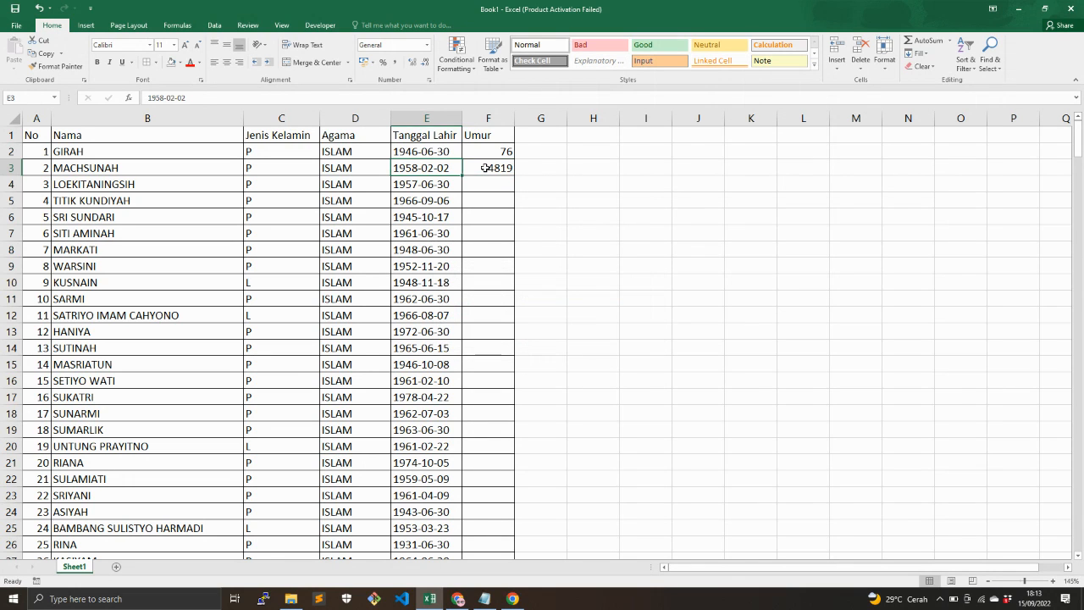
- Enter the formula =INT((TODAY()-E3)/365) in F3 and reselect the cell
click(486, 167)
text(=)
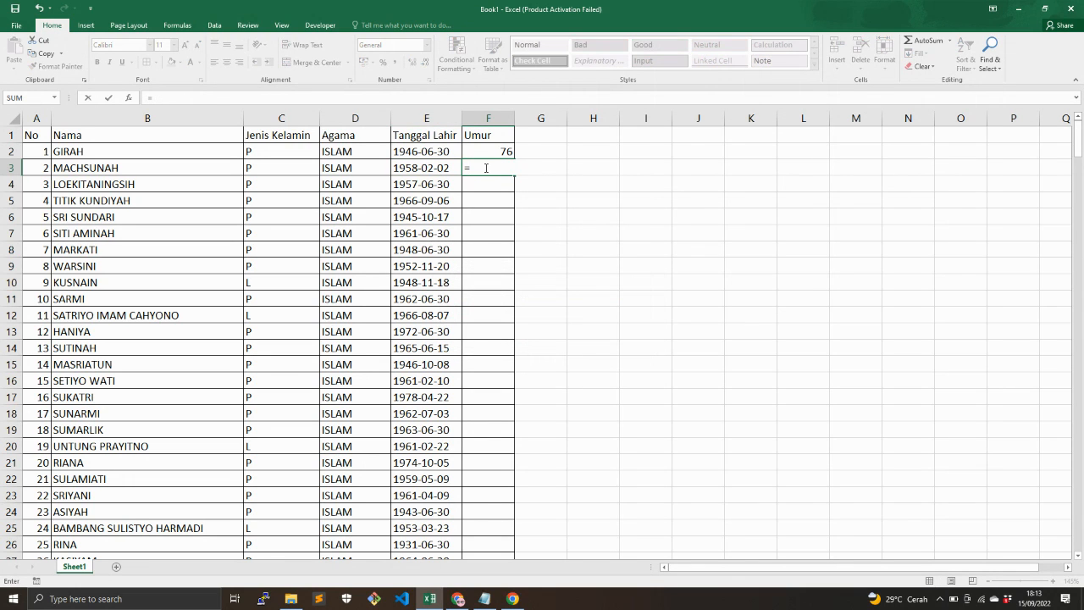
text(INT(()
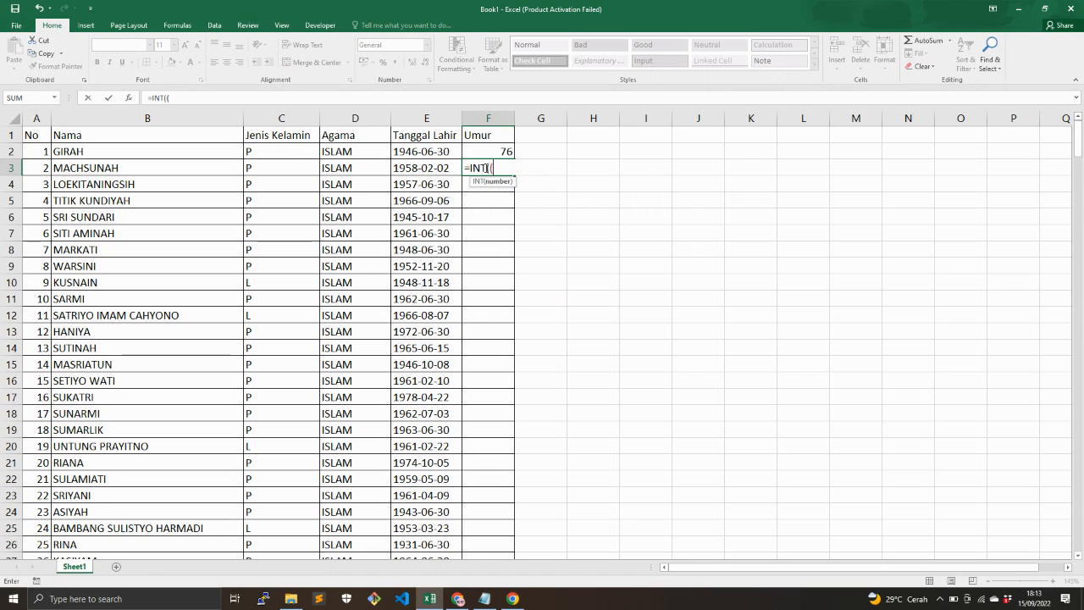
text(TODAY)
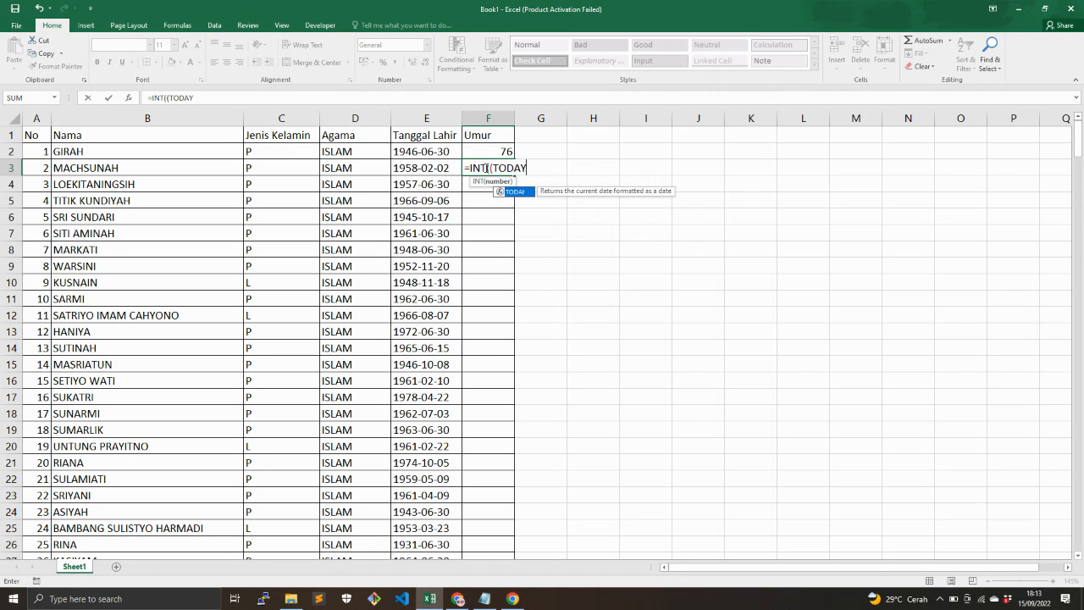
text(()-)
key(Left)
text()/)
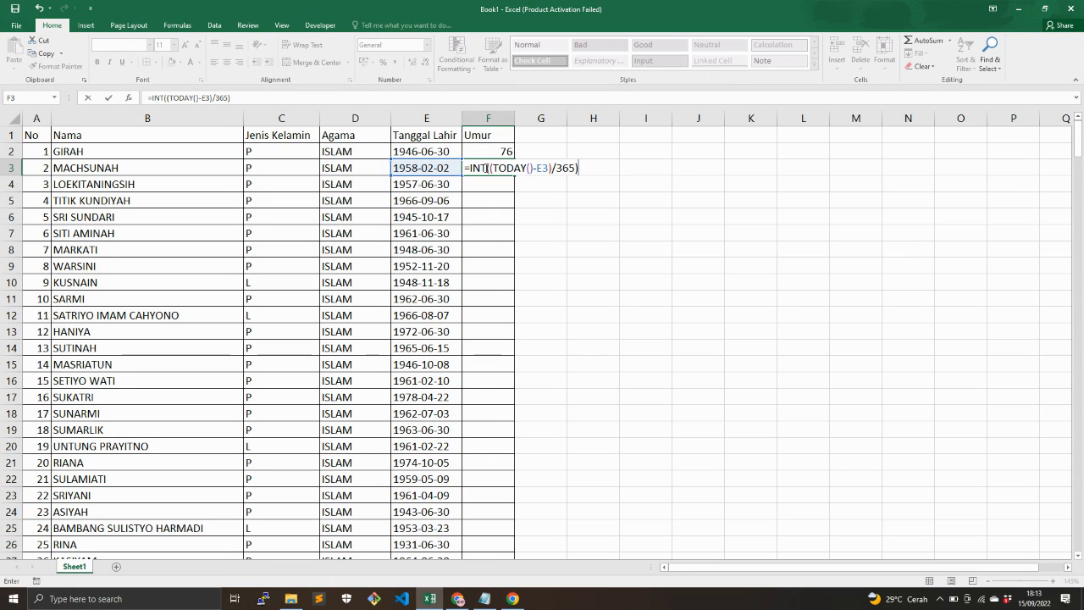
key(Return)
click(485, 166)
- Switch to Notepad, add a second opening parenthesis after INT in the second method's formula, and move to the line below it
click(485, 599)
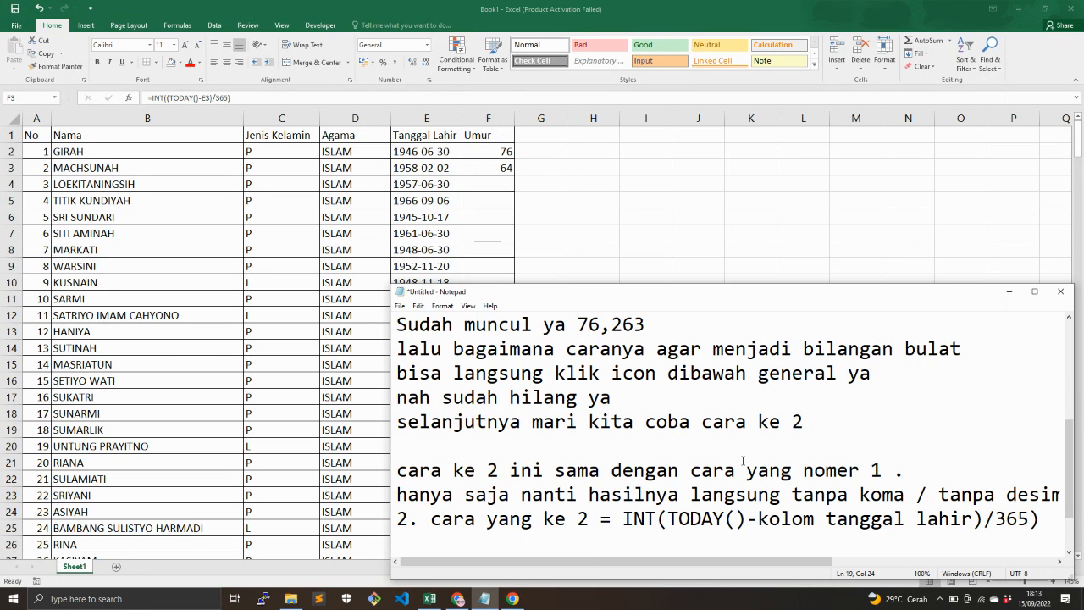
text(()
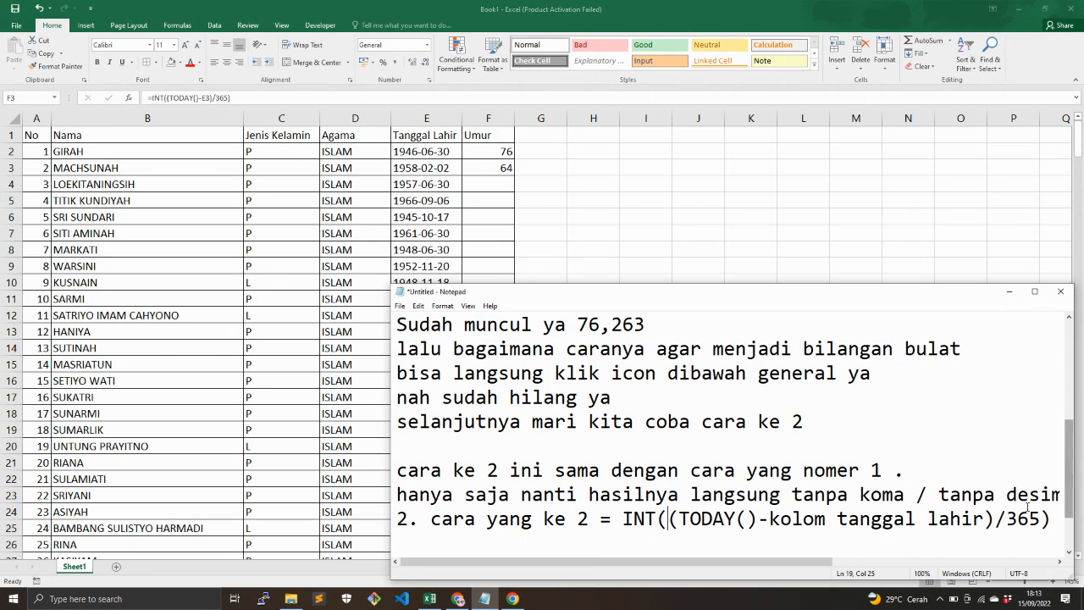
key(Return)
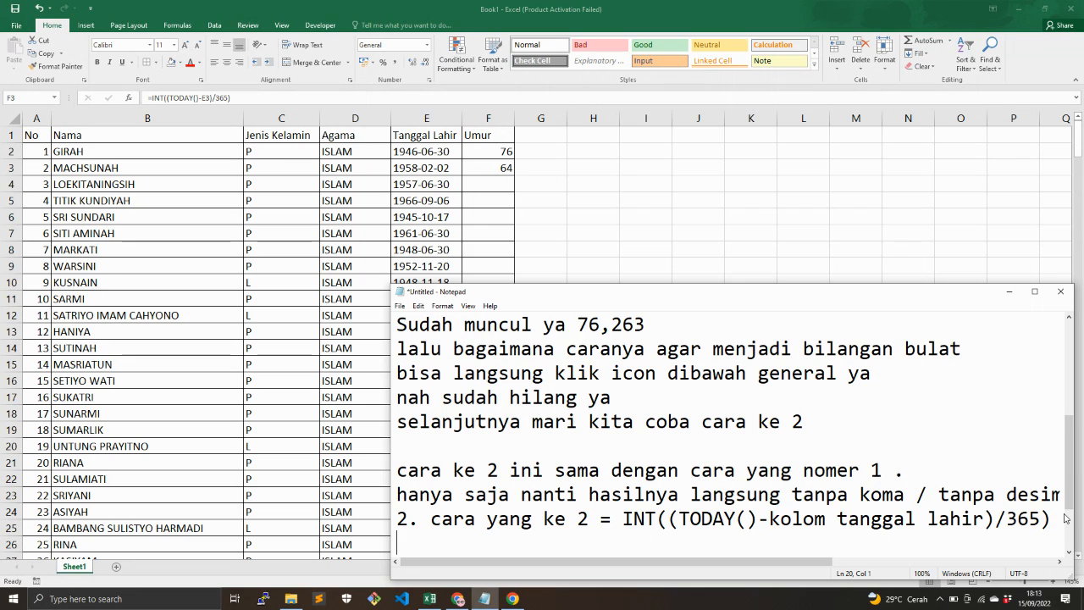
- Add the line "jadi muncul angkanya langsung 64" to the note, followed by a new line
text(JAD)
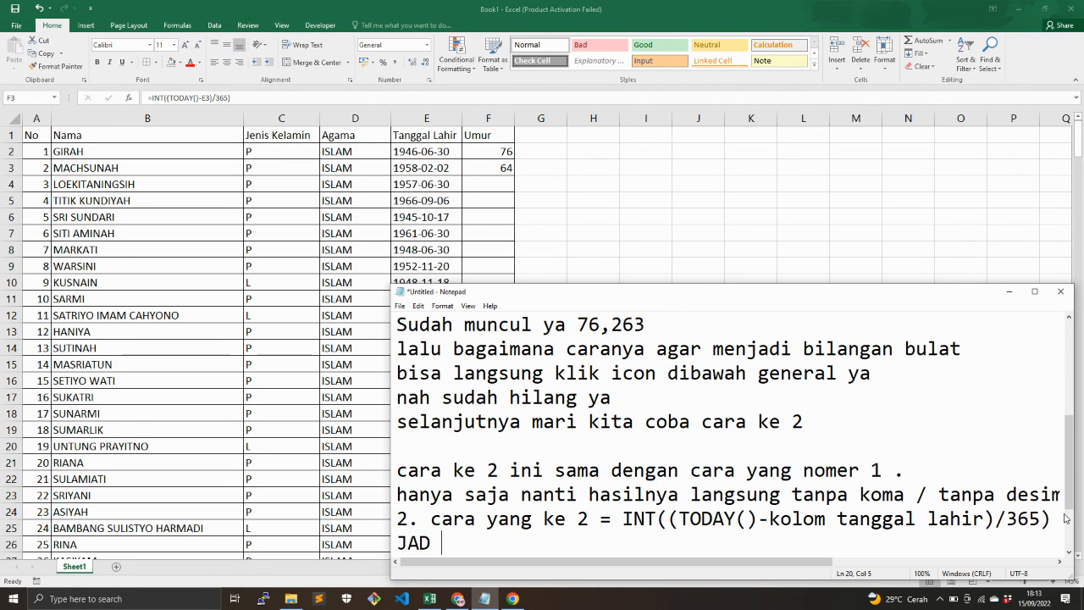
key(Caps_Lock)
key(BackSpace)
key(BackSpace)
key(BackSpace)
text(jadi)
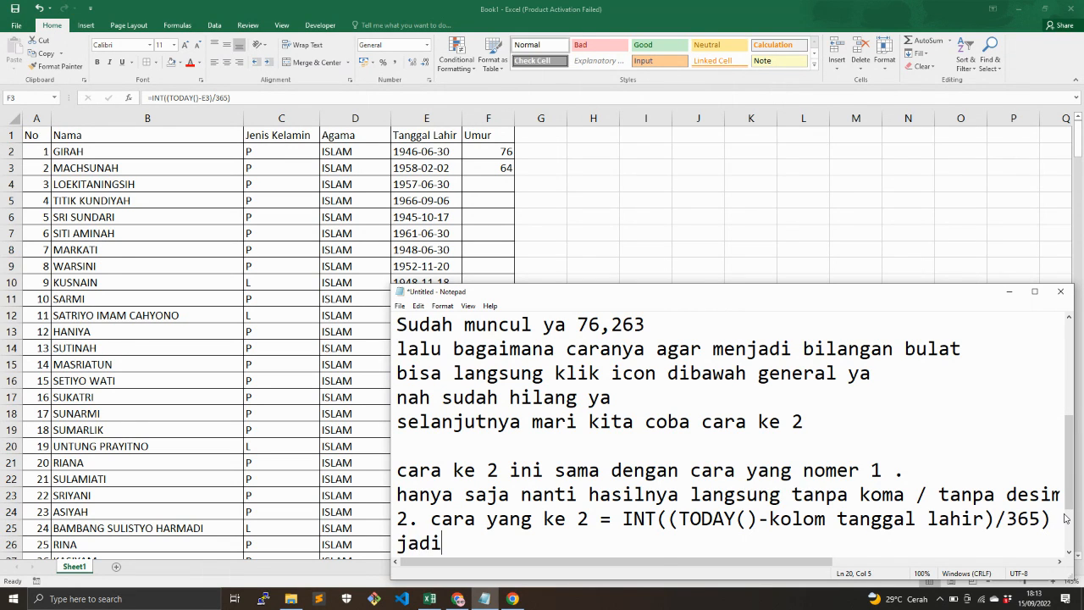
text( muncul ang)
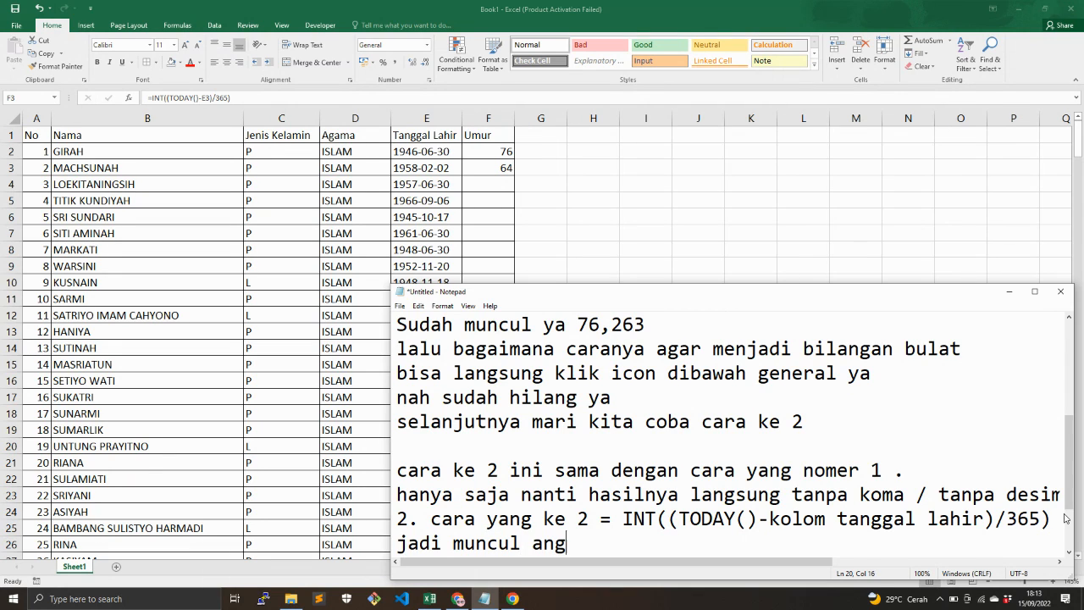
text(kanya langs)
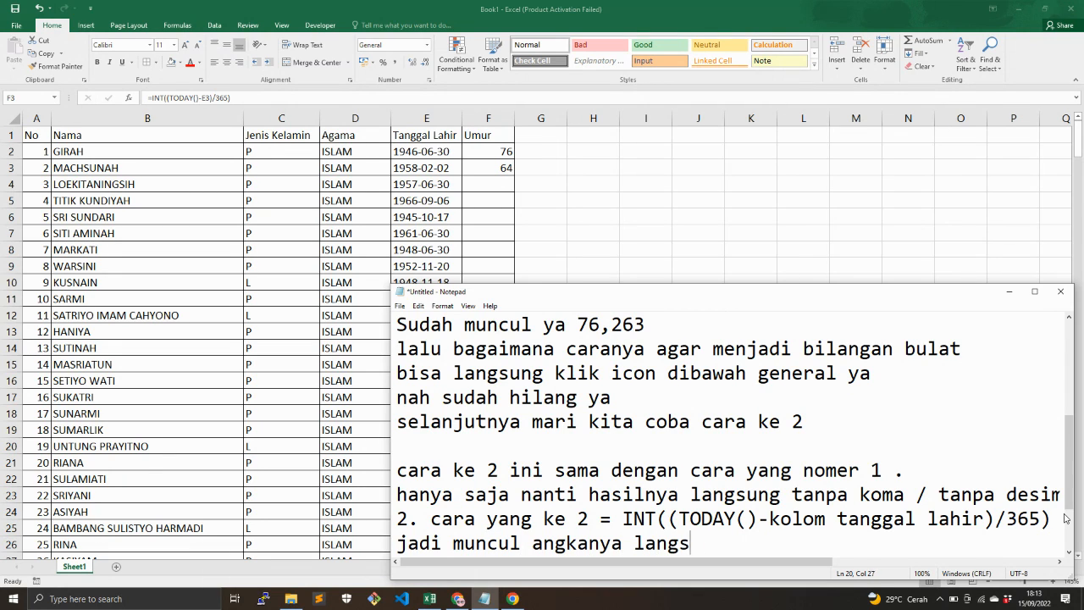
text(ung 64)
key(Return)
- Add the line "bukan 64,sekian" to the note and leave two blank lines below it
text(u)
text(uak)
key(BackSpace)
key(BackSpace)
text(a)
key(BackSpace)
text(kan )
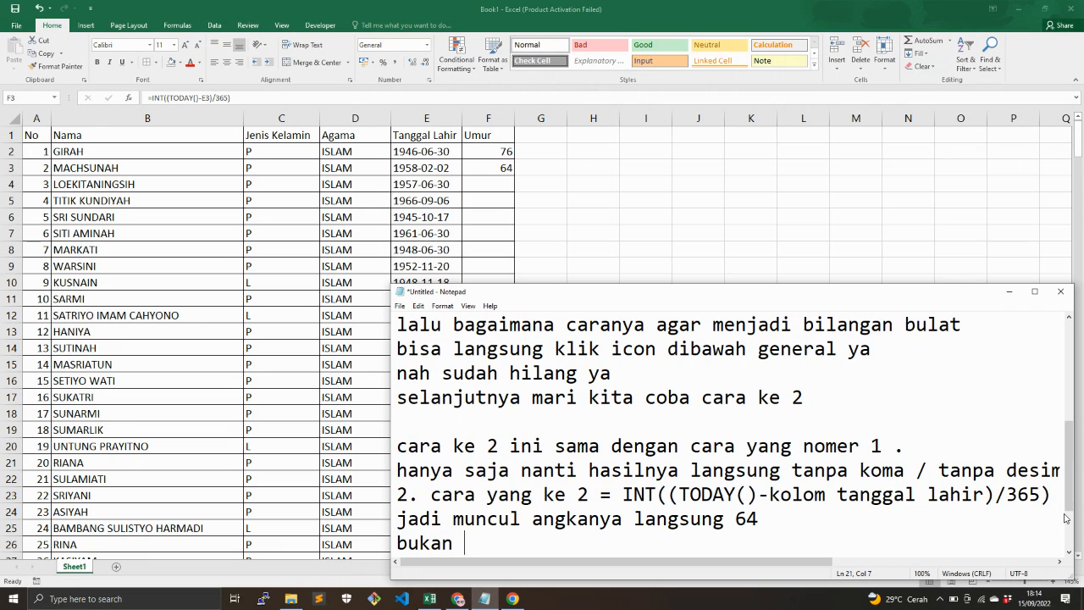
text(64,sekian)
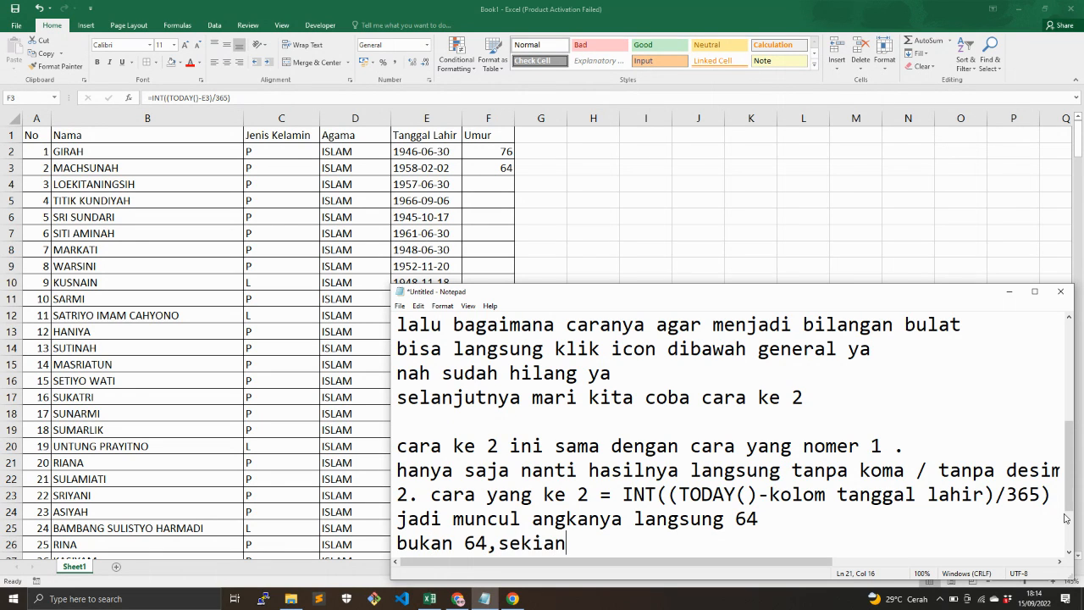
key(Return)
key(Return)
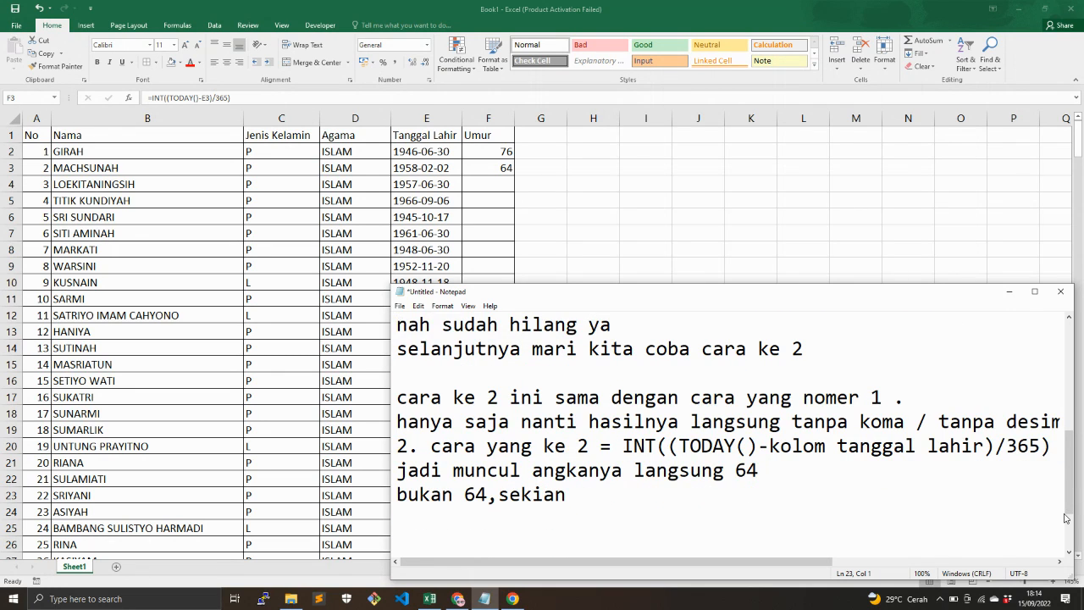
key(Return)
- Introduce the third method in the note with the line "cara yang ke 3 kita menggunakan rumus yearfrac", followed by a new line
text(cara )
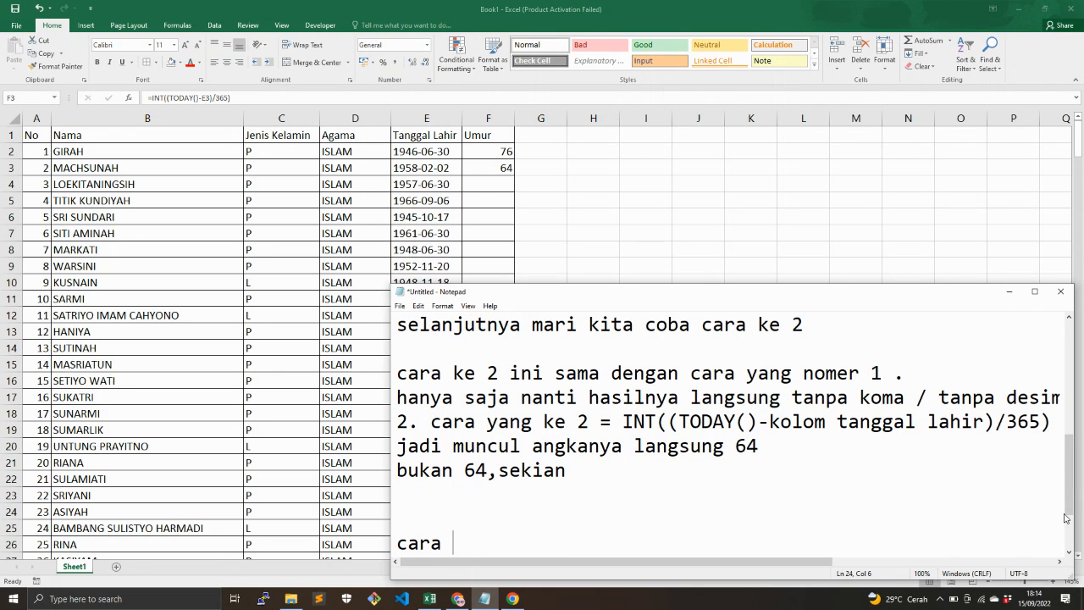
text(yang ke 3)
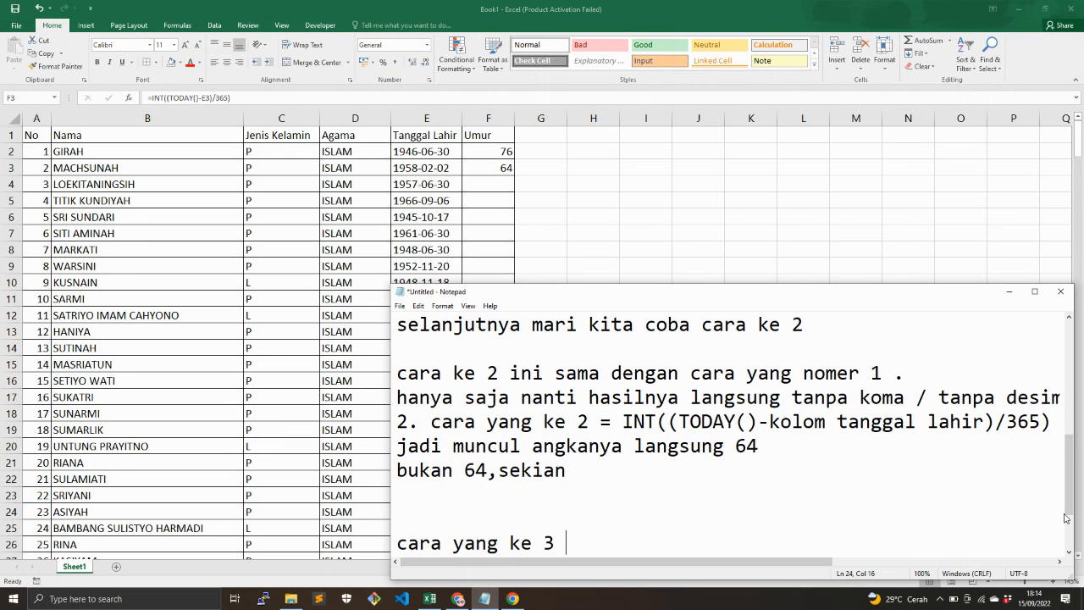
text(kita mengg)
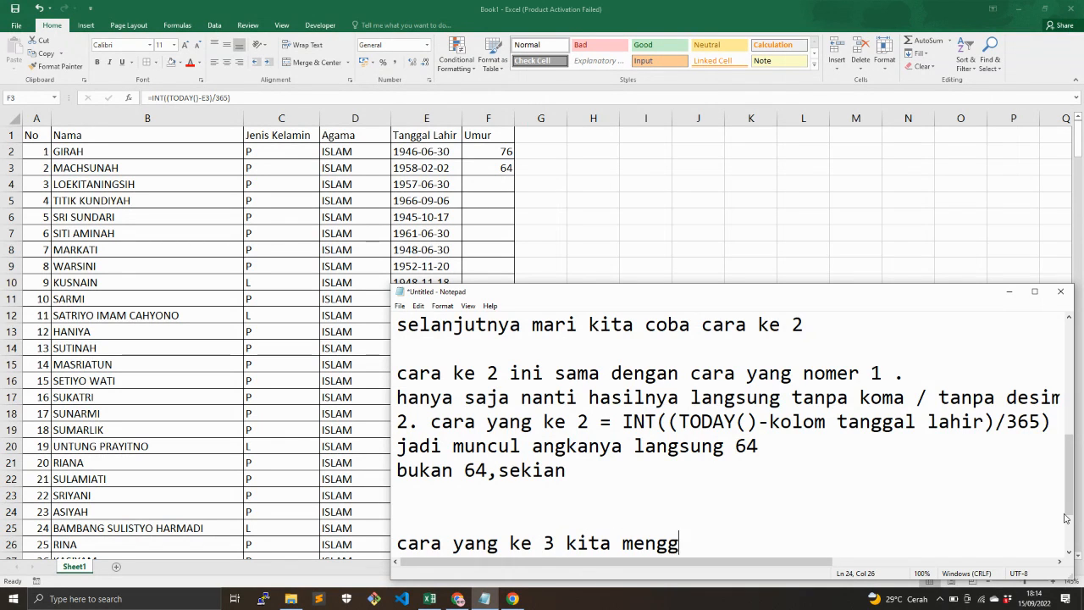
text(unakan rum)
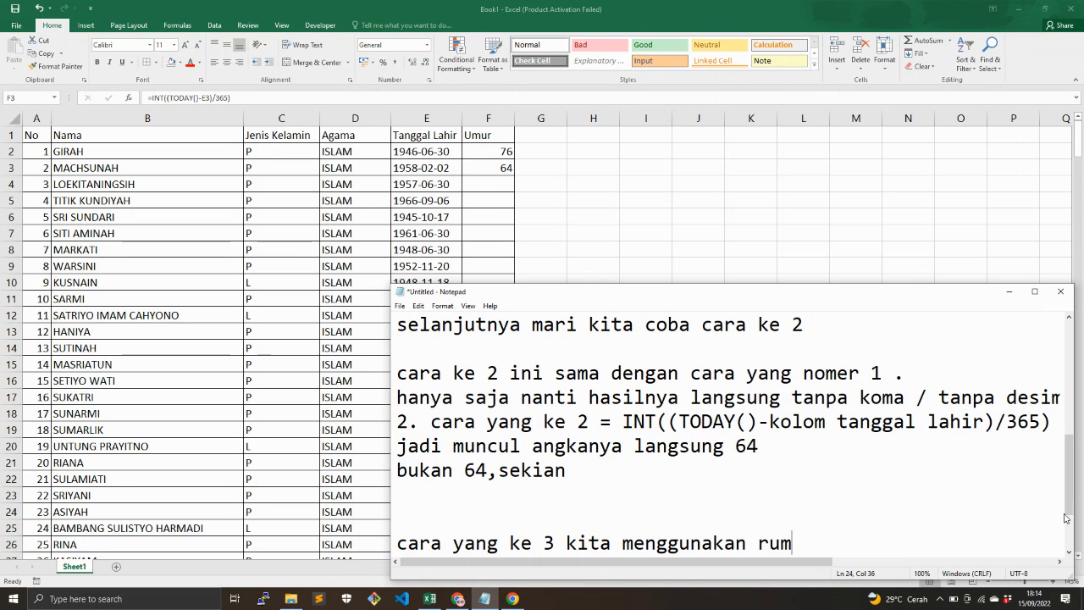
text(us tearfrac)
key(BackSpace)
key(BackSpace)
key(BackSpace)
key(BackSpace)
key(BackSpace)
key(BackSpace)
key(BackSpace)
key(BackSpace)
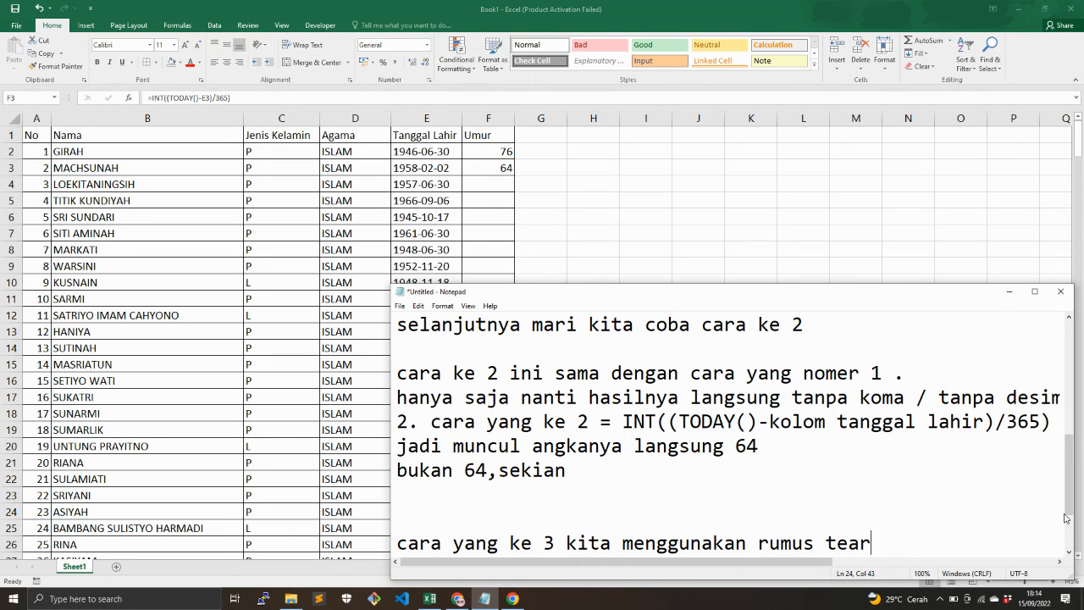
text(yearfra)
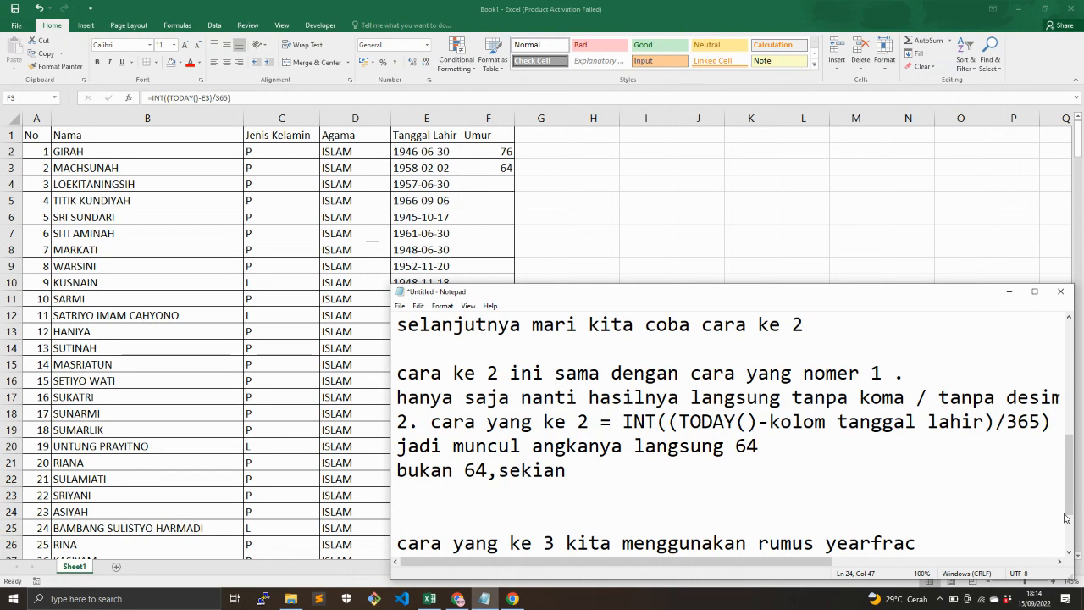
text(c)
key(Return)
- Add the third method's formula line to the note: 3. rumus nya "=ROUNDDOWN(YEARFRAC(kolom tanggal lahir;TODAY();1);0), followed by a new line
text(3. r)
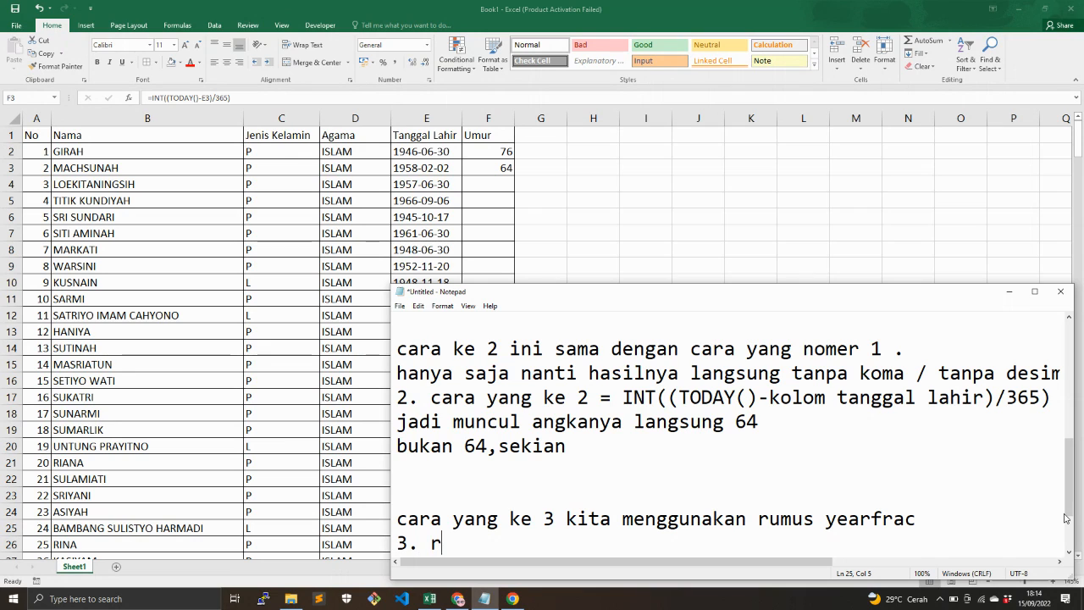
text(umus nya )
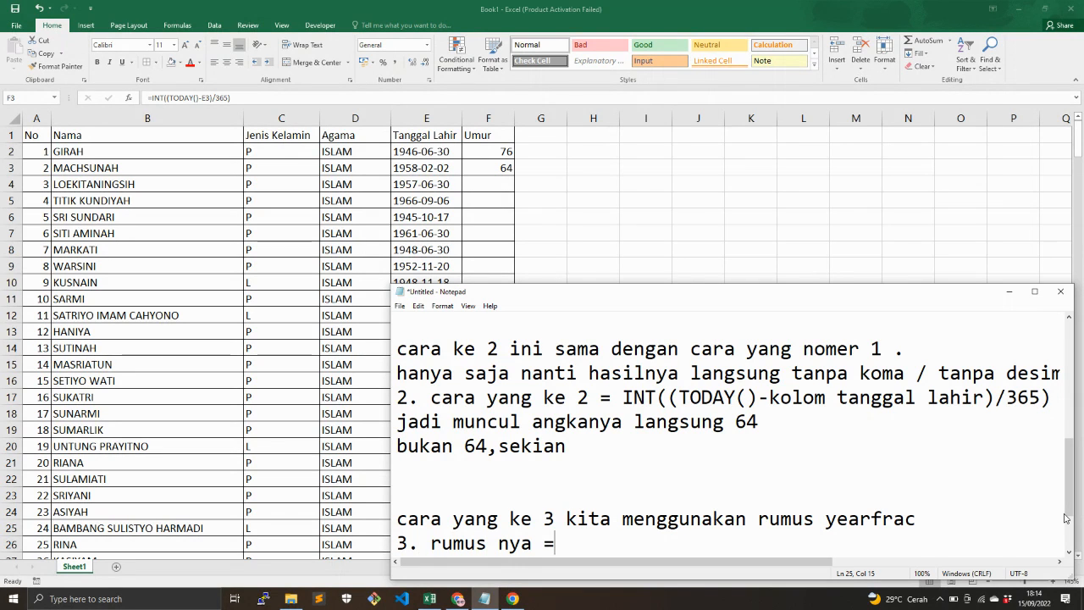
text("=)
key(Caps_Lock)
text(ROUND)
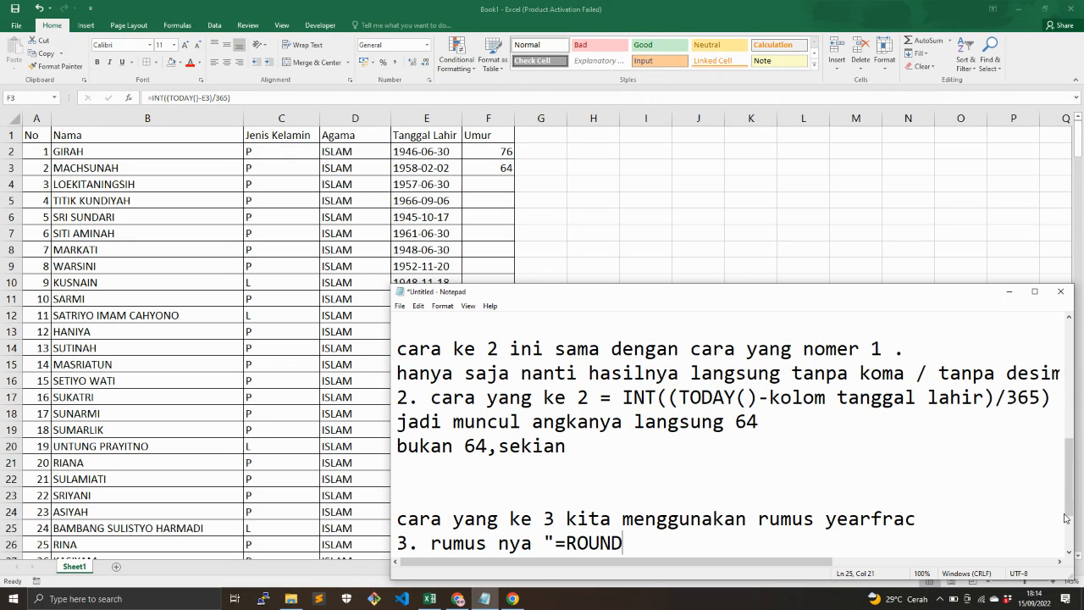
text(DOWN(YEARFRAC()
key(Caps_Lock)
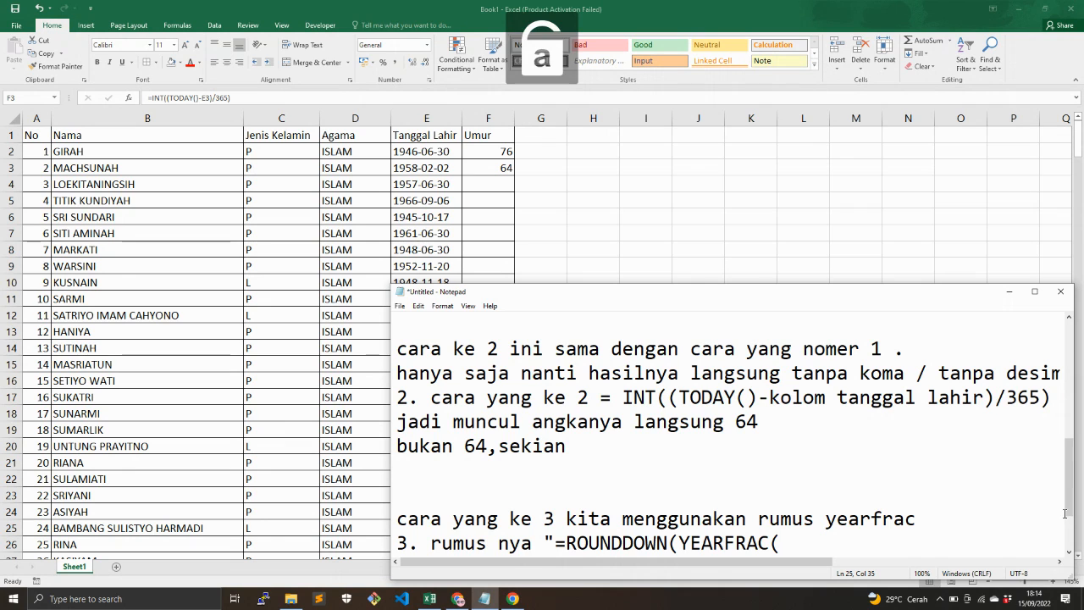
text(kolom tanggal lahir;)
key(Caps_Lock)
text(TO)
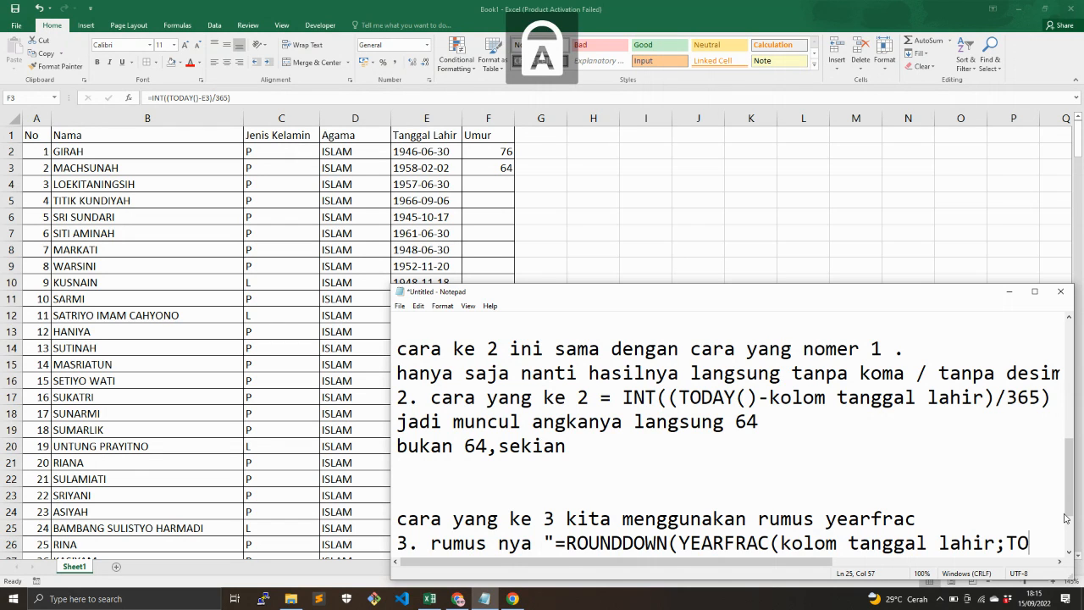
text(DAY())
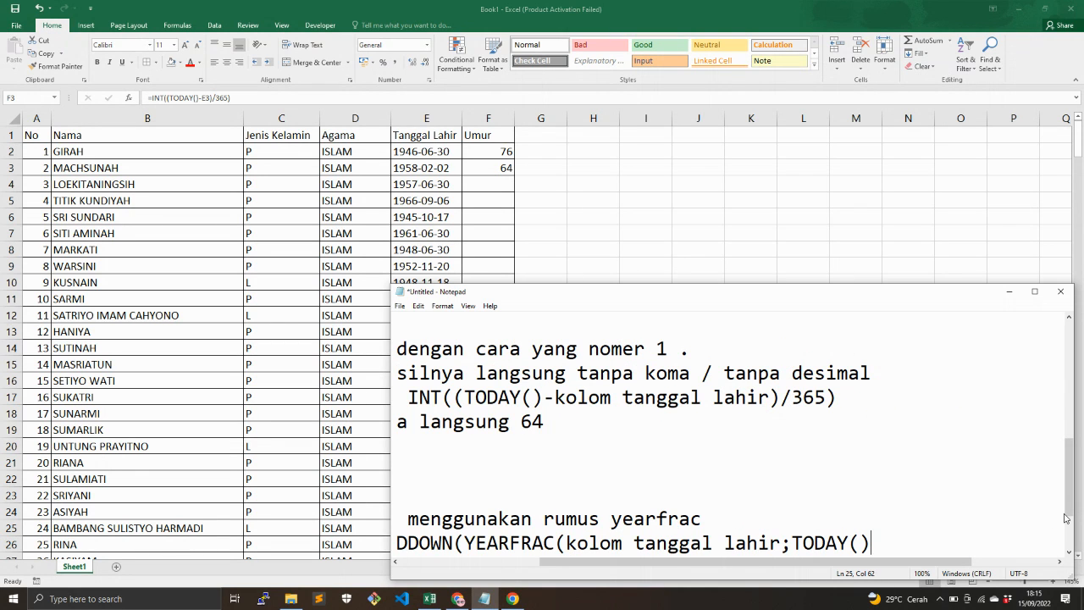
text(;1);0)
key(Return)
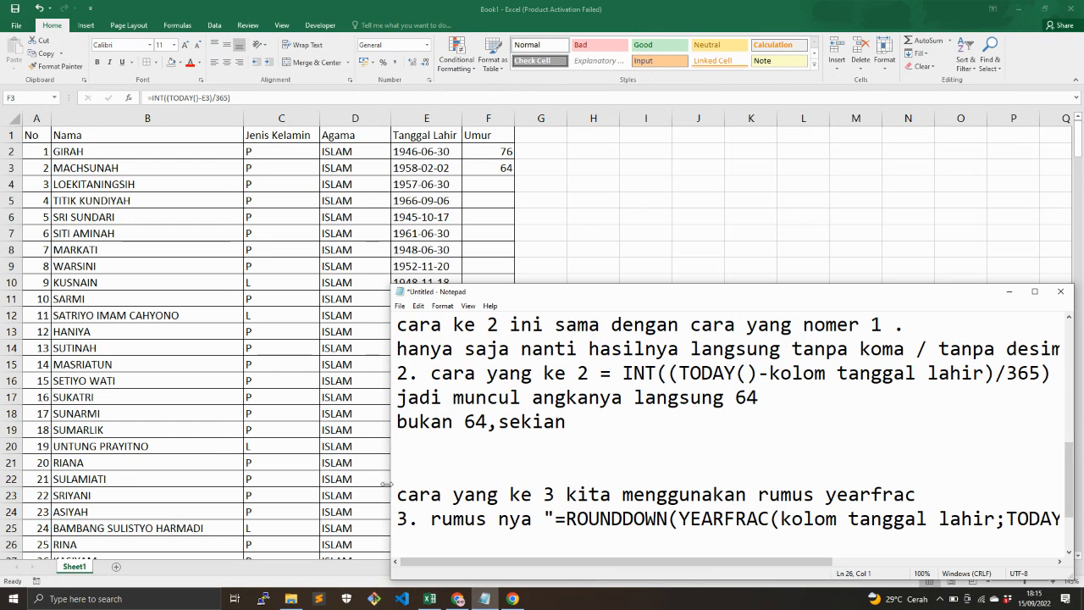
- Widen the Notepad window so the whole formula line fits, and add several blank lines below it
drag(389, 449, 226, 448)
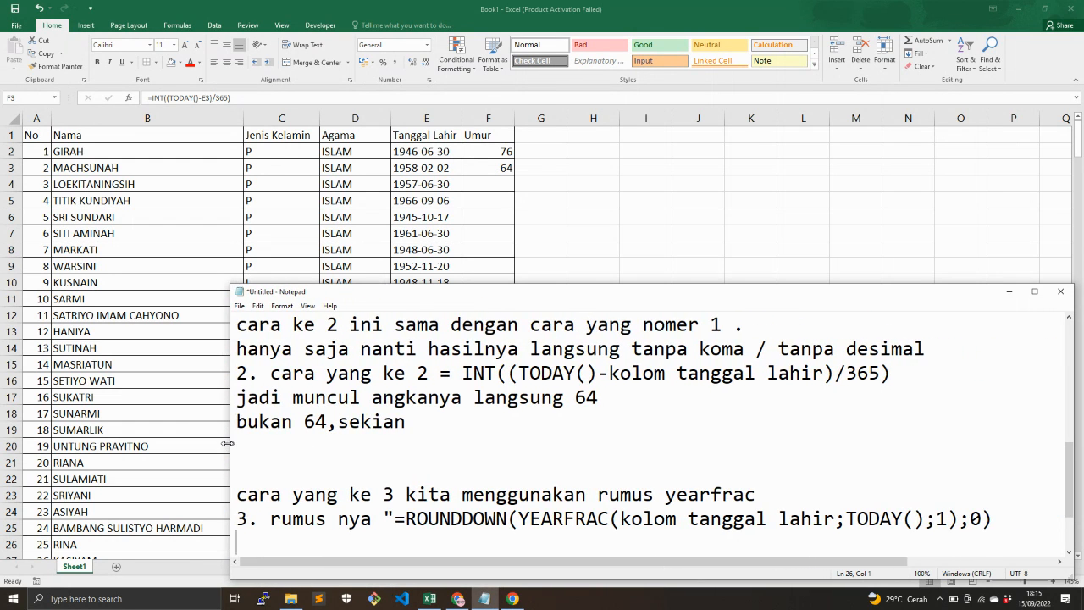
key(Return)
key(Return)
key(Return)
key(Return)
key(Return)
key(Return)
key(Return)
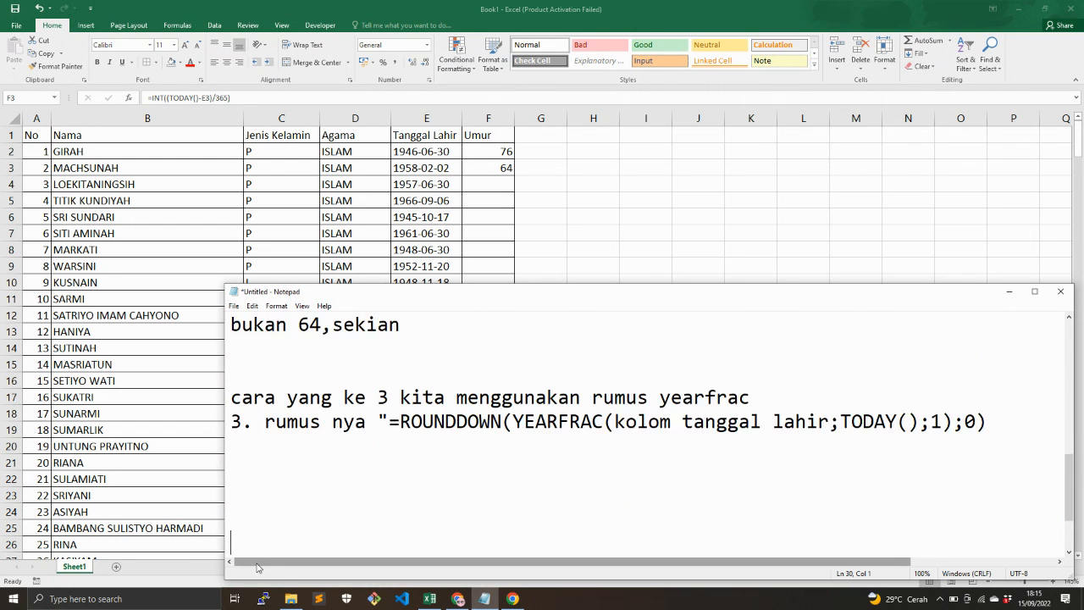
- Add the line "baik kita coba samasama ya" directly below the third method's formula, followed by a new line
click(300, 377)
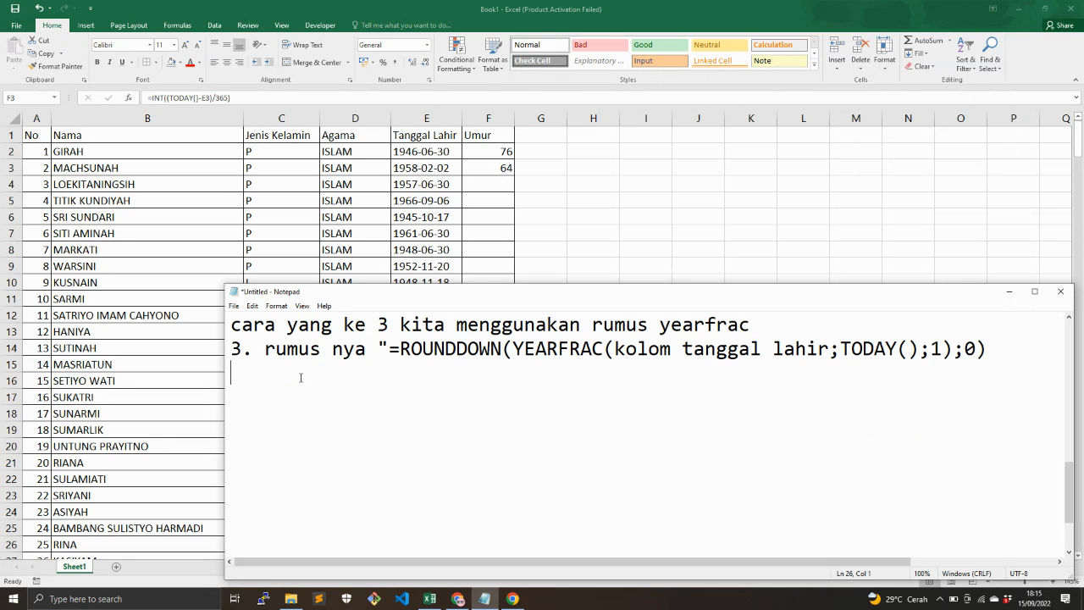
key(Caps_Lock)
text(baik )
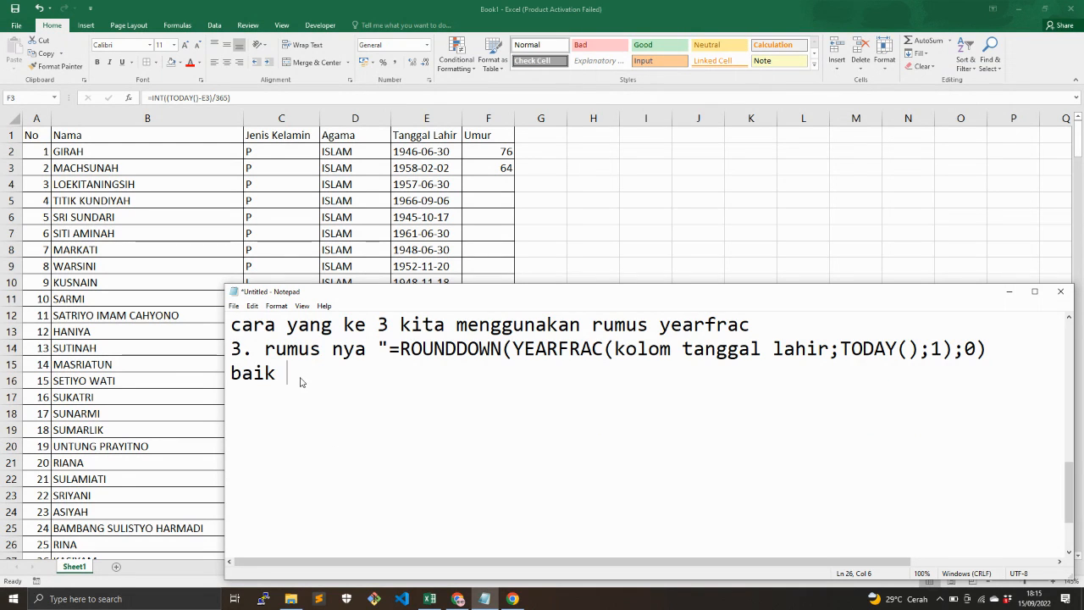
text(kita coba sma)
key(BackSpace)
key(BackSpace)
key(BackSpace)
text(s)
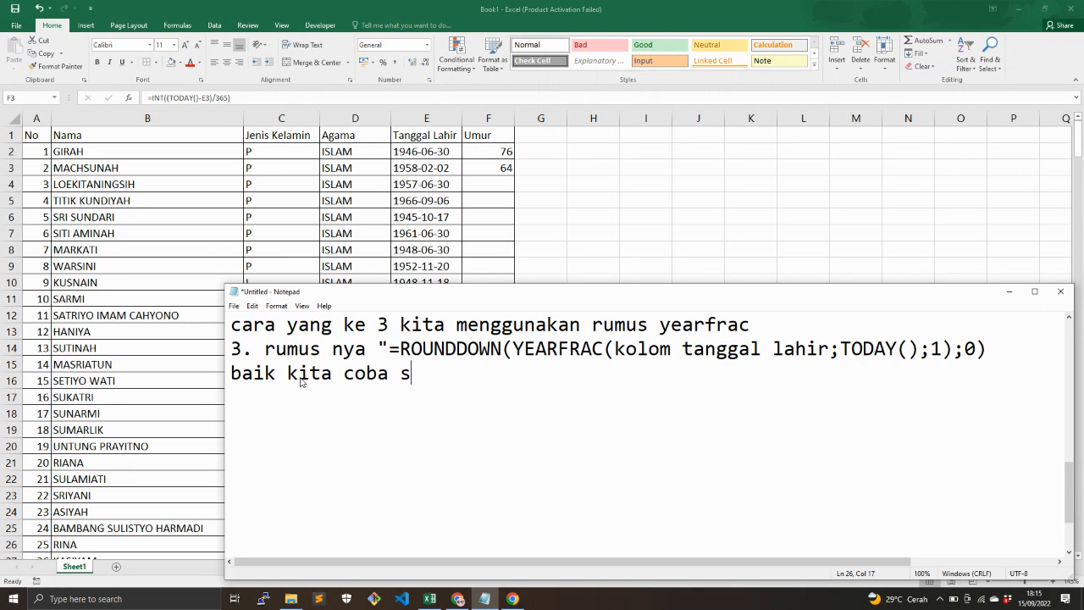
text(amasama ya)
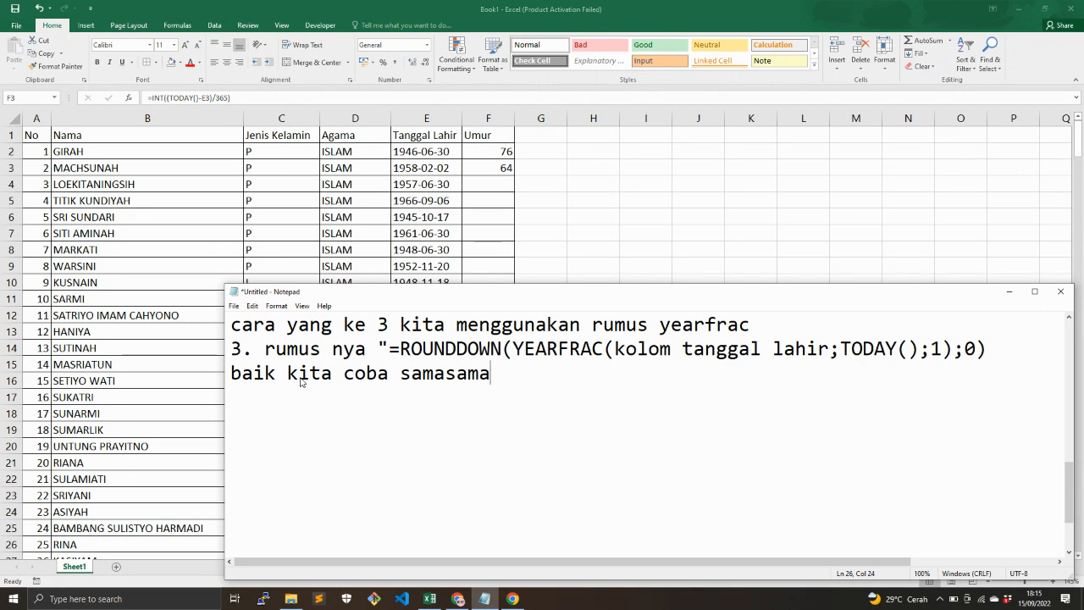
key(Return)
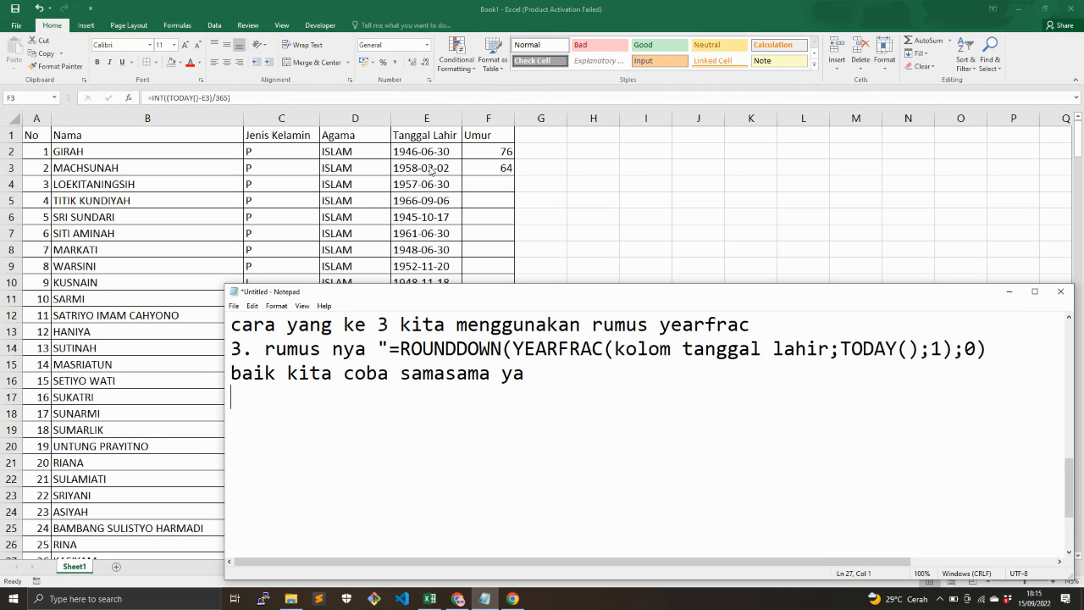
- Switch to Excel and calculate the age in cell F4 with the formula =ROUNDDOWN(YEARFRAC(E4;TODAY();1);0)
click(505, 181)
text(=)
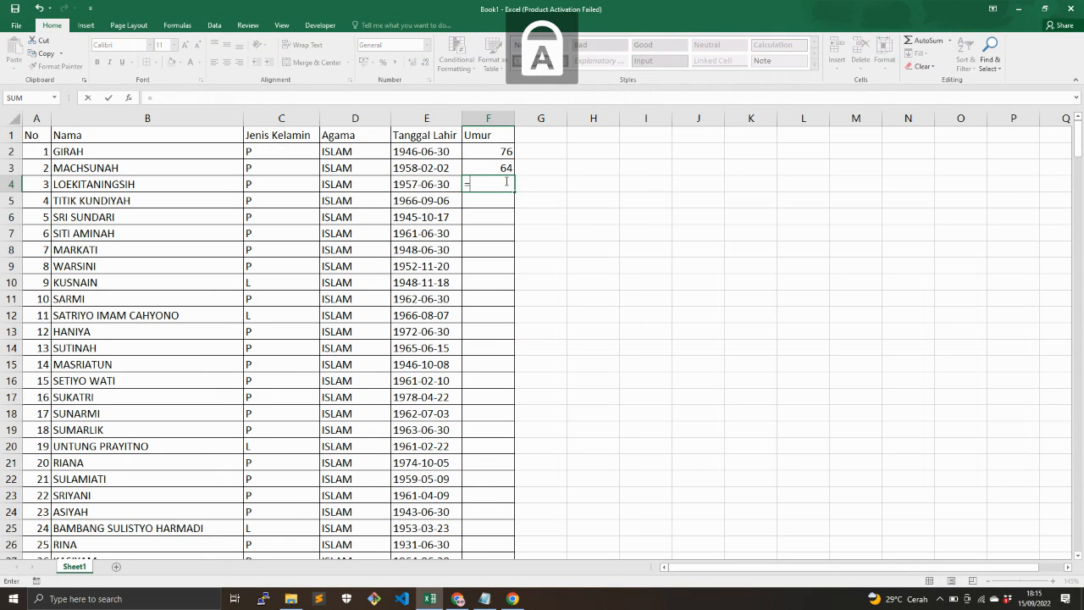
text(ROUND)
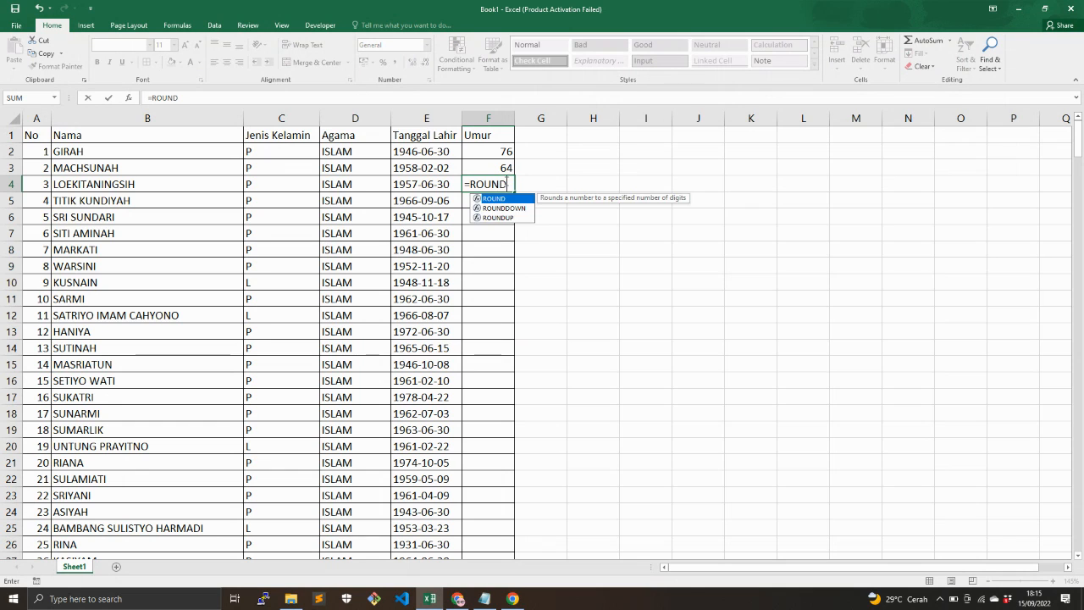
text(DOWN(Y)
key(BackSpace)
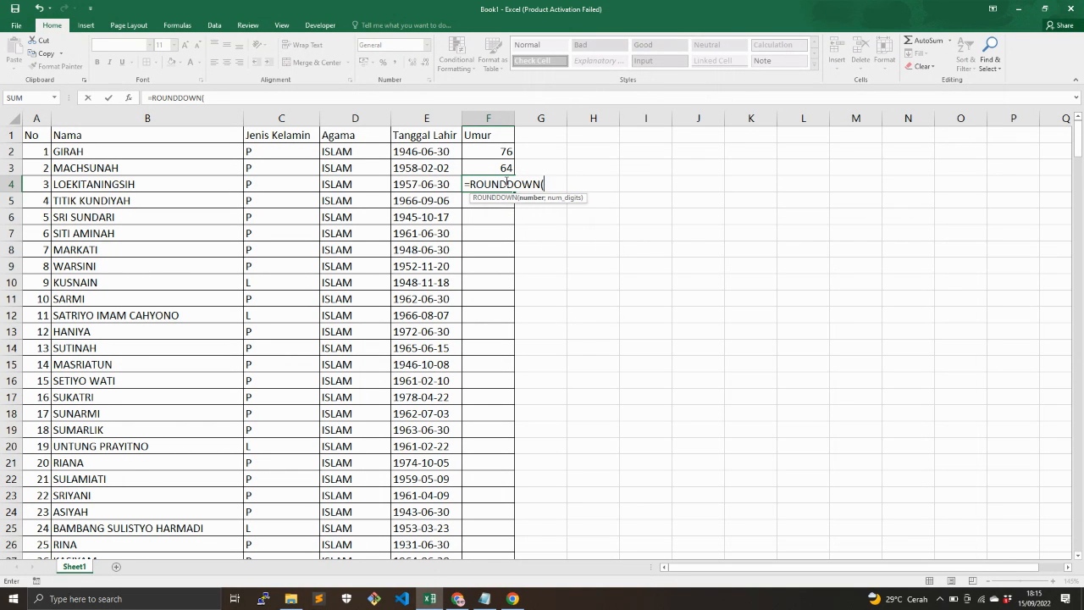
text(YE)
key(Down)
key(Tab)
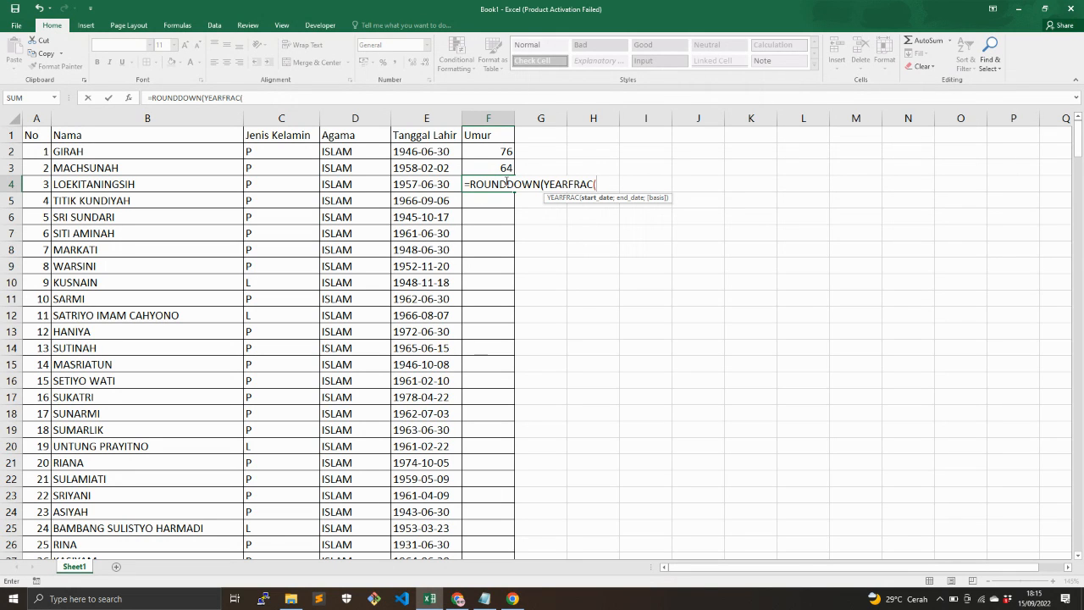
key(Left)
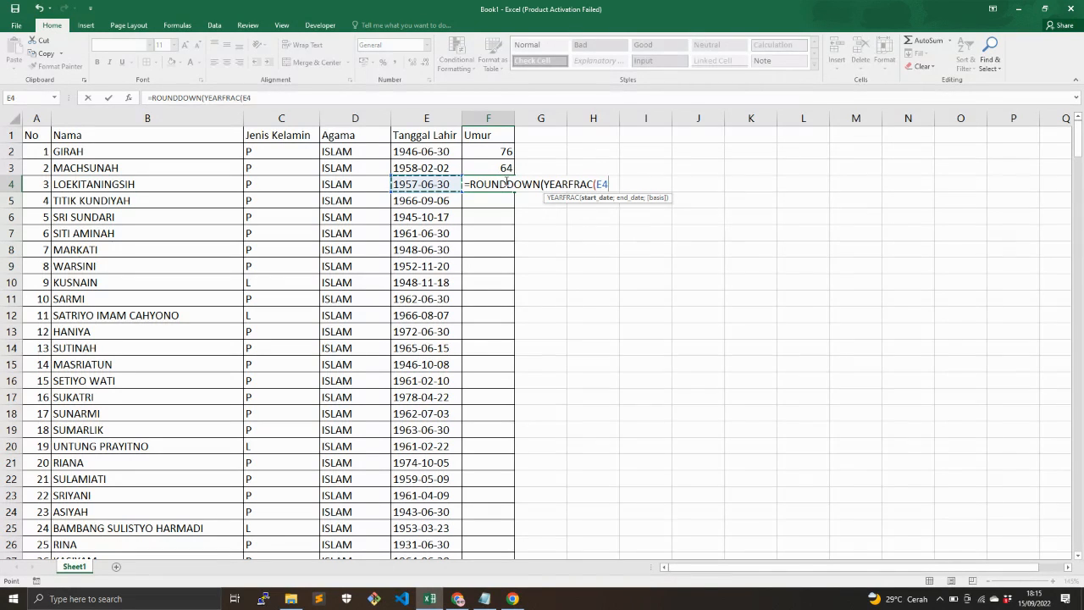
text(;TODAY()
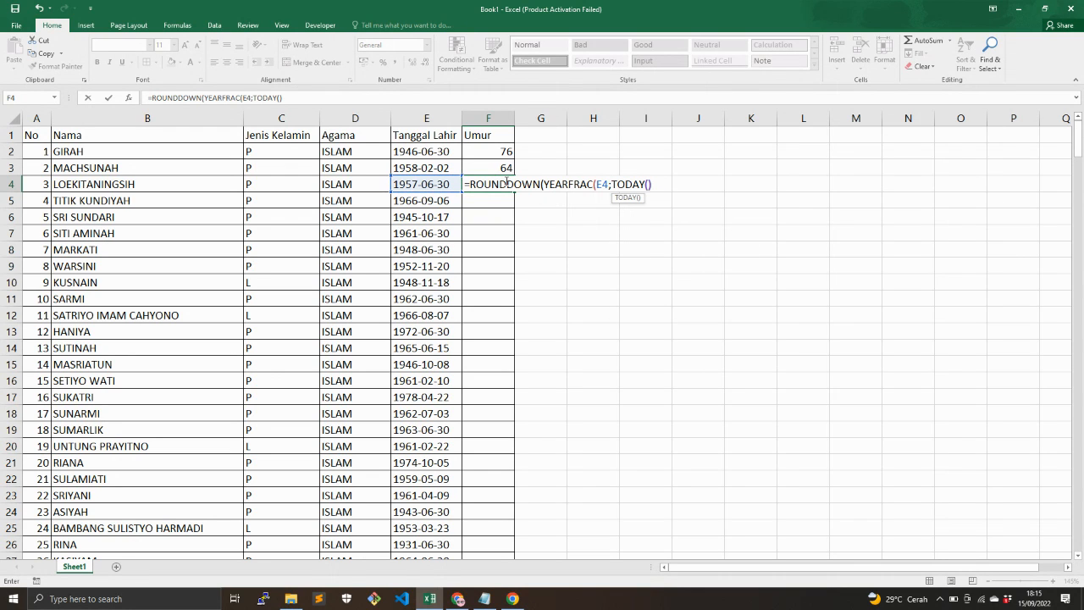
text();1)
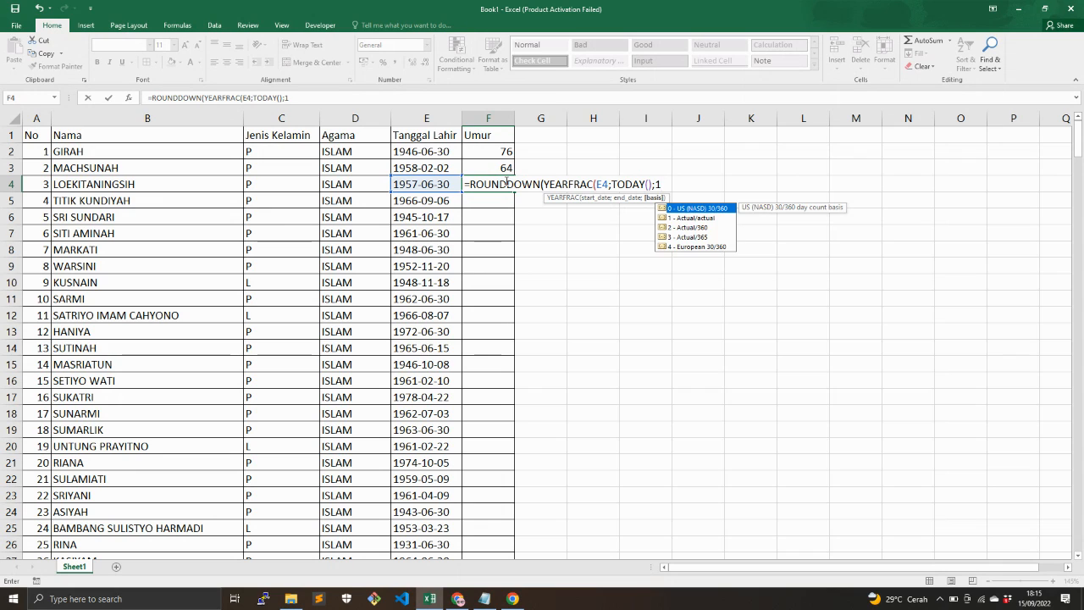
text();)
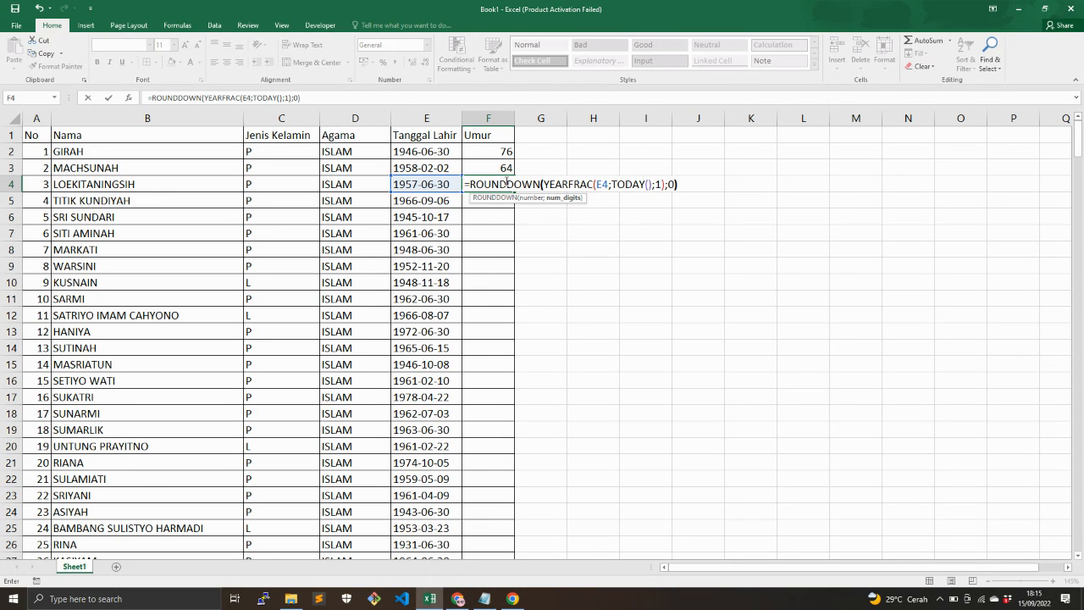
text(0))
key(Return)
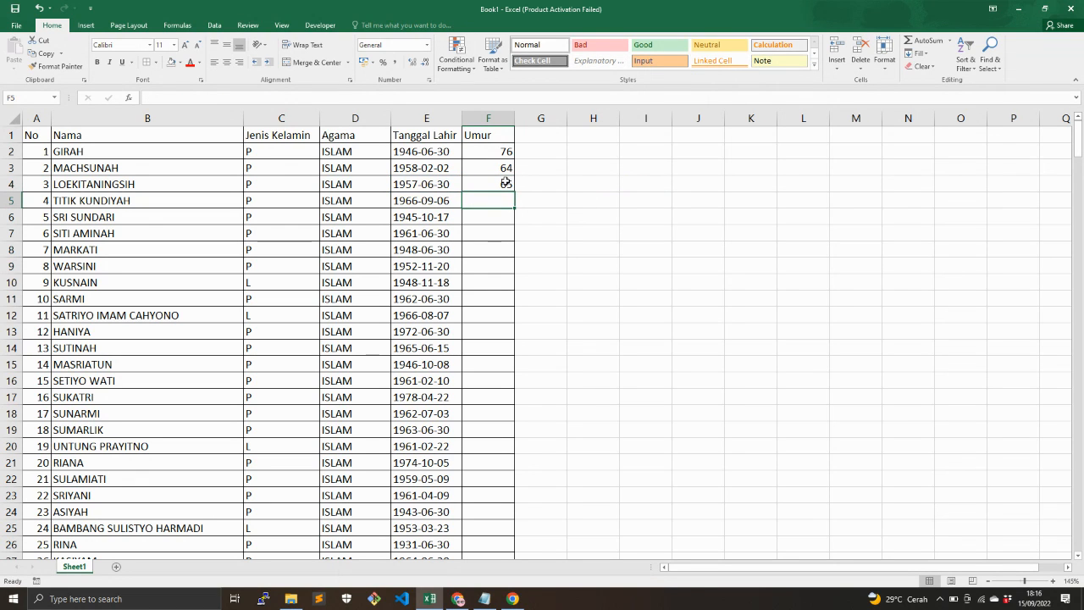
- Switch to Notepad and add the line "sudah bisa semua ya", leaving one blank line below it
click(484, 599)
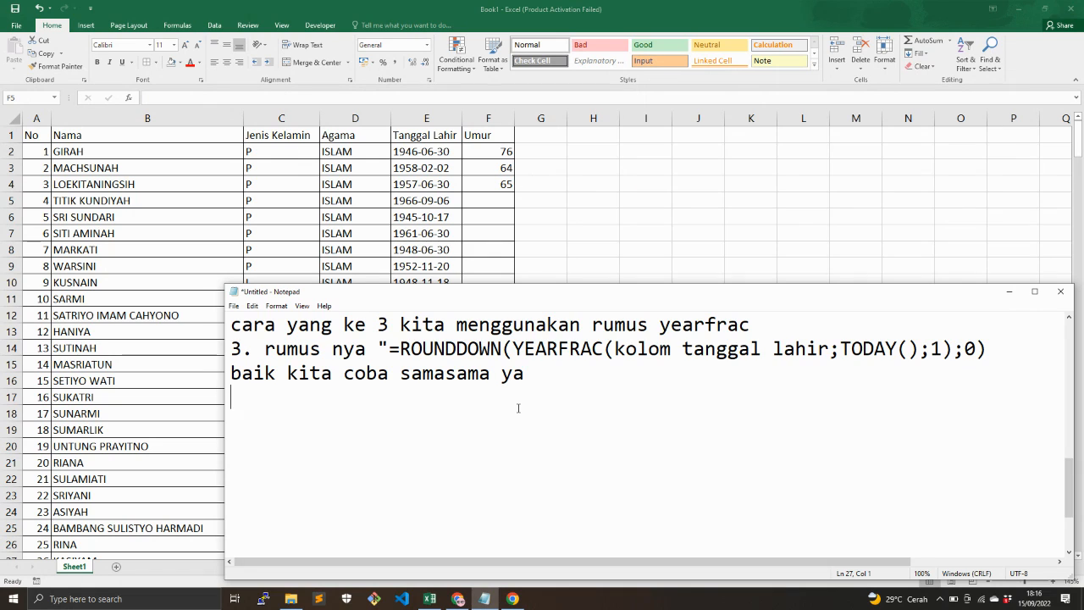
text(sudah bisa )
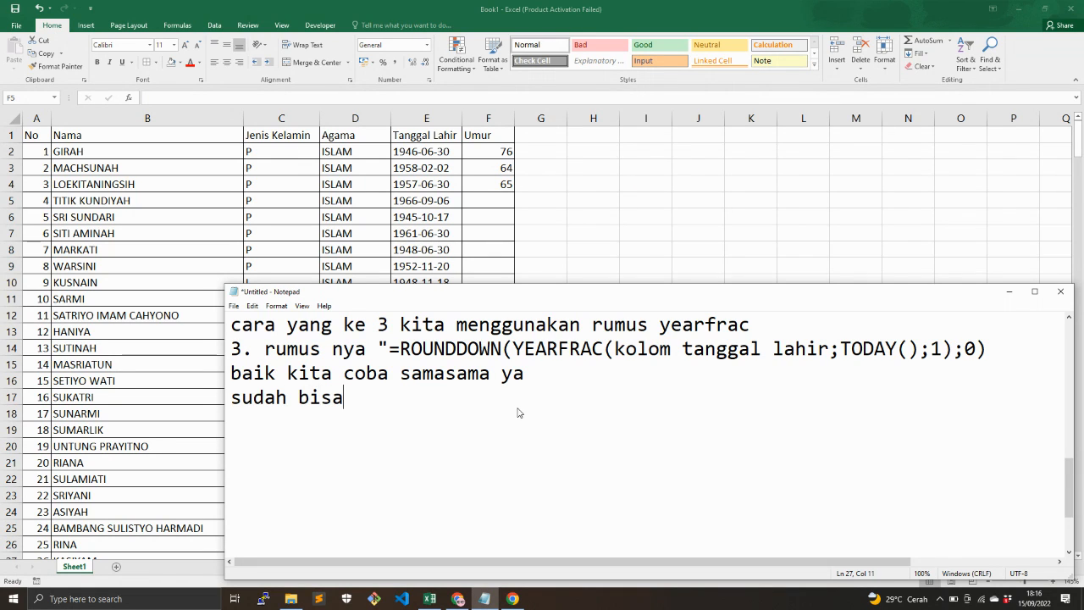
text(semua ya)
key(Return)
key(Return)
- Add the lines "silahkan dicoba" and "semoga bermanfaat" to the note, followed by a new line
text(silah)
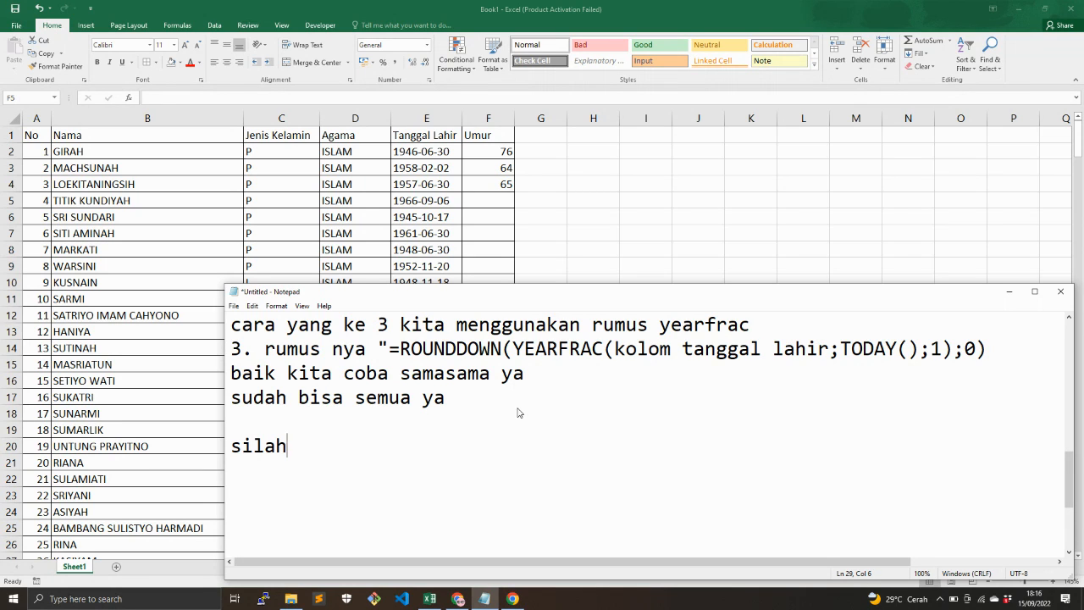
text(kan dicoba)
key(Return)
text(semoga berma)
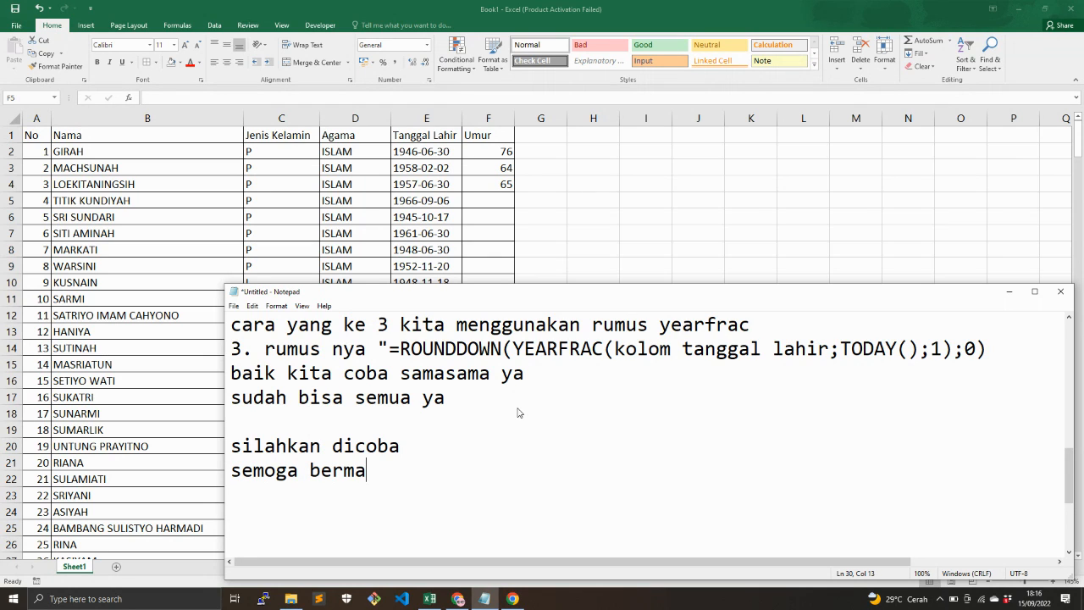
text(nfaat)
key(Return)
- Add the line 'jangan lupa klik subscribe agar tidak ketinggalan vidio" selanjutnya' to the note, followed by a new line
text(was)
key(BackSpace)
key(BackSpace)
key(BackSpace)
text(ja)
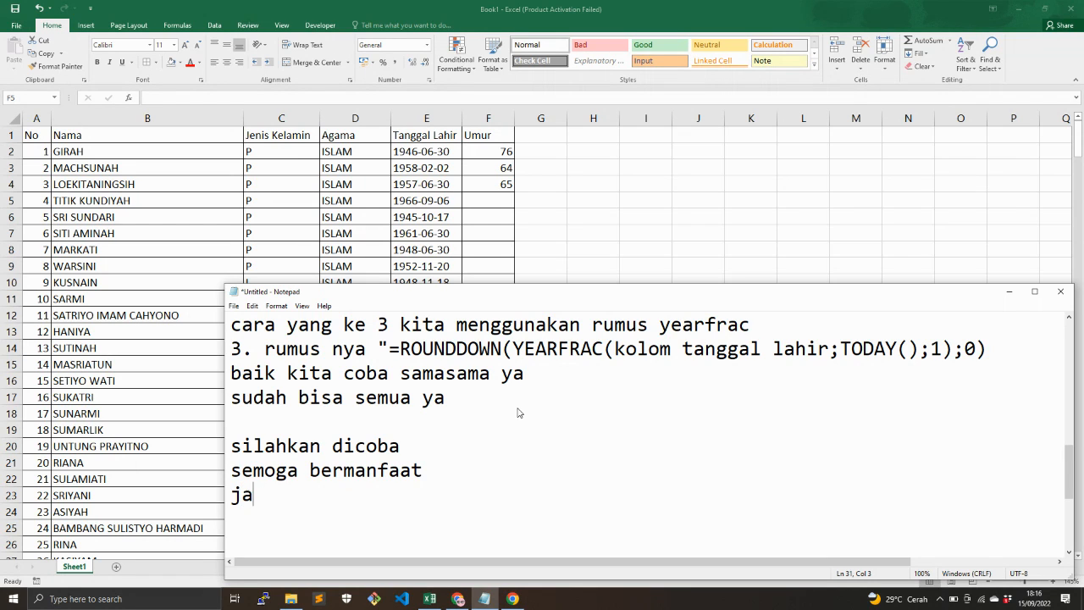
text(ngan lupa )
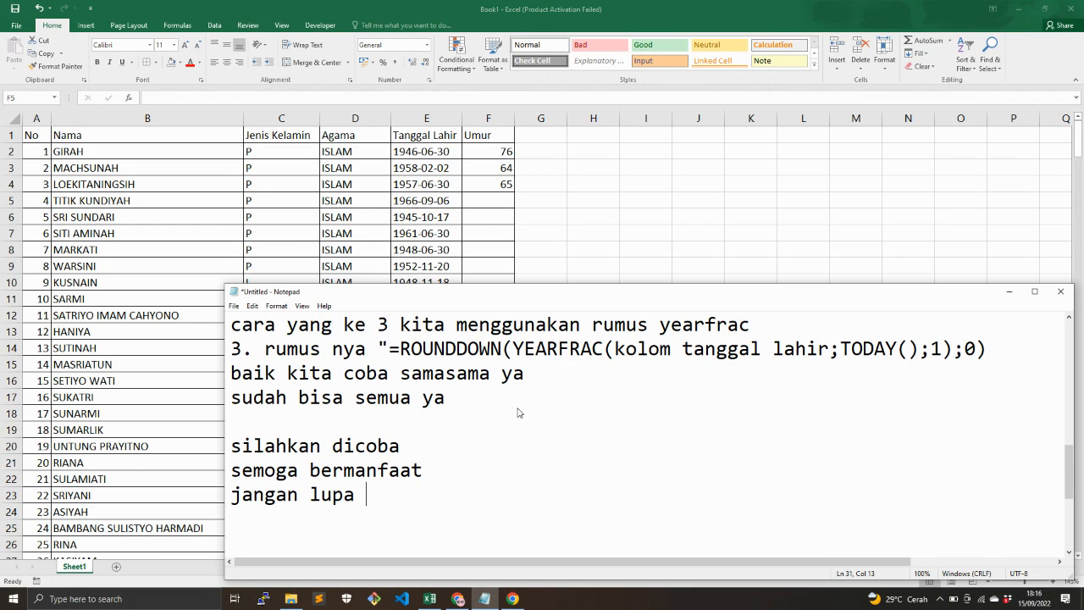
text(klik sub)
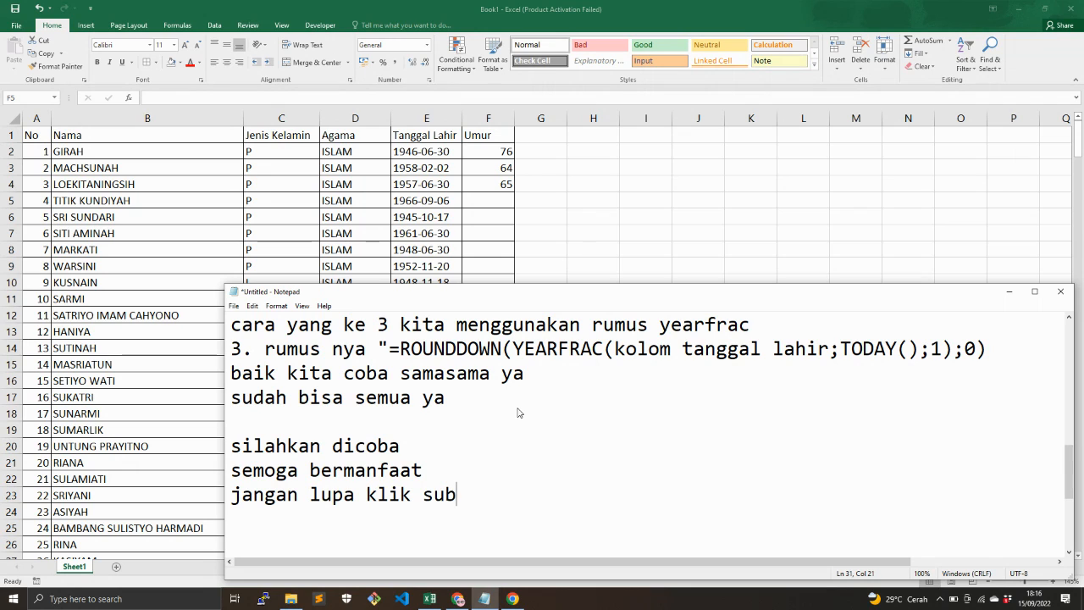
text(scribe ag)
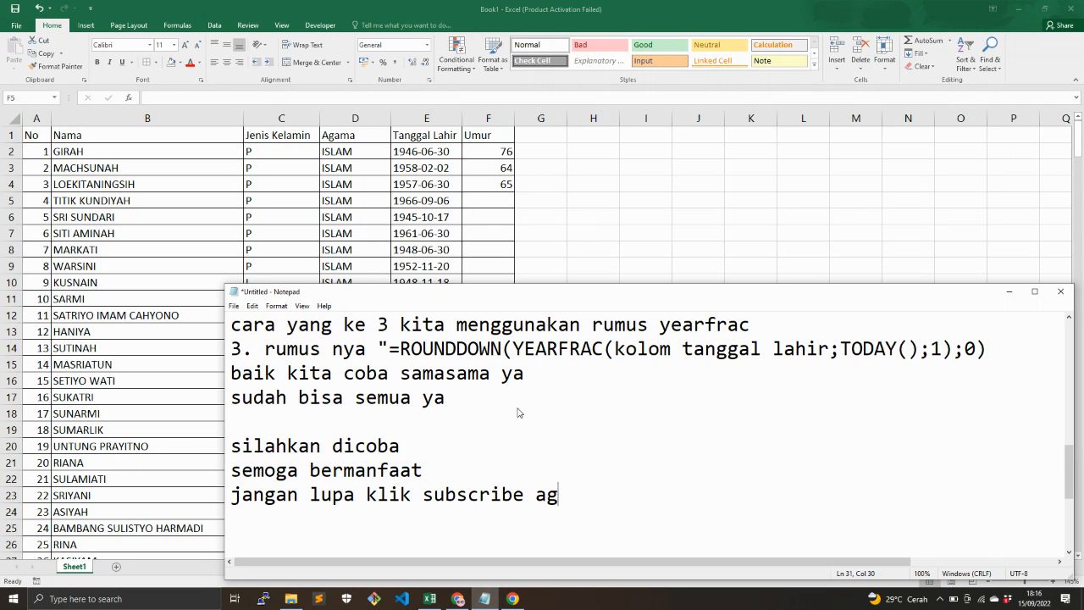
text(ar tidak kel)
key(BackSpace)
text(tinggalan)
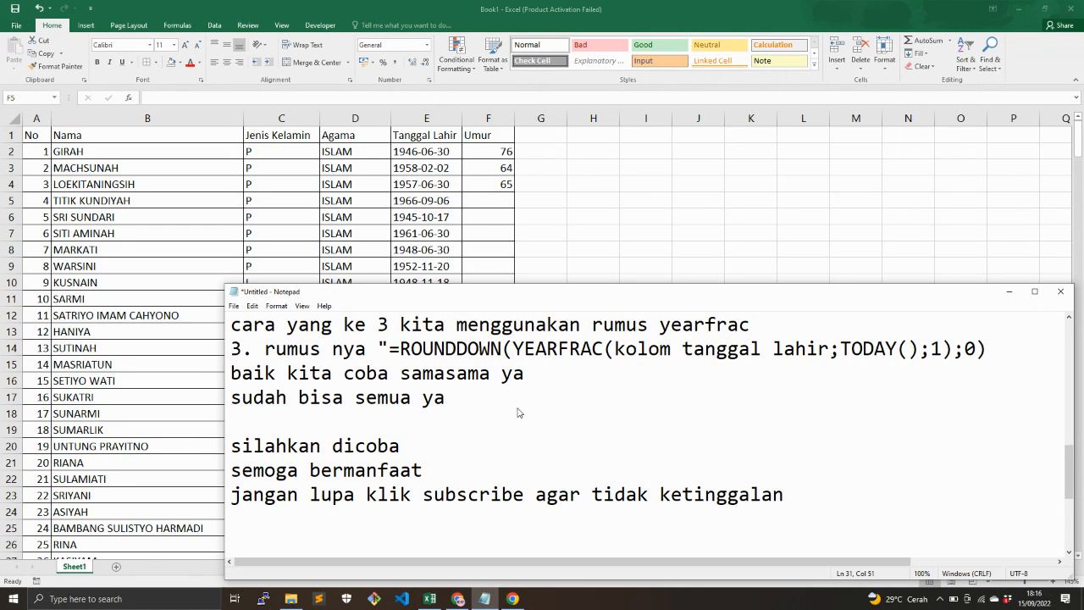
text( vidio" selanjutnya)
key(Return)
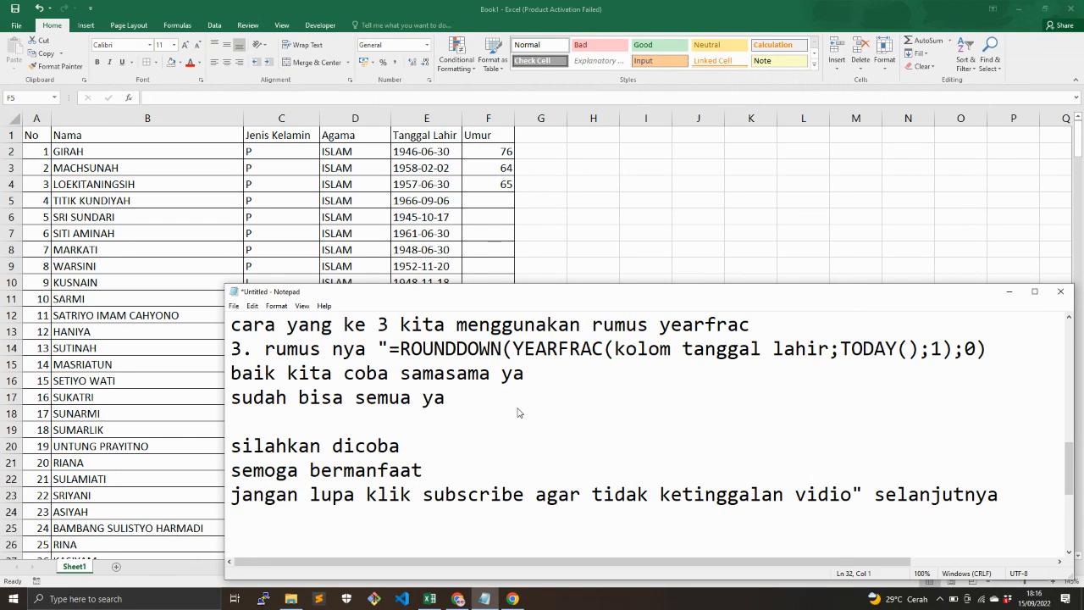
- Add the line "klik share dan like juga ya" to the note, followed by a new line
text(klik share dan )
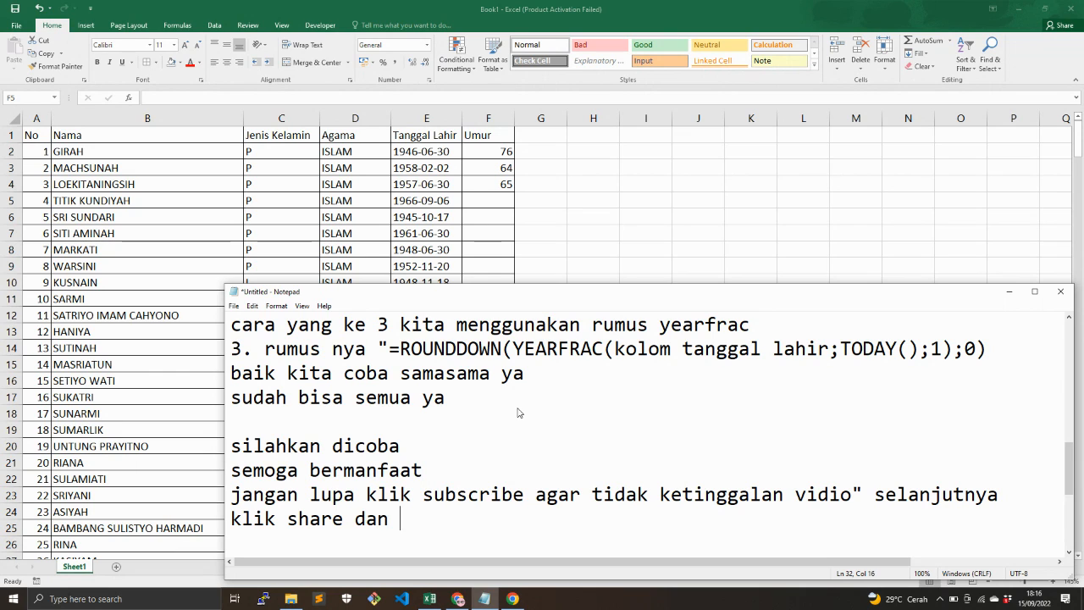
text(like juga ya)
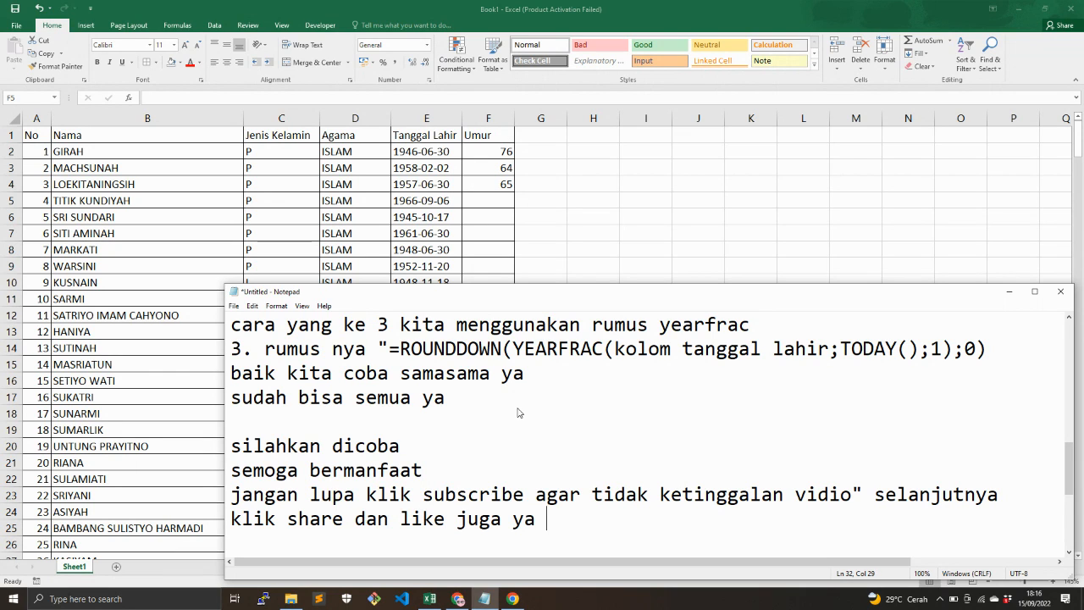
key(Return)
- Close the note with the lines "terima kasih" and "wassalamualaikum wr wb", followed by a new line
text(terima kasih)
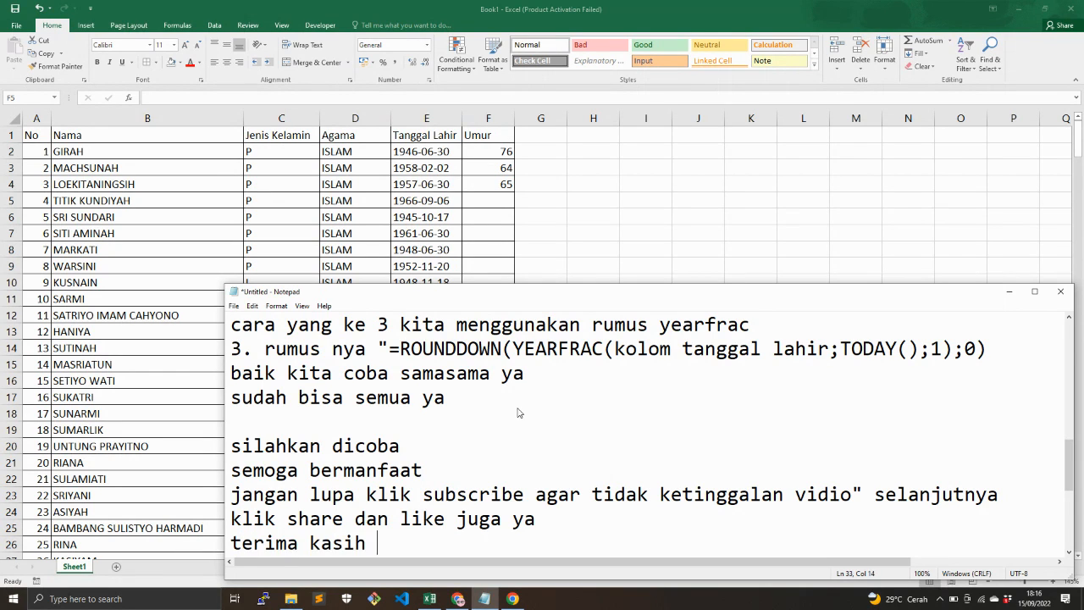
key(Return)
text(wassal)
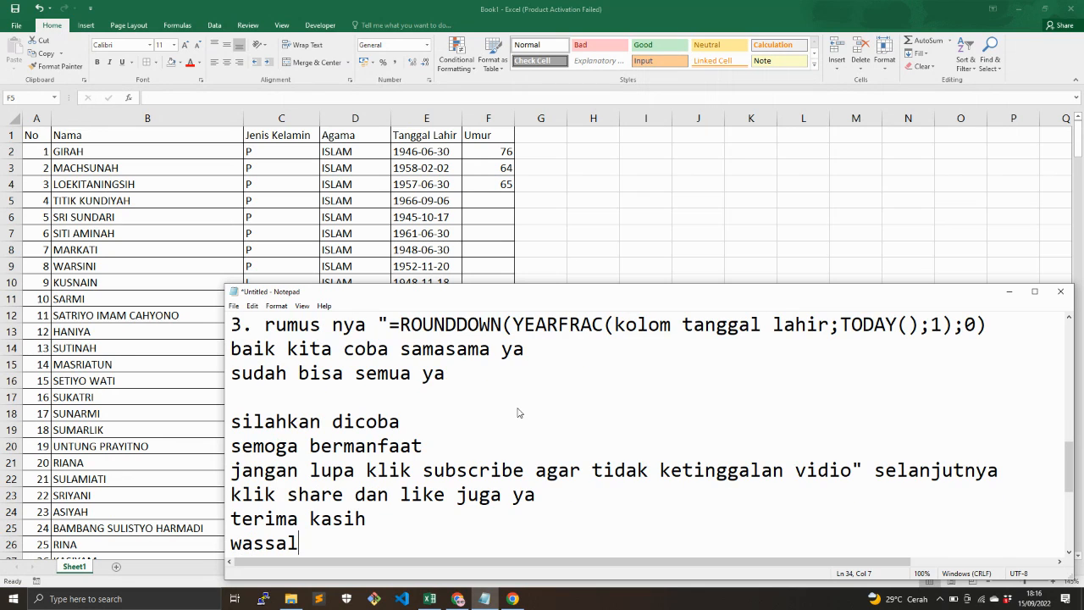
text(amualaikum wr wb)
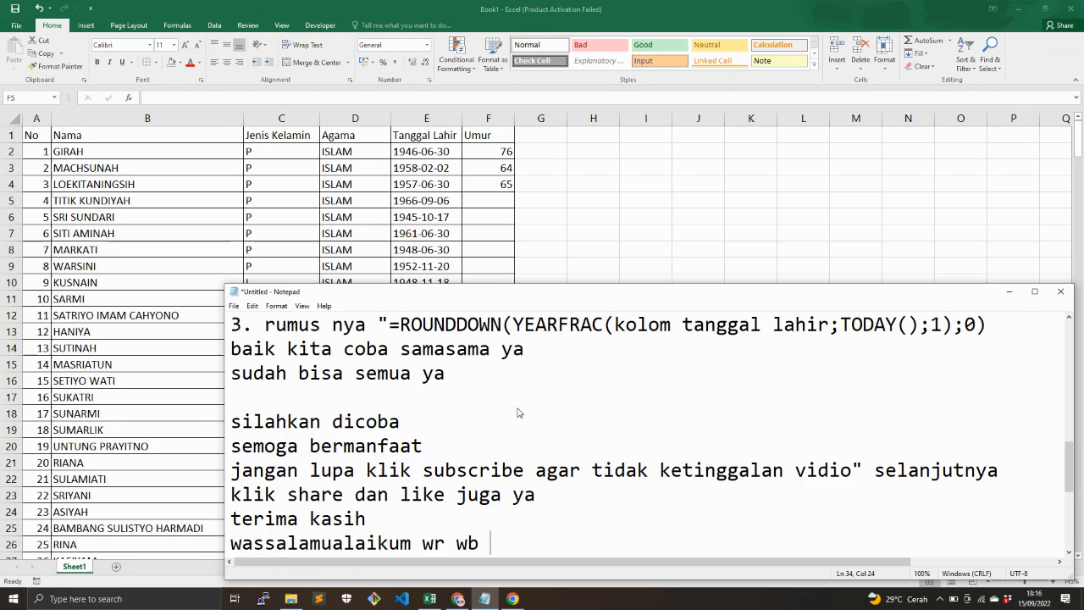
key(Return)
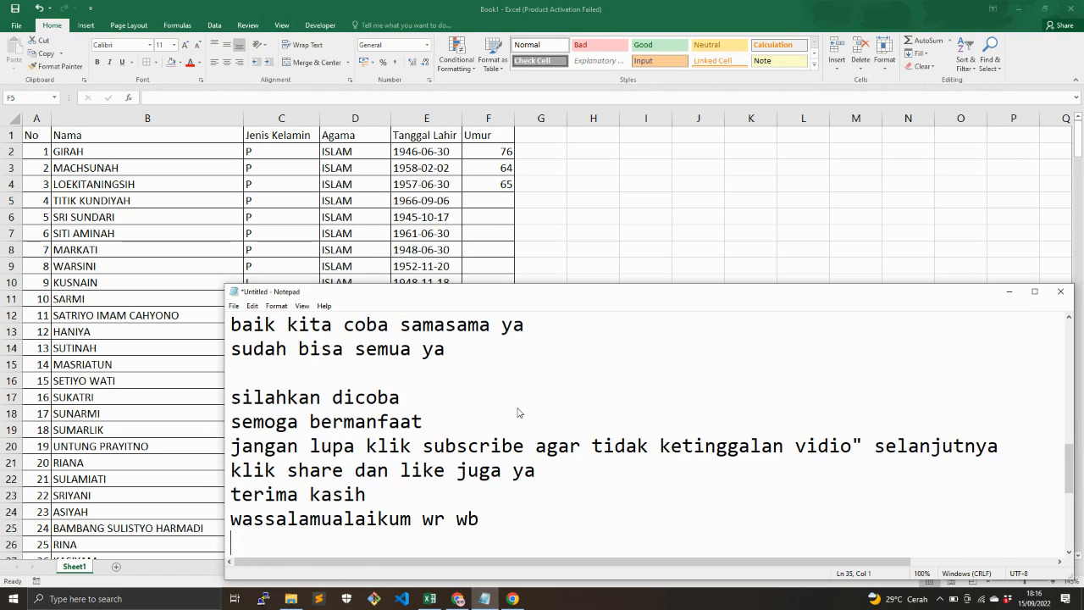